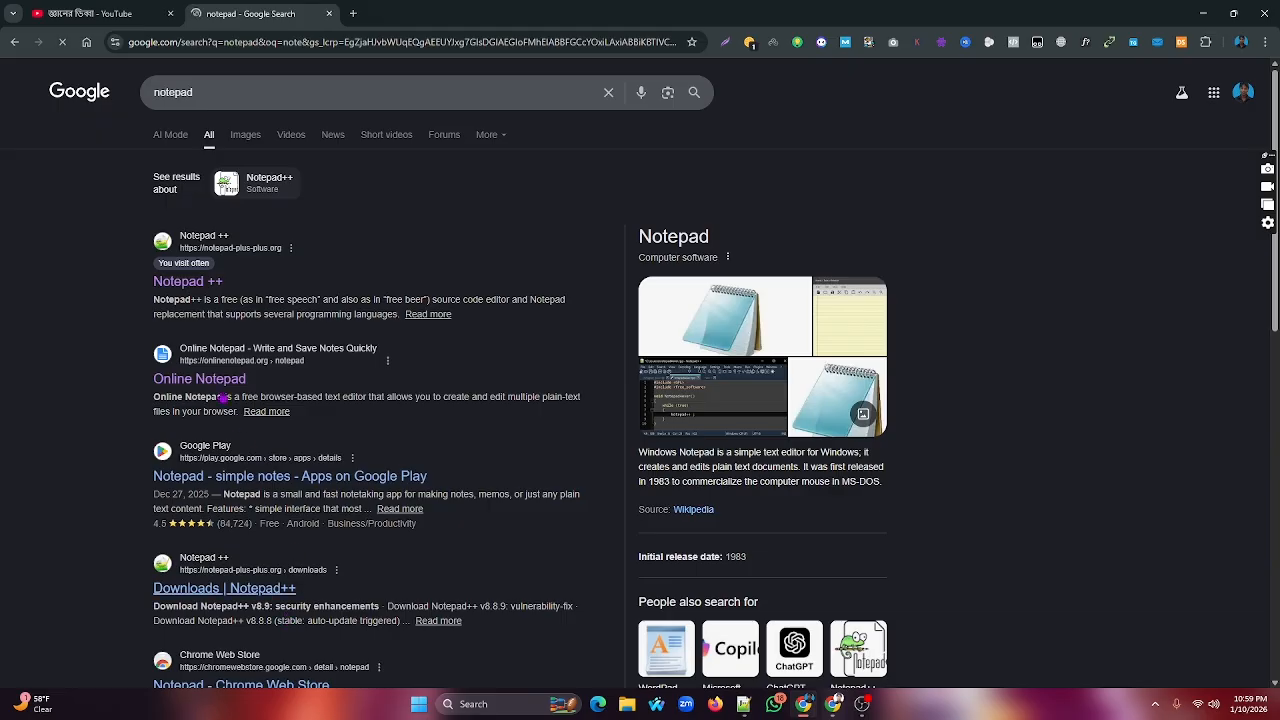
Open the Online Notepad search result and copy "github" from the Medium Communities & Forums list
left_click(201, 381)
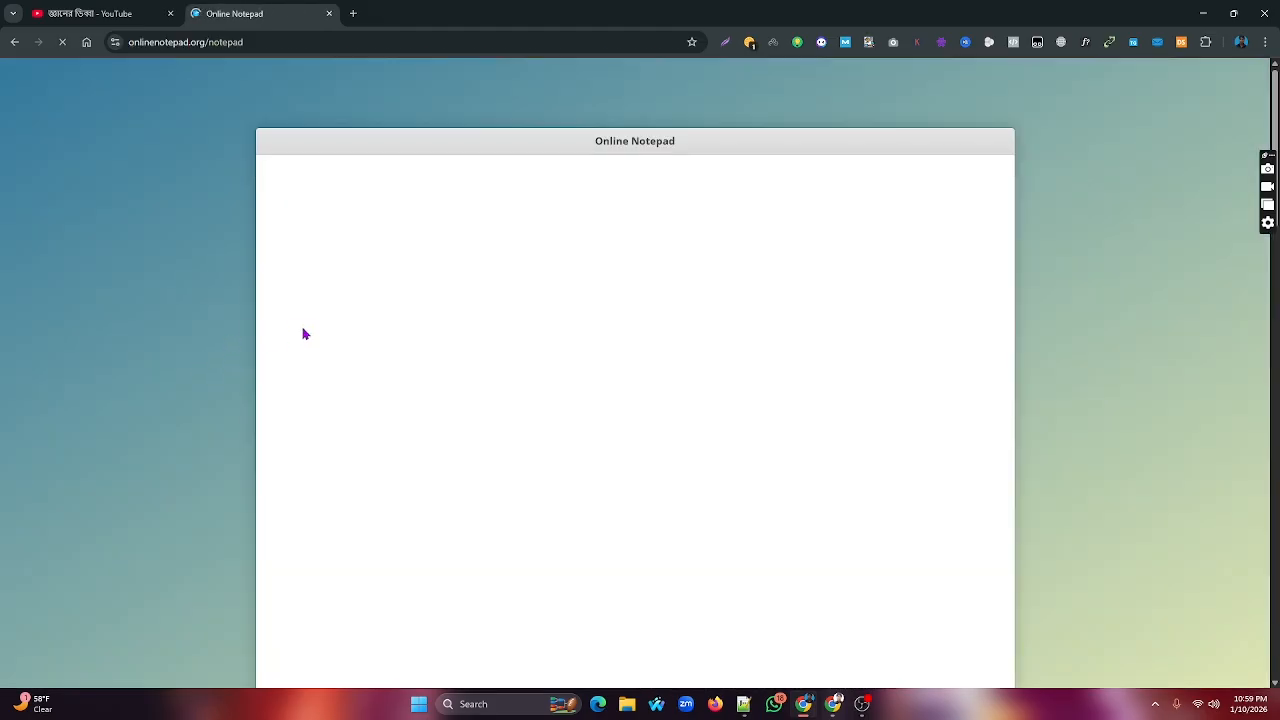
scroll(340, 306, "down", 4)
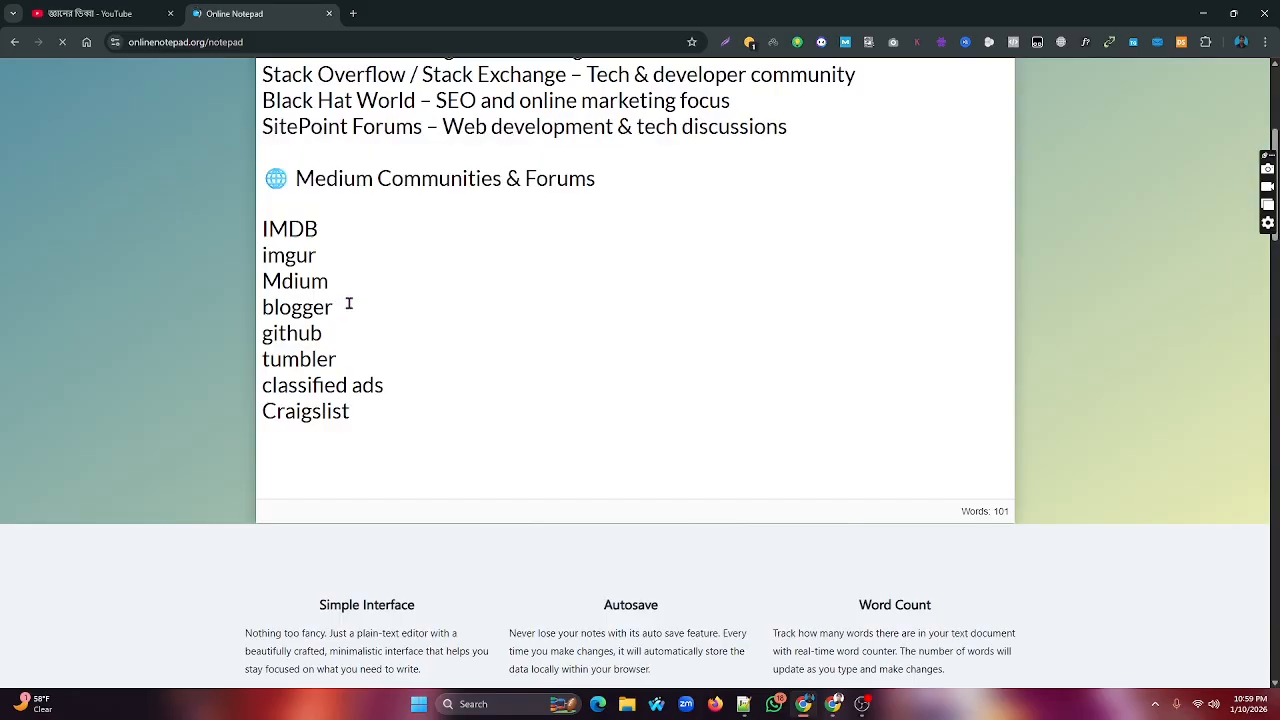
left_click_drag(329, 283, 263, 283)
left_click_drag(318, 229, 253, 258)
left_click_drag(320, 333, 256, 334)
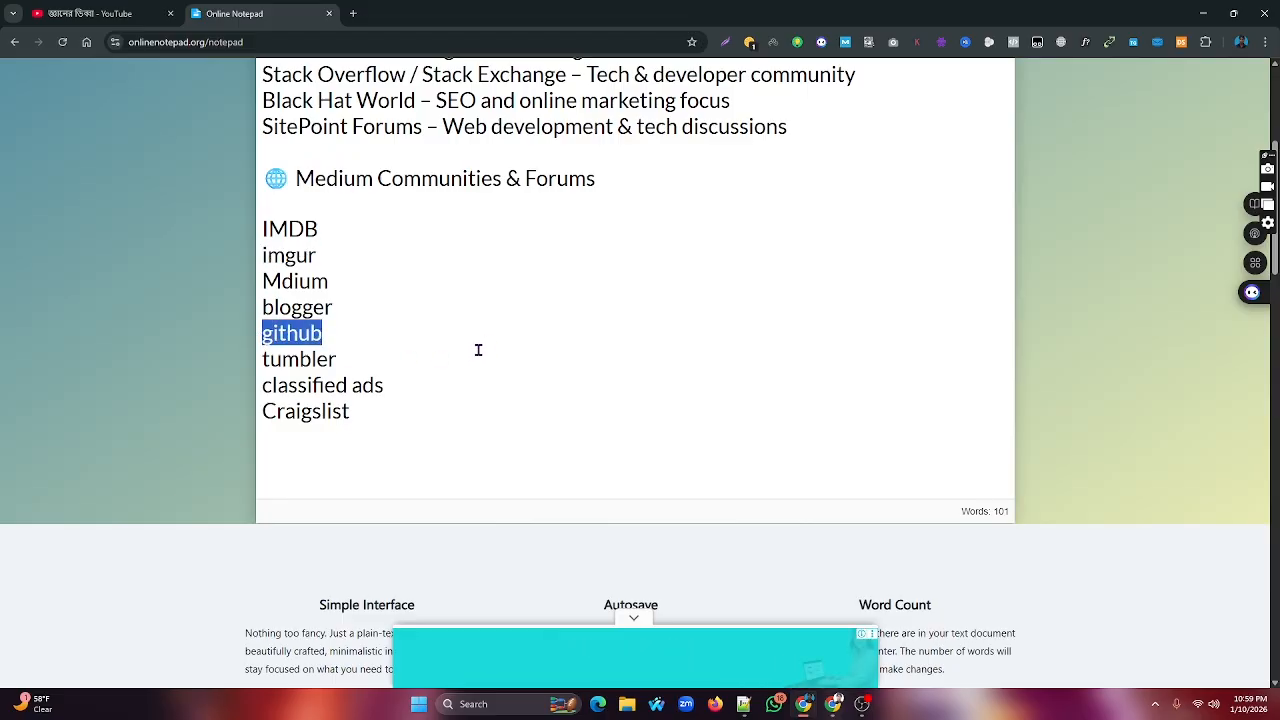
right_click(303, 336)
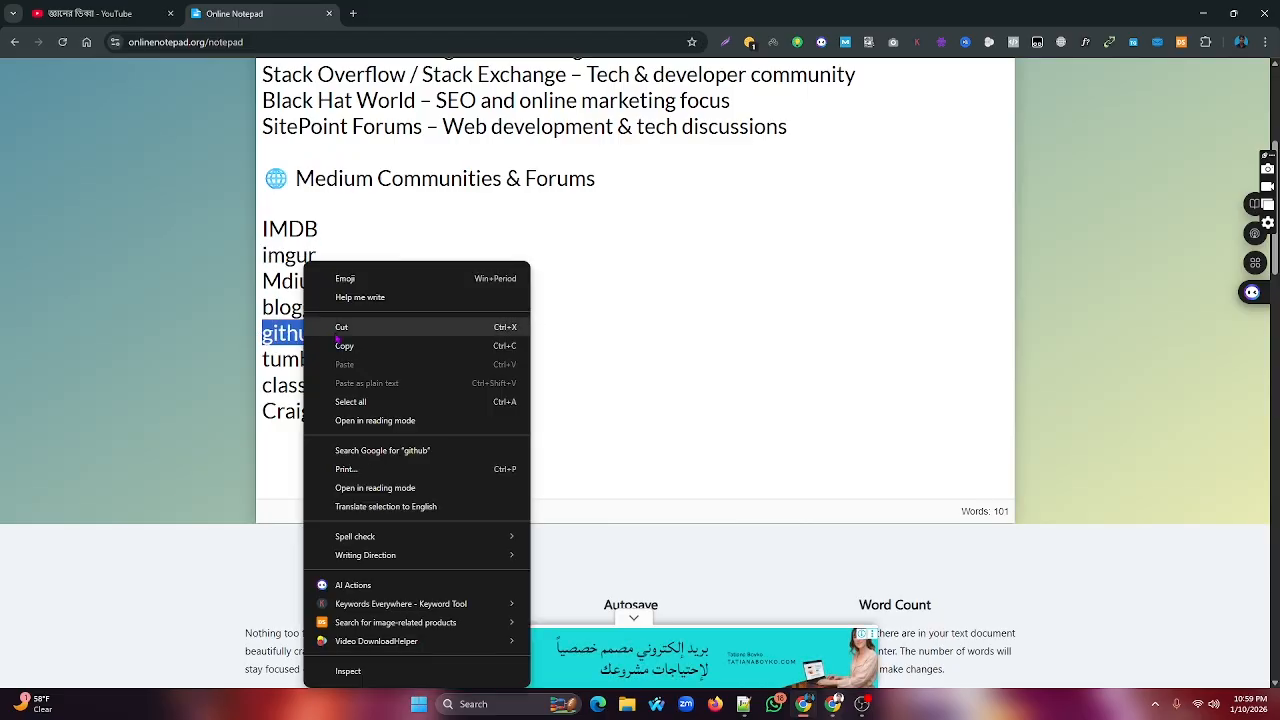
left_click(353, 344)
Search Google for the copied term "github" in a new browser tab and open the official GitHub website
left_click(353, 13)
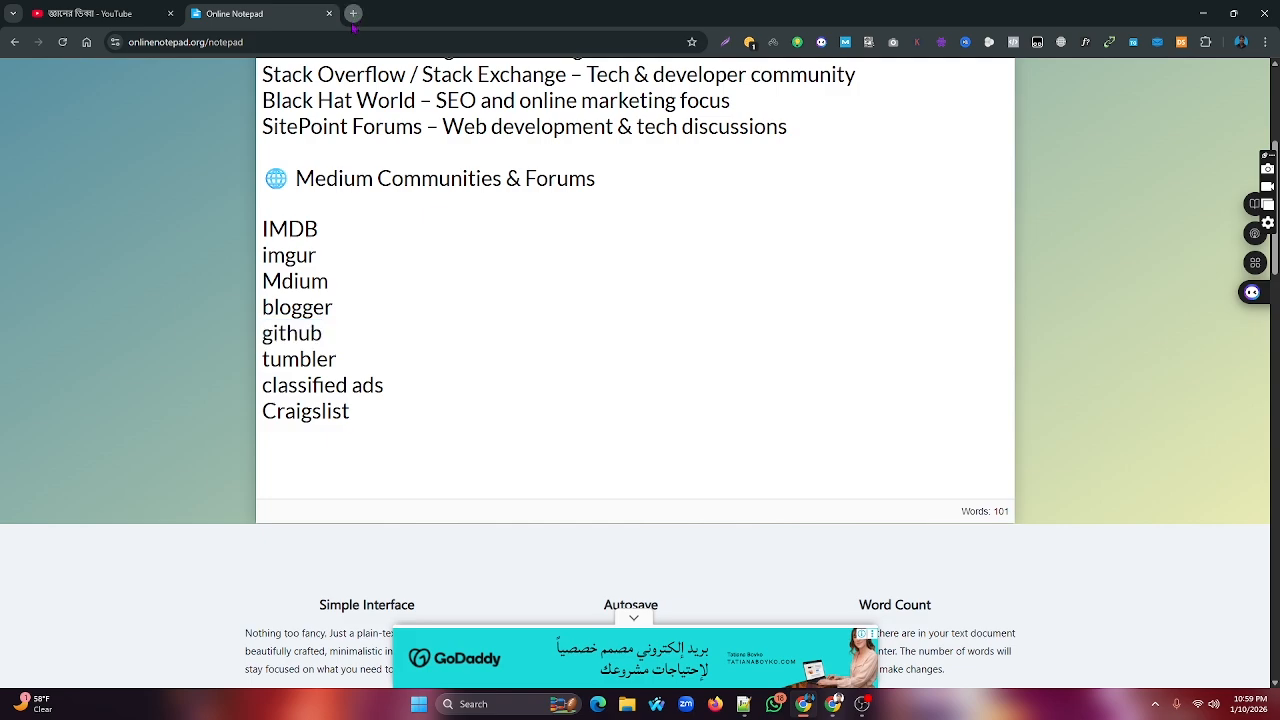
right_click(252, 44)
left_click(327, 186)
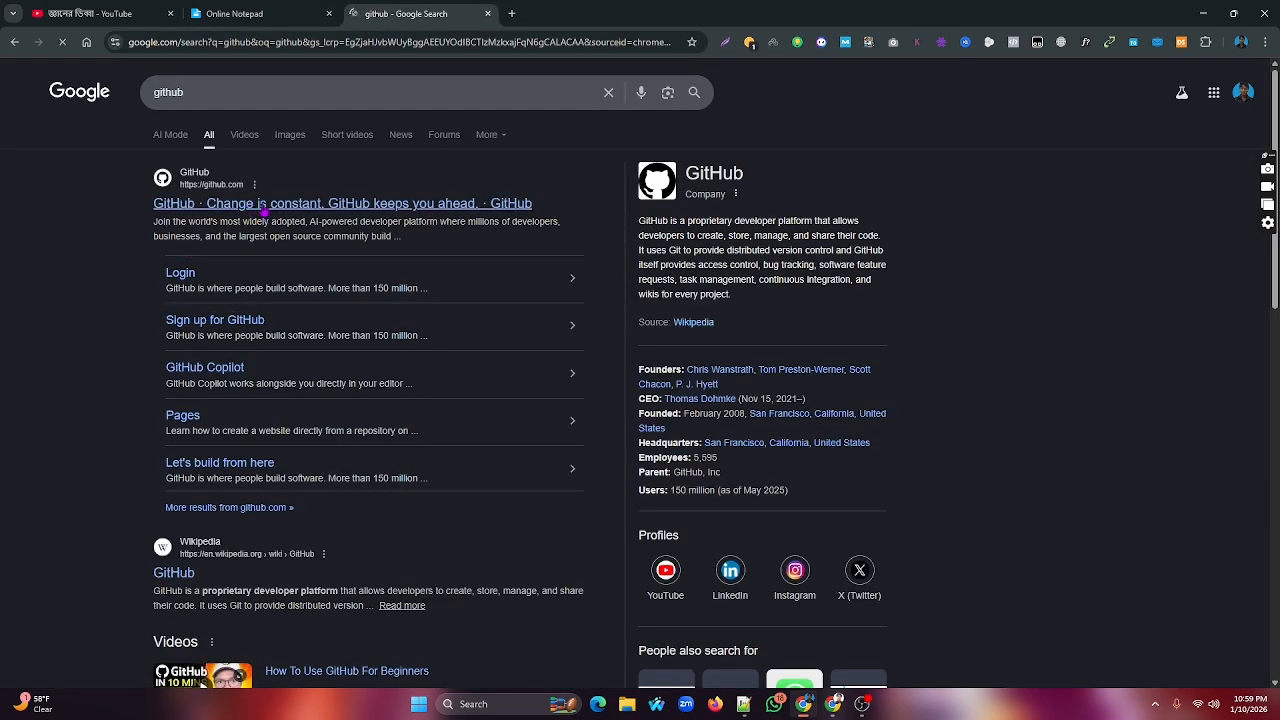
left_click(262, 205)
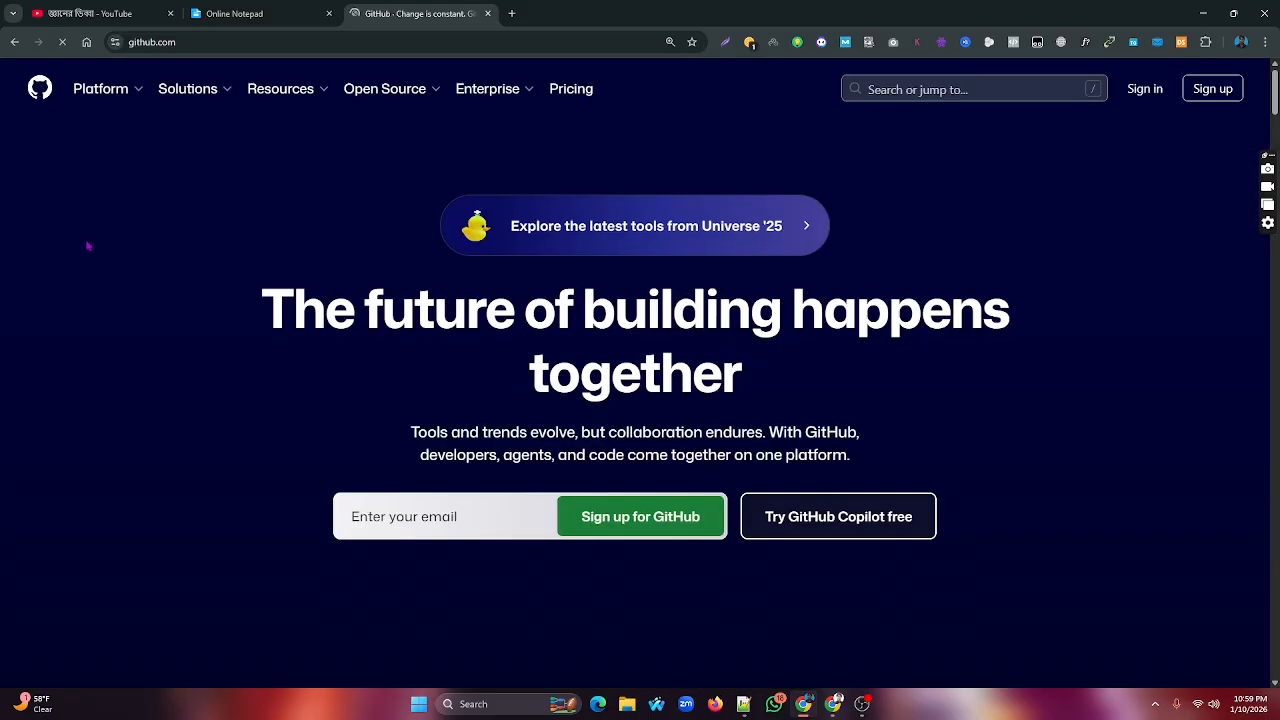
Create a GitHub account by signing up with an existing Google account, opting in to occasional product updates and announcements
left_click(1213, 90)
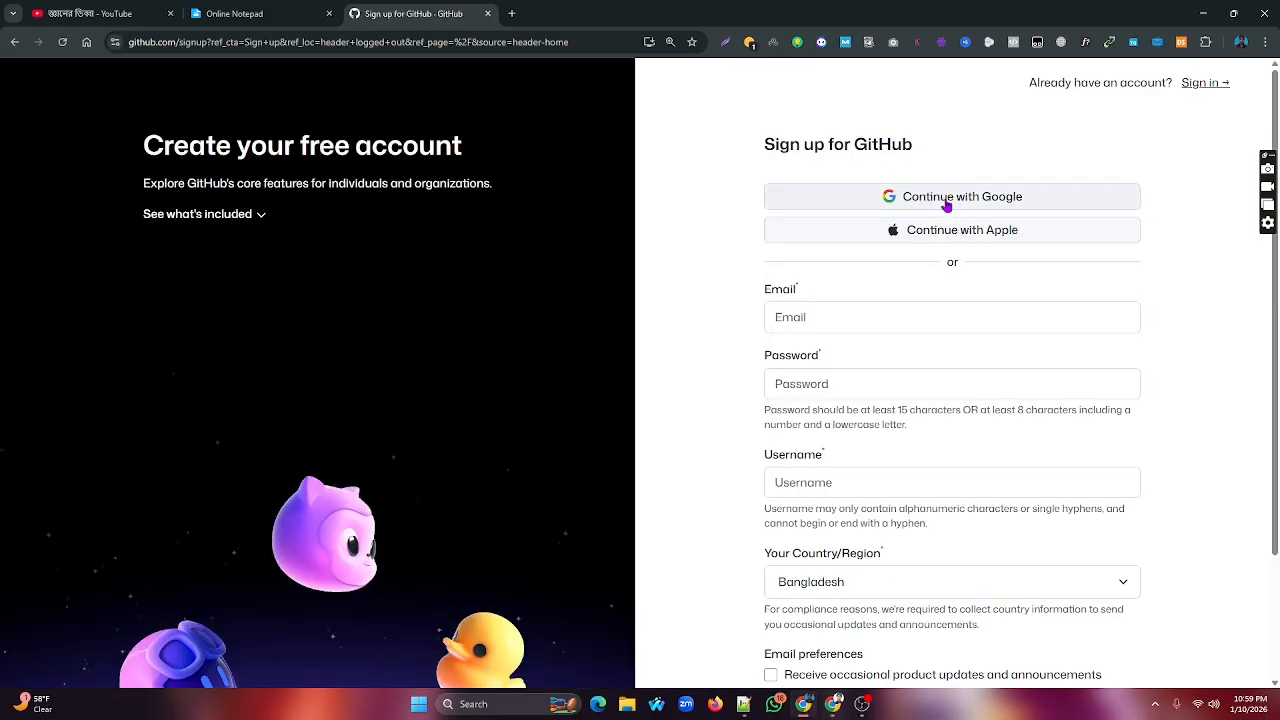
left_click(946, 203)
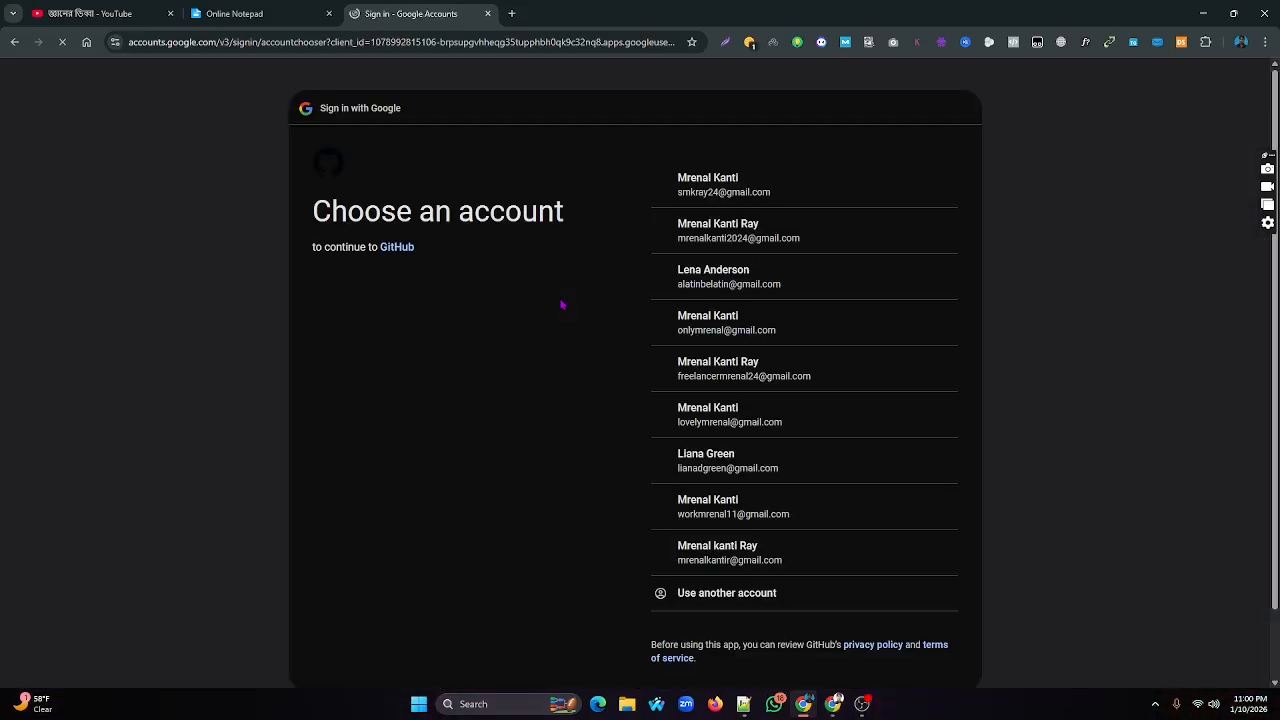
left_click(743, 248)
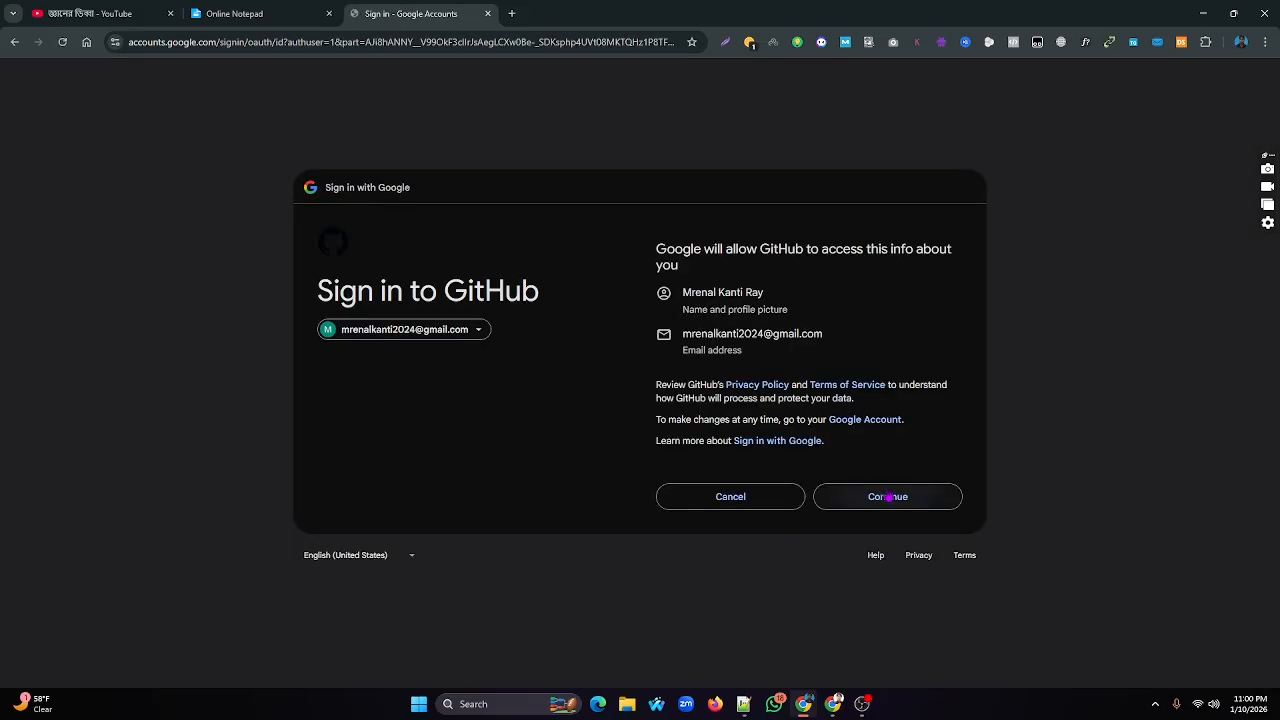
left_click(889, 496)
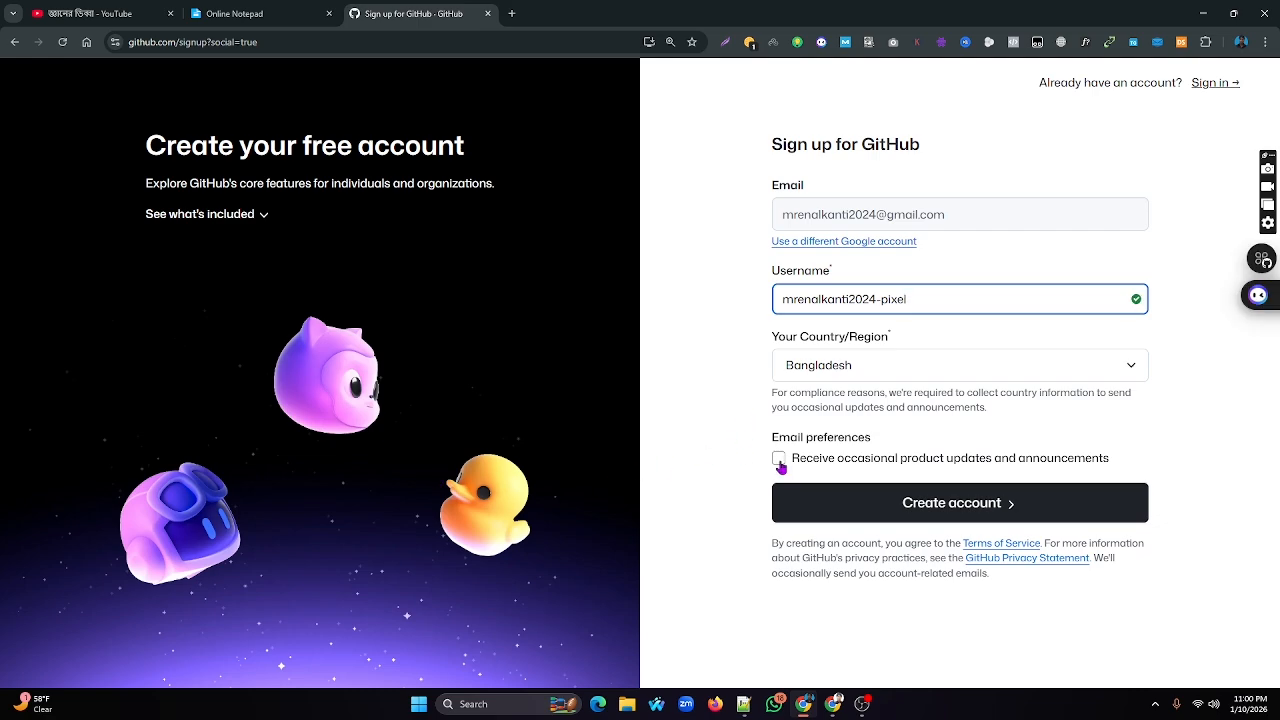
left_click(779, 460)
left_click(900, 514)
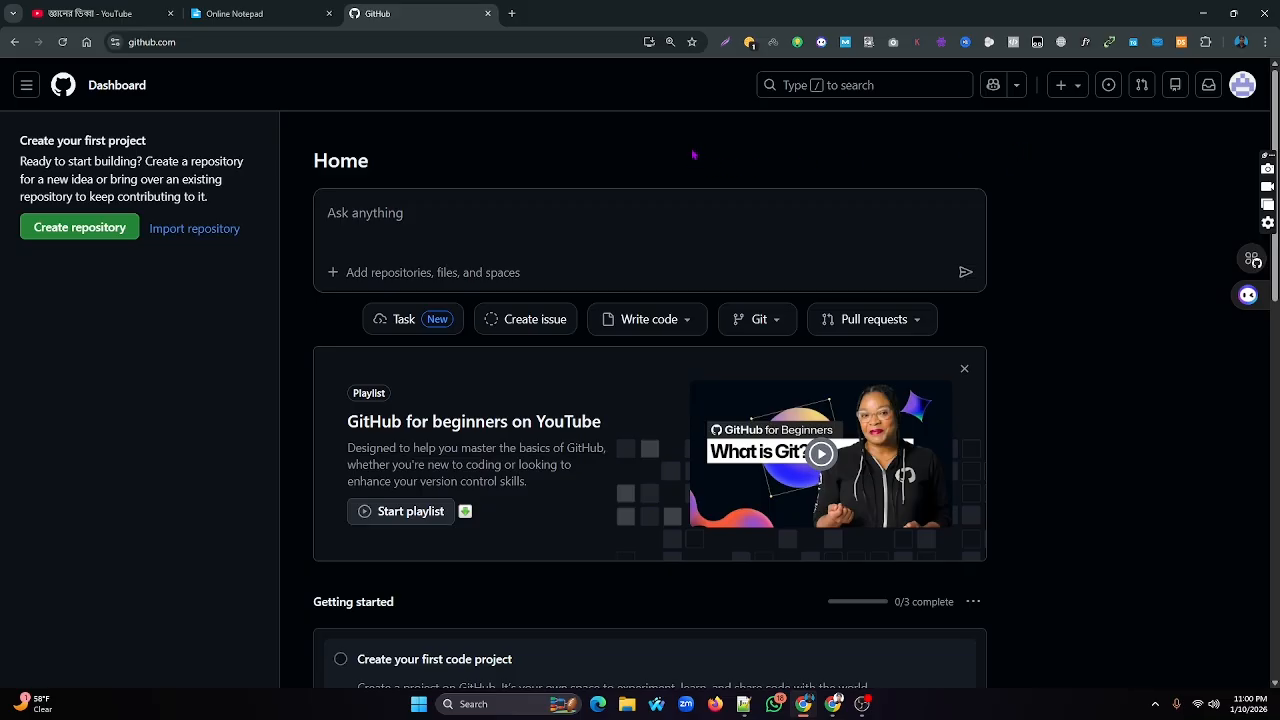
Start a new repository, and switch to Notepad++ to examine the title, keyword list and article text in the "new 8" file
left_click(77, 234)
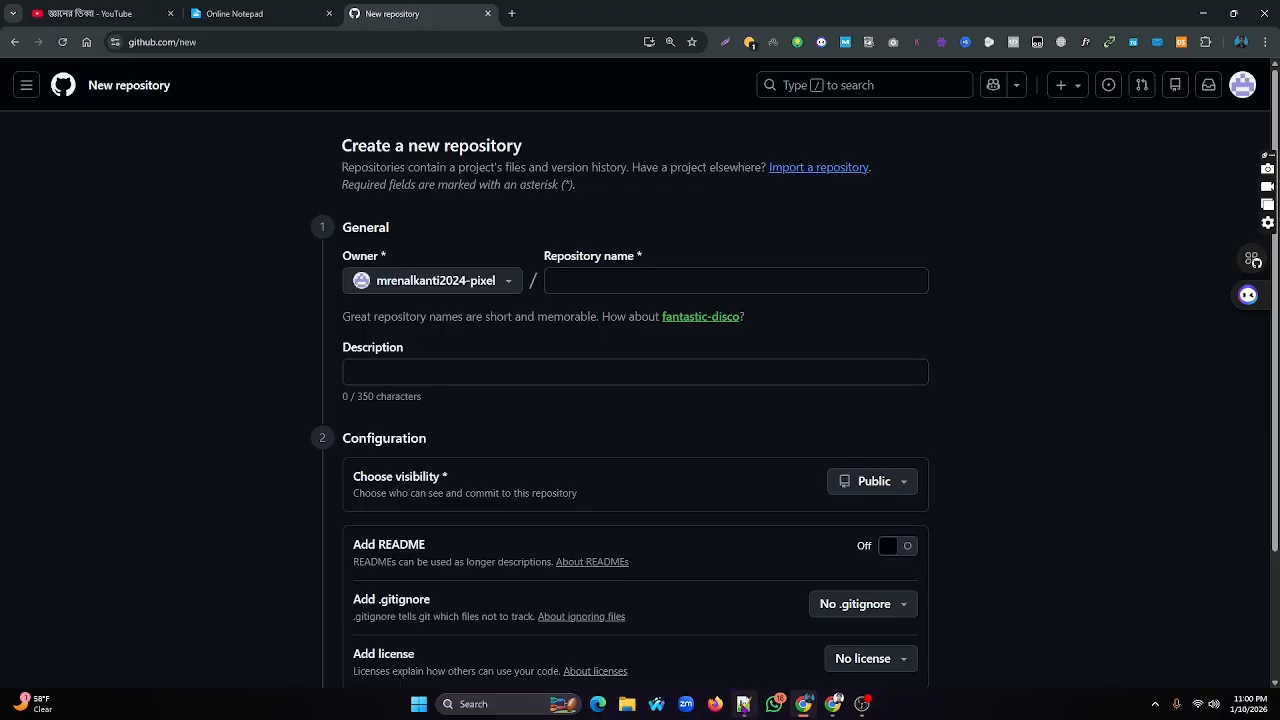
left_click(743, 704)
left_click(963, 55)
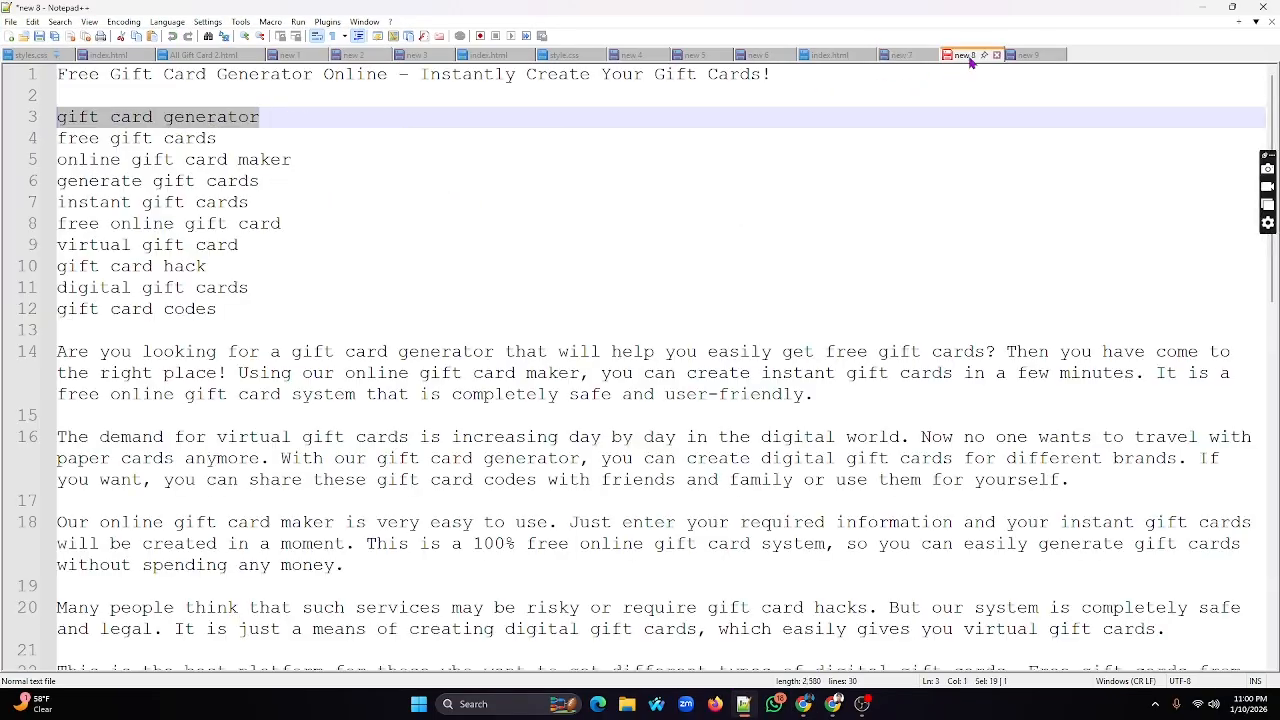
scroll(295, 245, "down", 3)
scroll(295, 245, "down", 7)
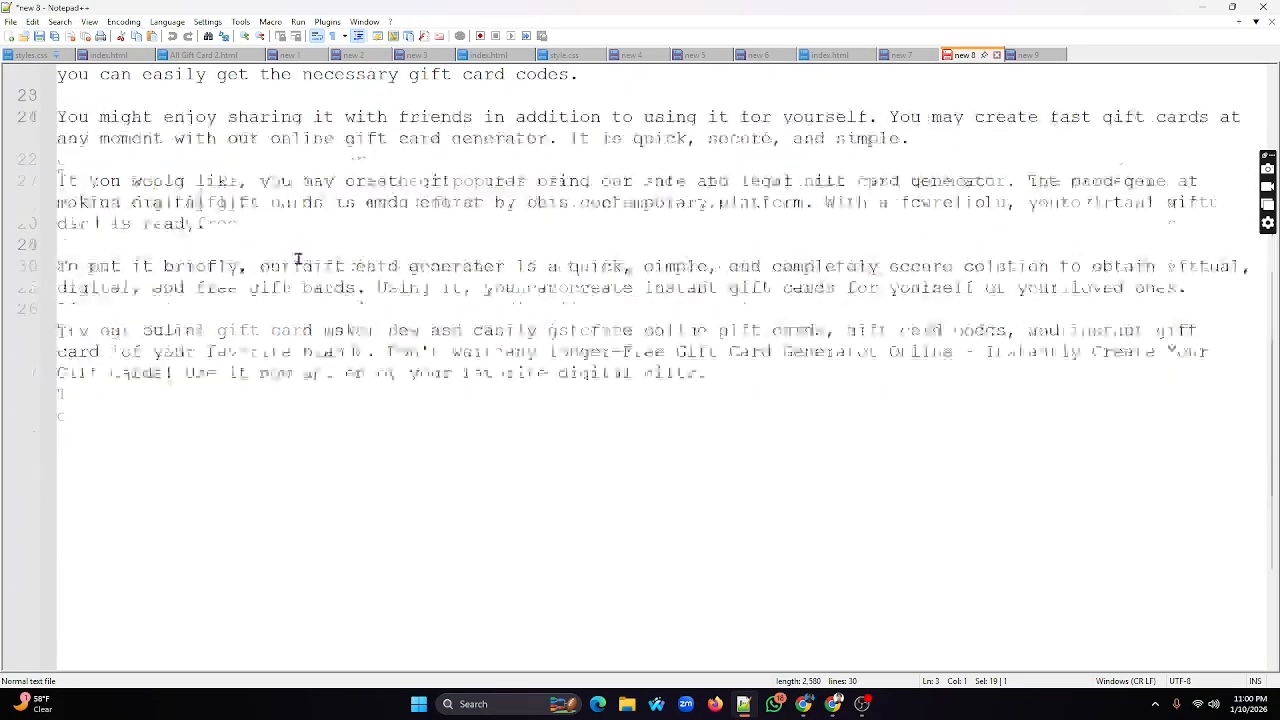
scroll(300, 262, "up", 10)
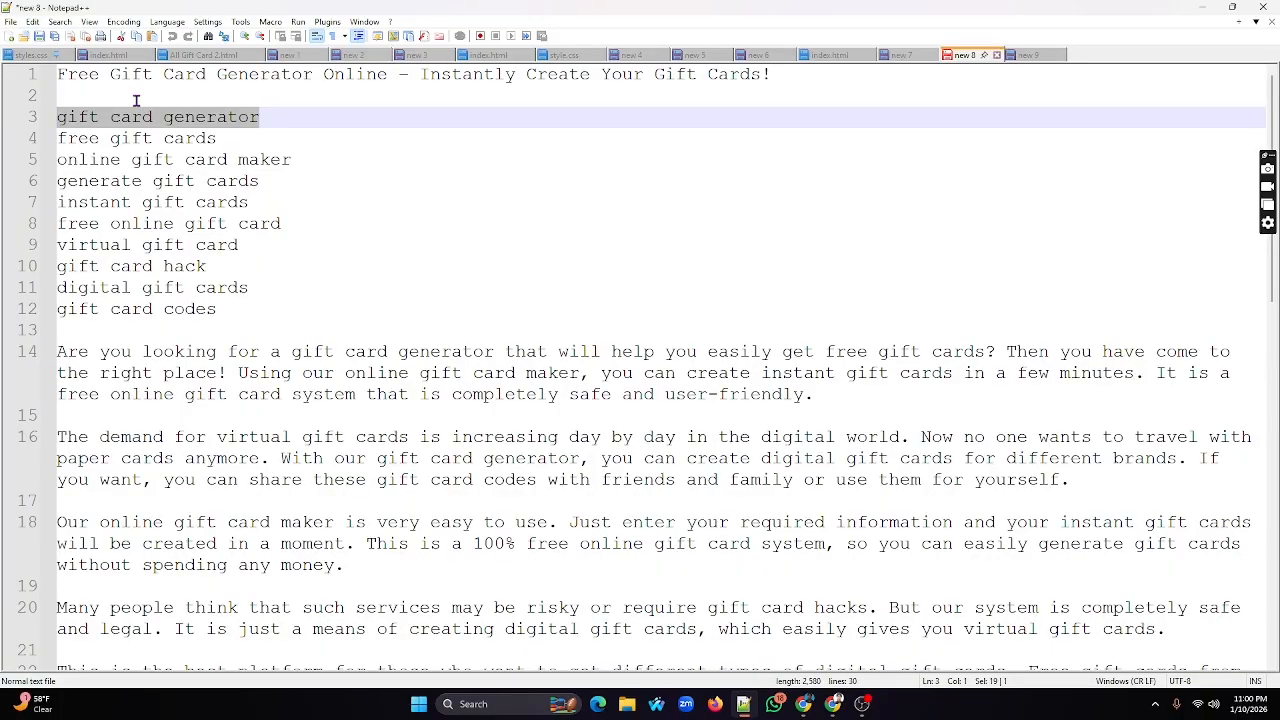
left_click_drag(60, 73, 775, 74)
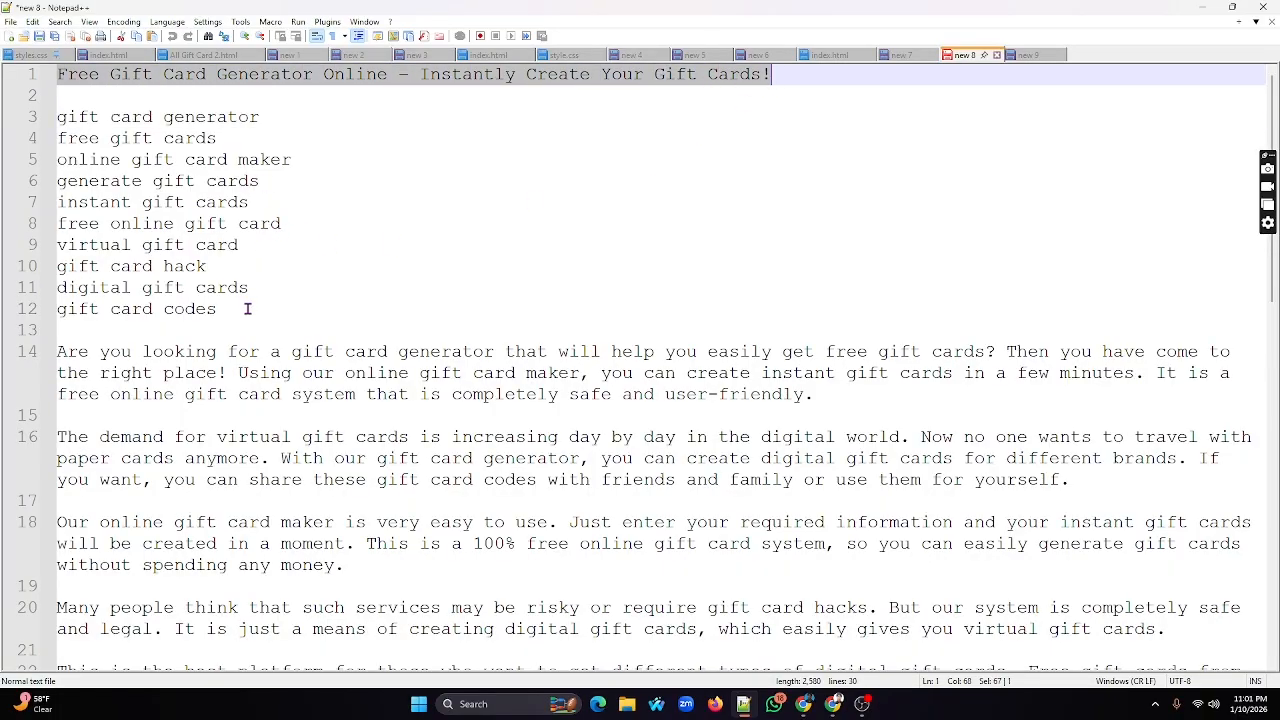
left_click_drag(248, 309, 57, 117)
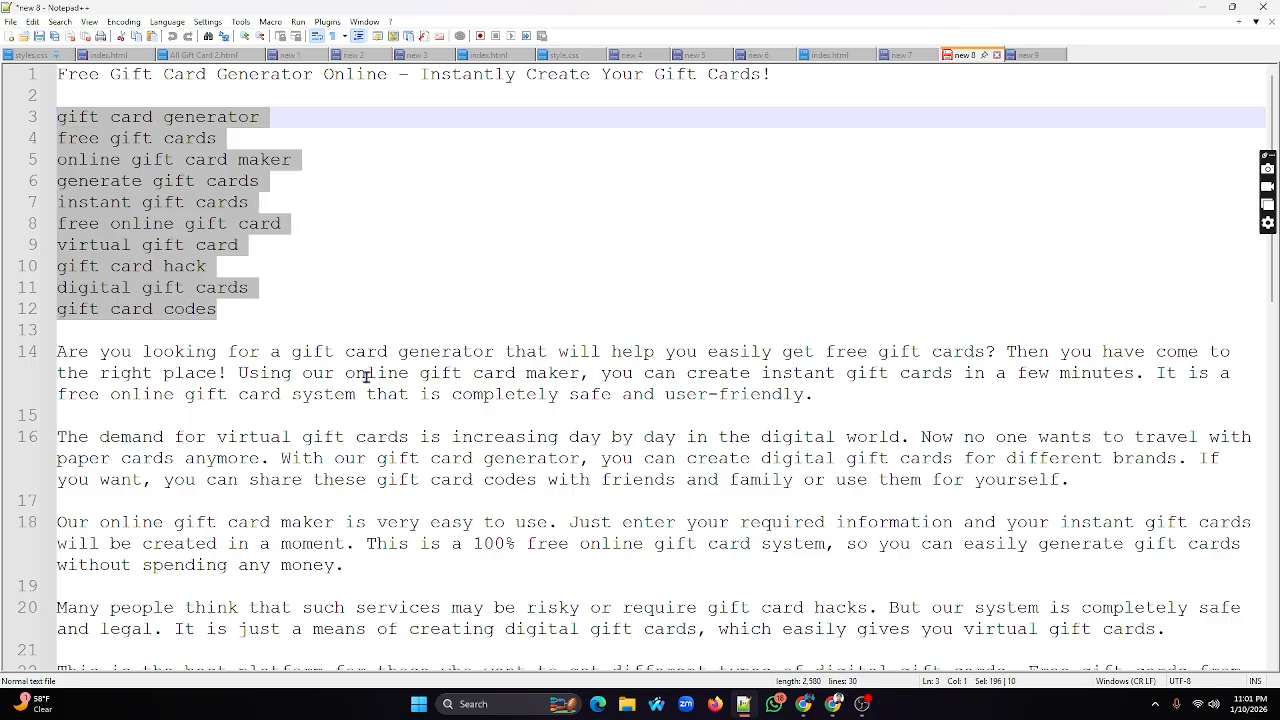
scroll(367, 377, "down", 3)
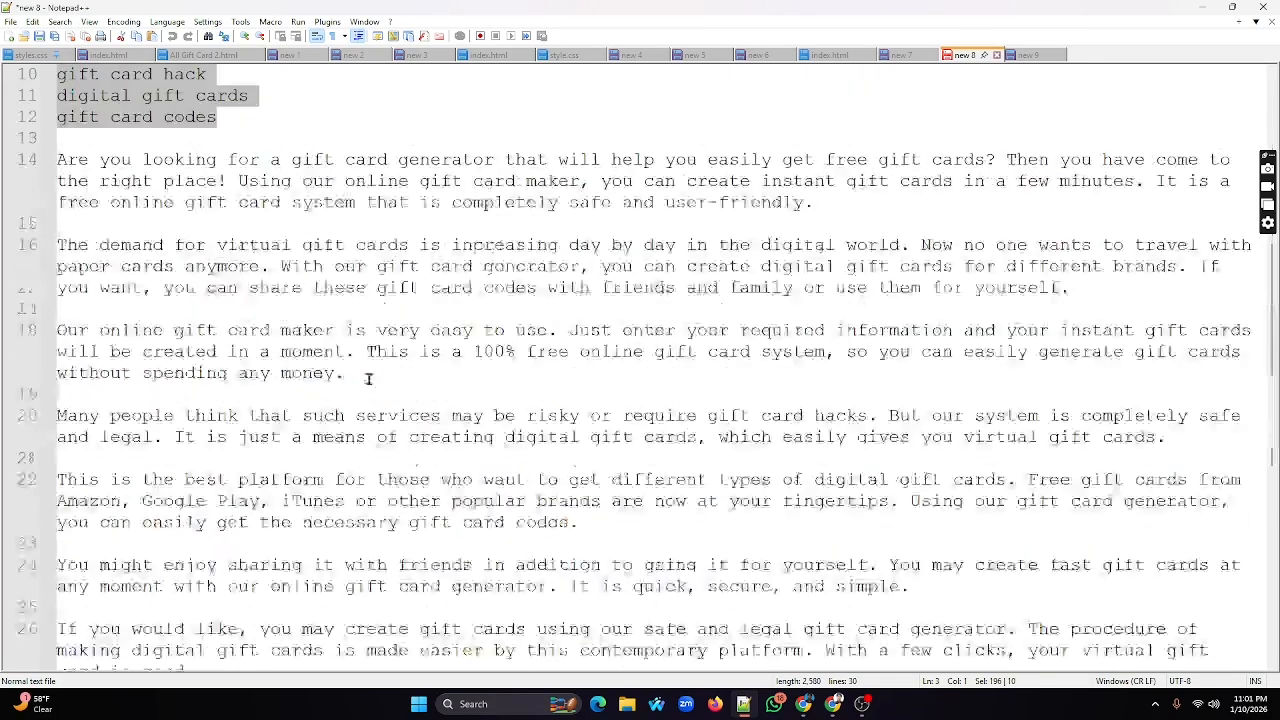
left_click(1203, 7)
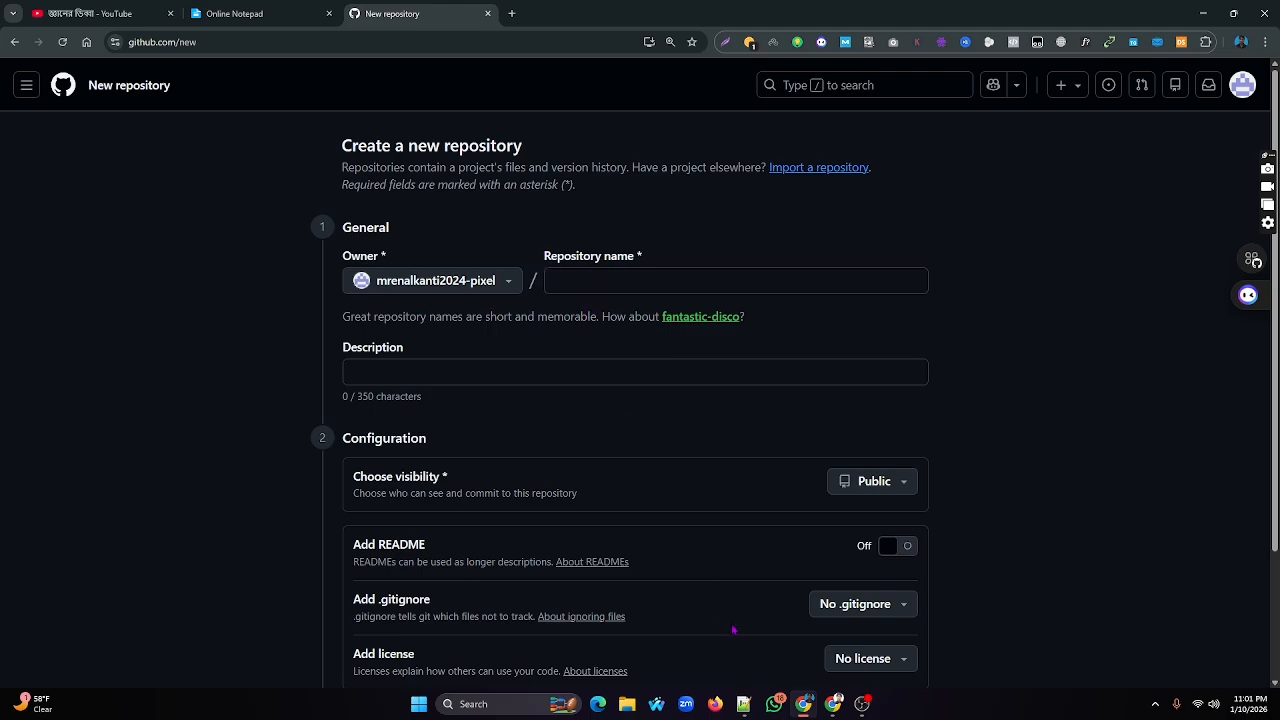
Copy the title "Free Gift Card Generator Online – Instantly Create Your Gift Cards!" from the Notepad++ file and use it as the repository name
left_click(744, 704)
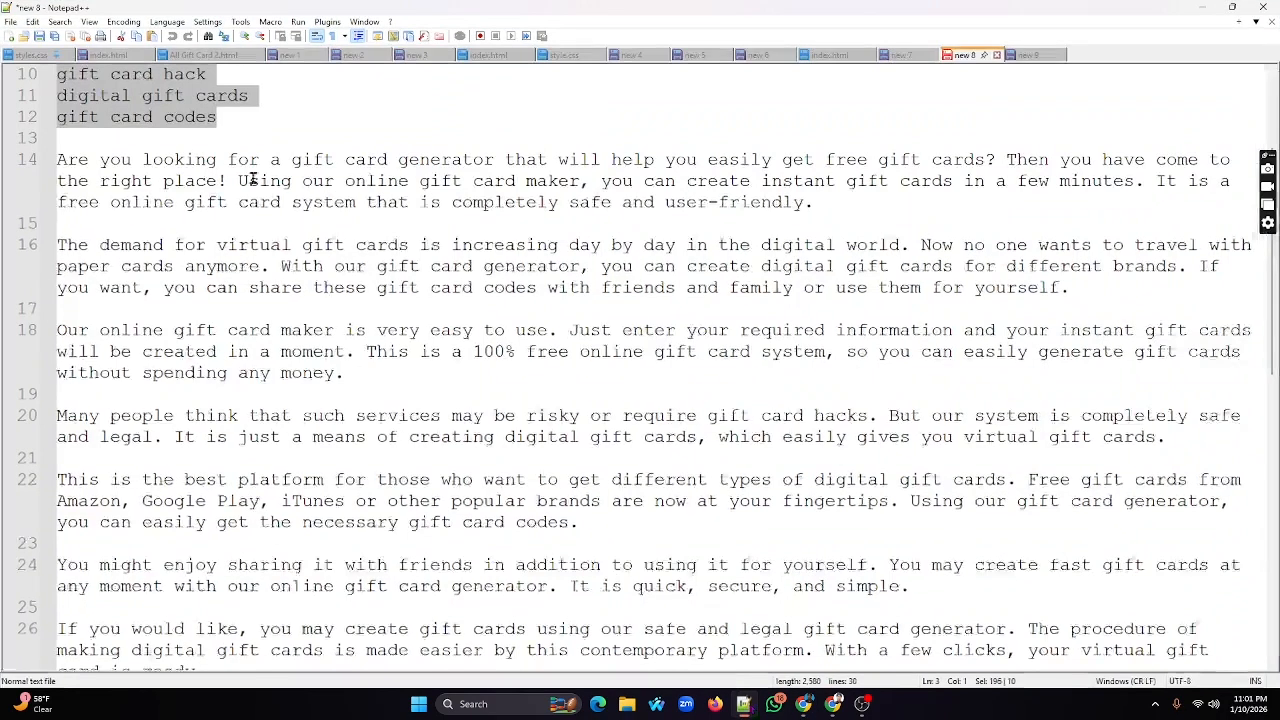
scroll(520, 210, "up", 3)
left_click_drag(776, 74, 57, 74)
right_click(119, 74)
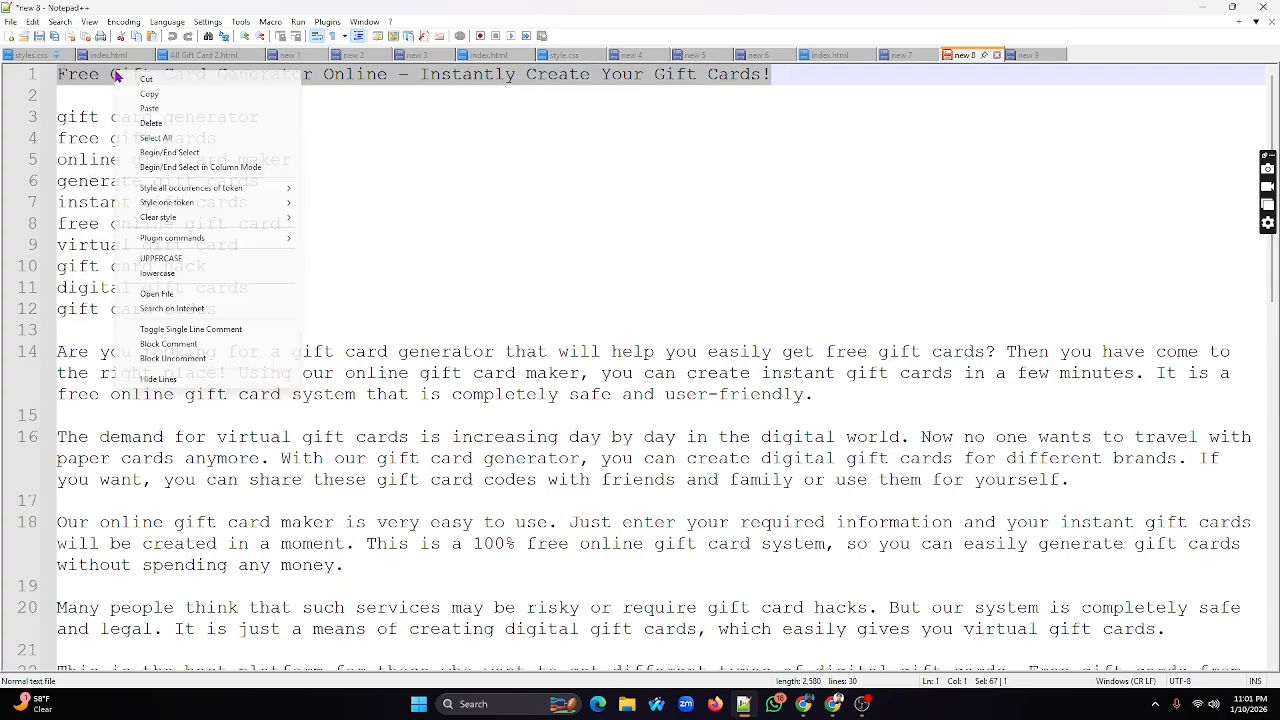
left_click(174, 97)
left_click(1204, 7)
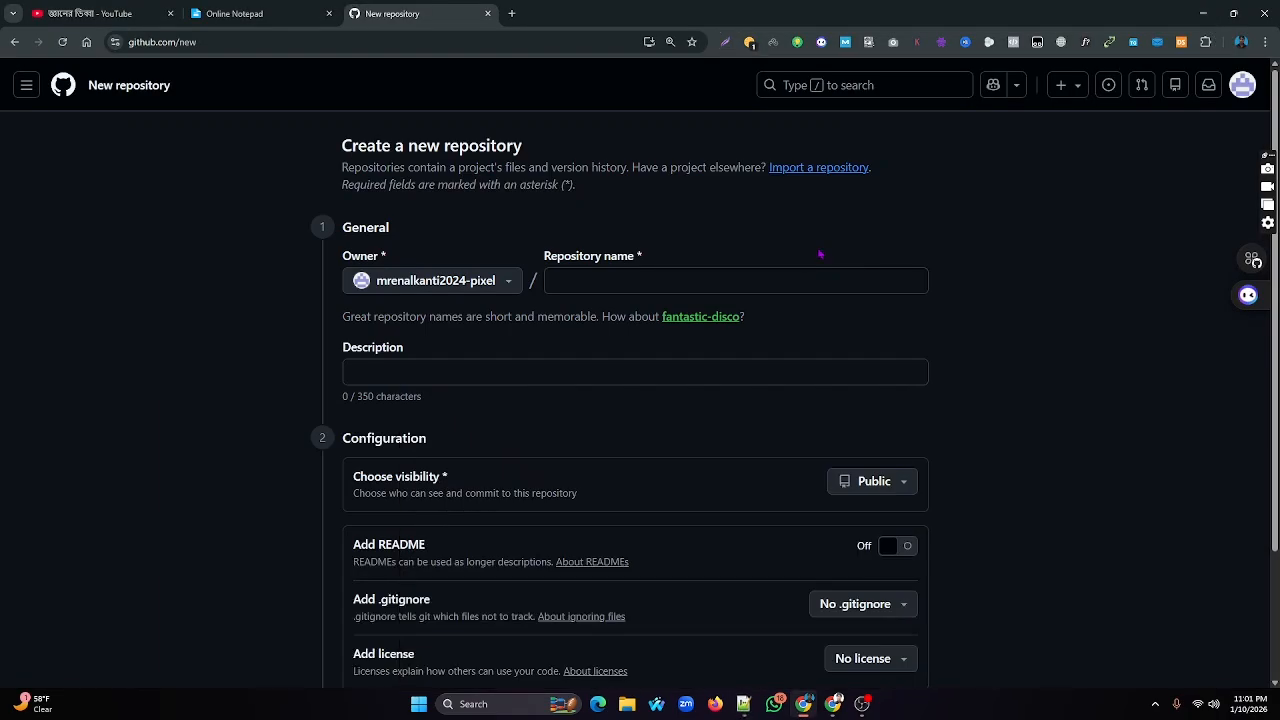
right_click(605, 282)
left_click(640, 437)
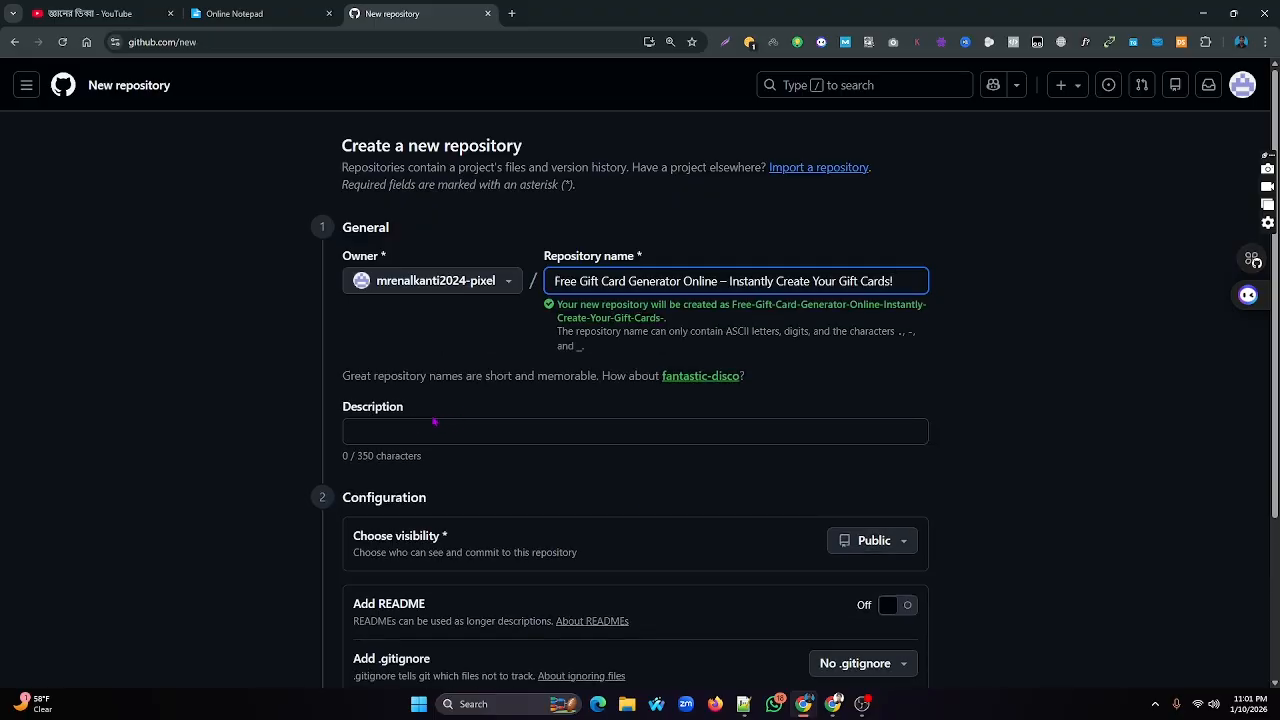
left_click(239, 358)
Turn on Add README for the public repository and create it
scroll(455, 433, "down", 2)
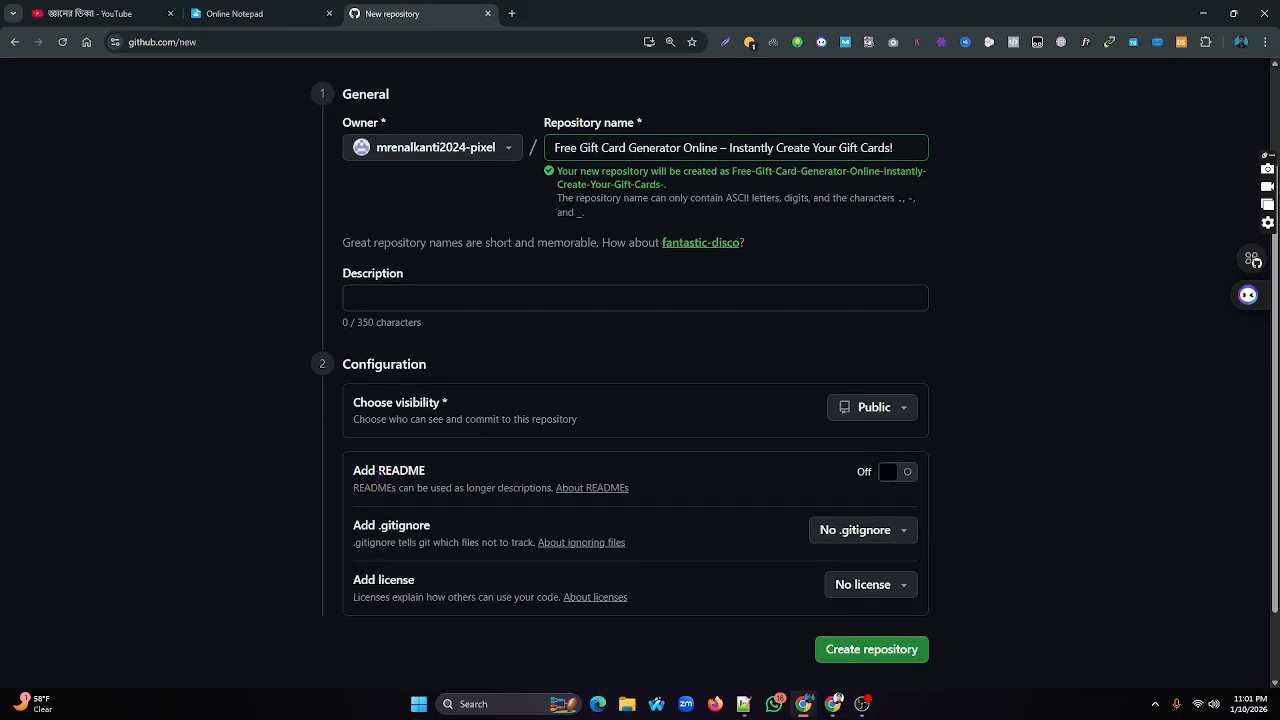
left_click_drag(354, 471, 426, 471)
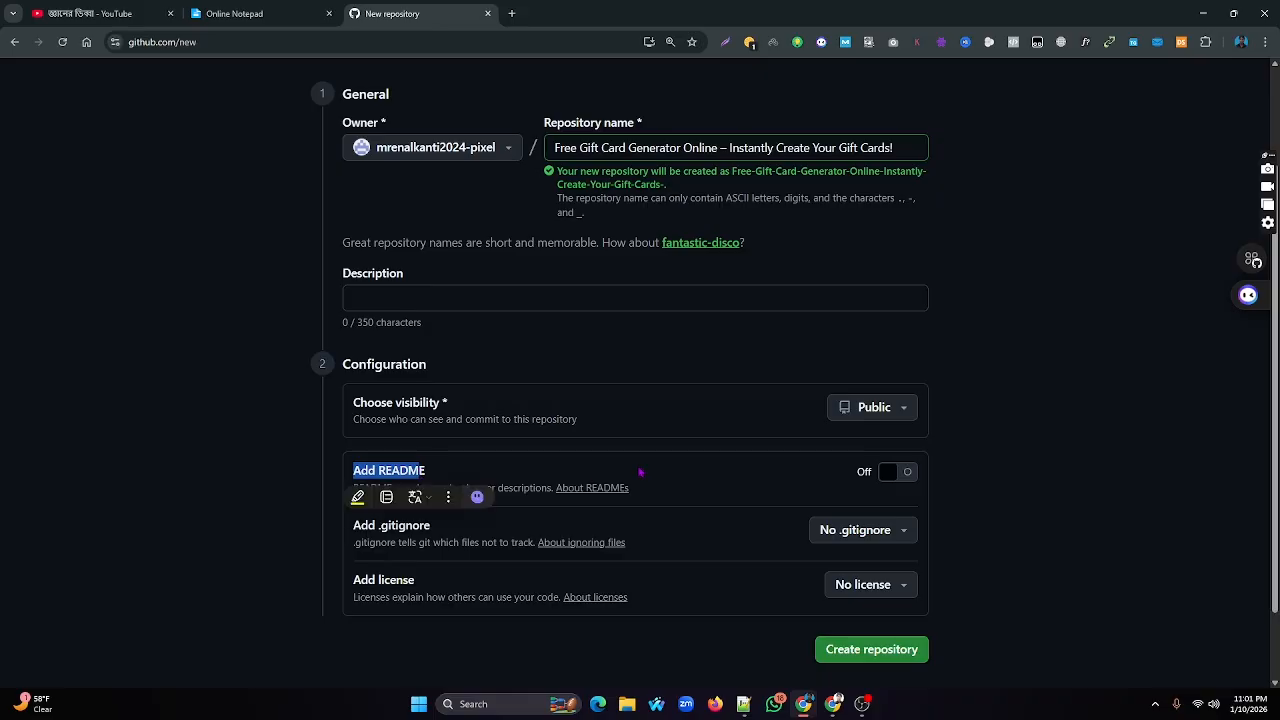
left_click(885, 478)
scroll(1051, 505, "down", 2)
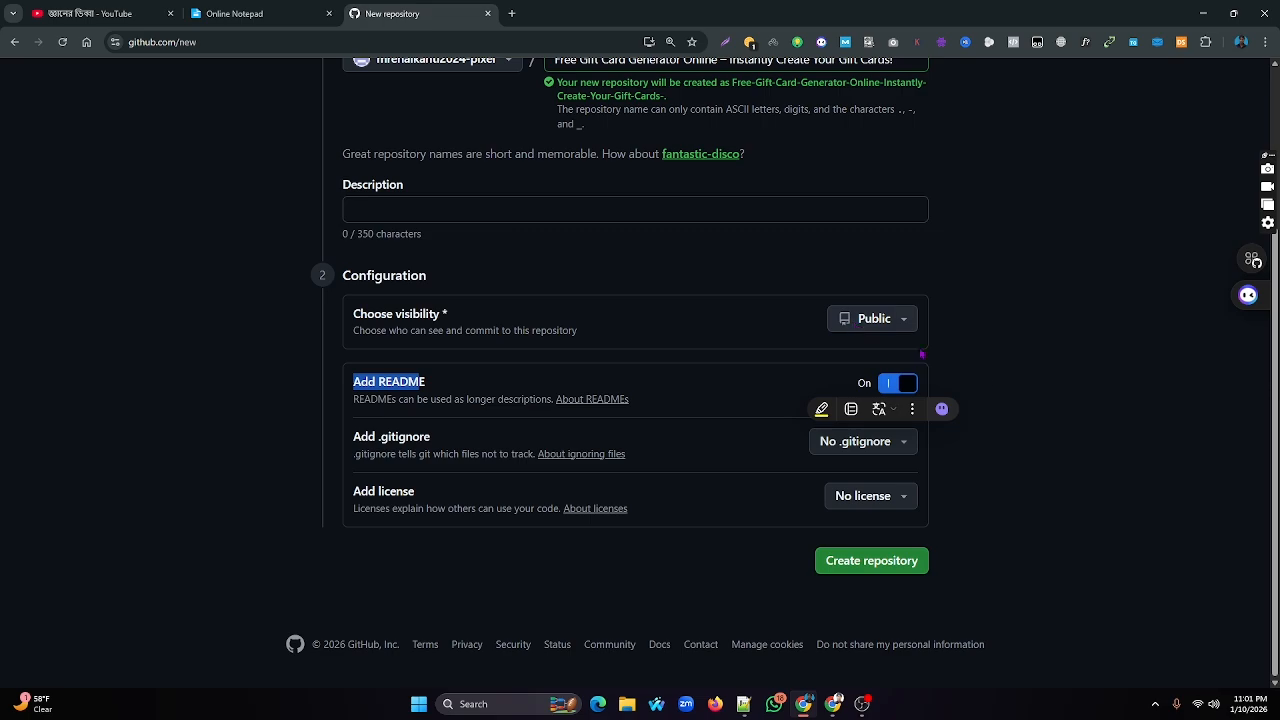
left_click(874, 561)
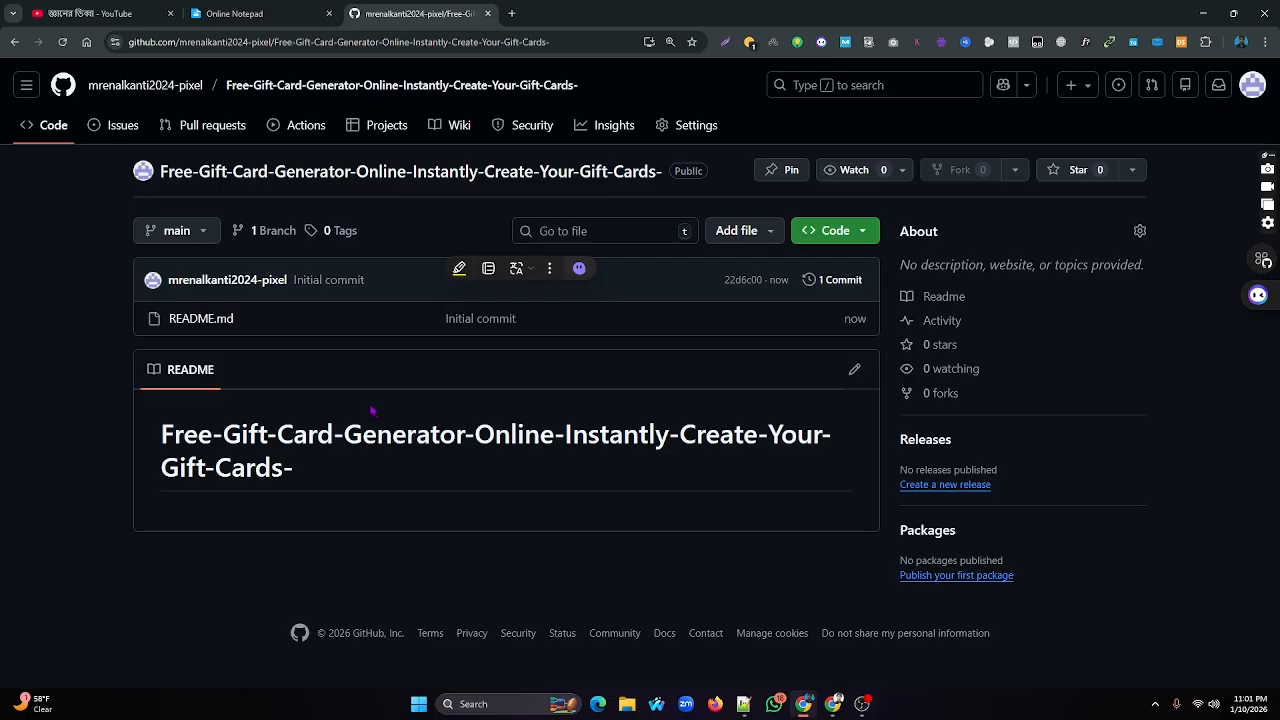
Open README.md for editing and copy the article body, from "Are you looking for a gift card generator" to its end, from Notepad++'s "new 8" file
left_click(855, 370)
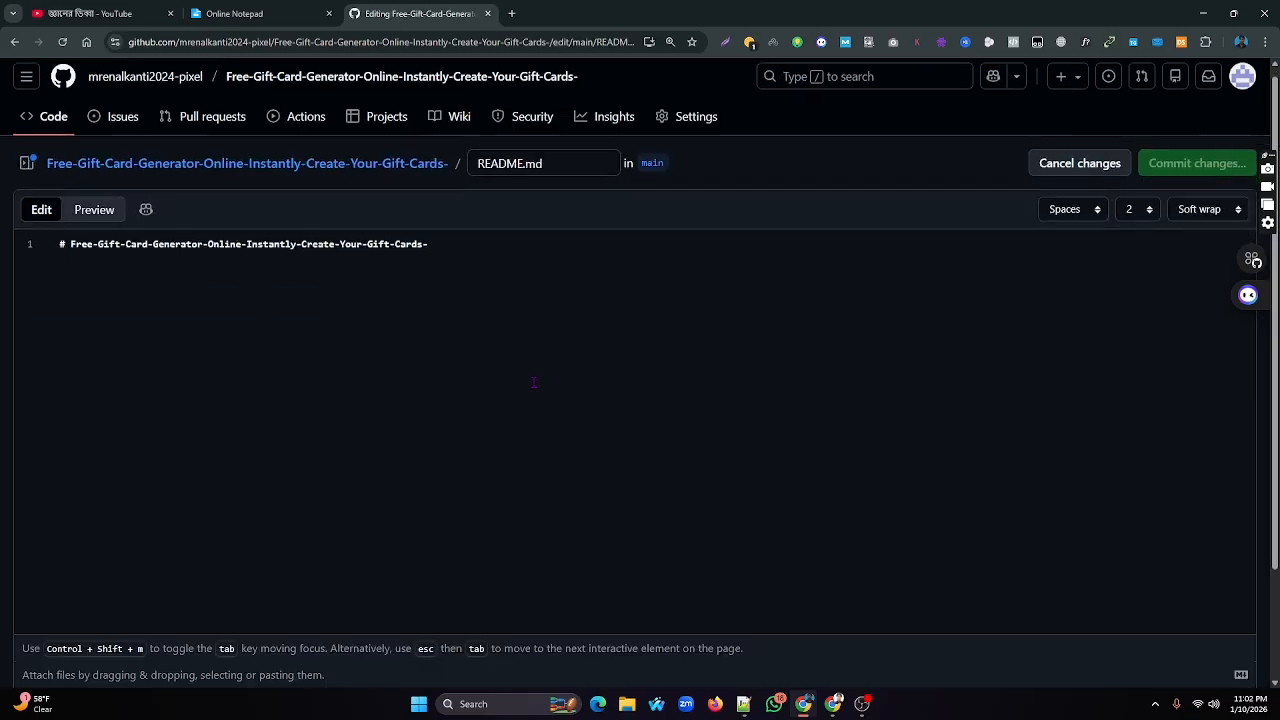
scroll(197, 330, "down", 1)
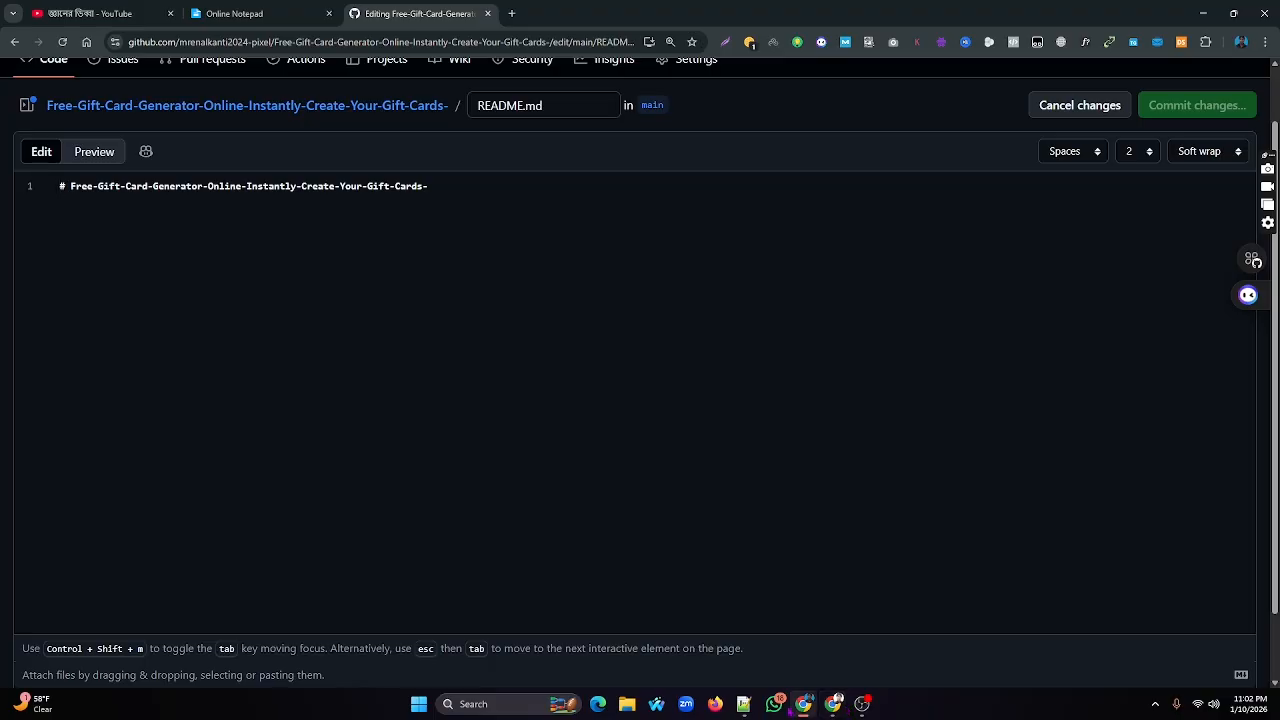
left_click(743, 704)
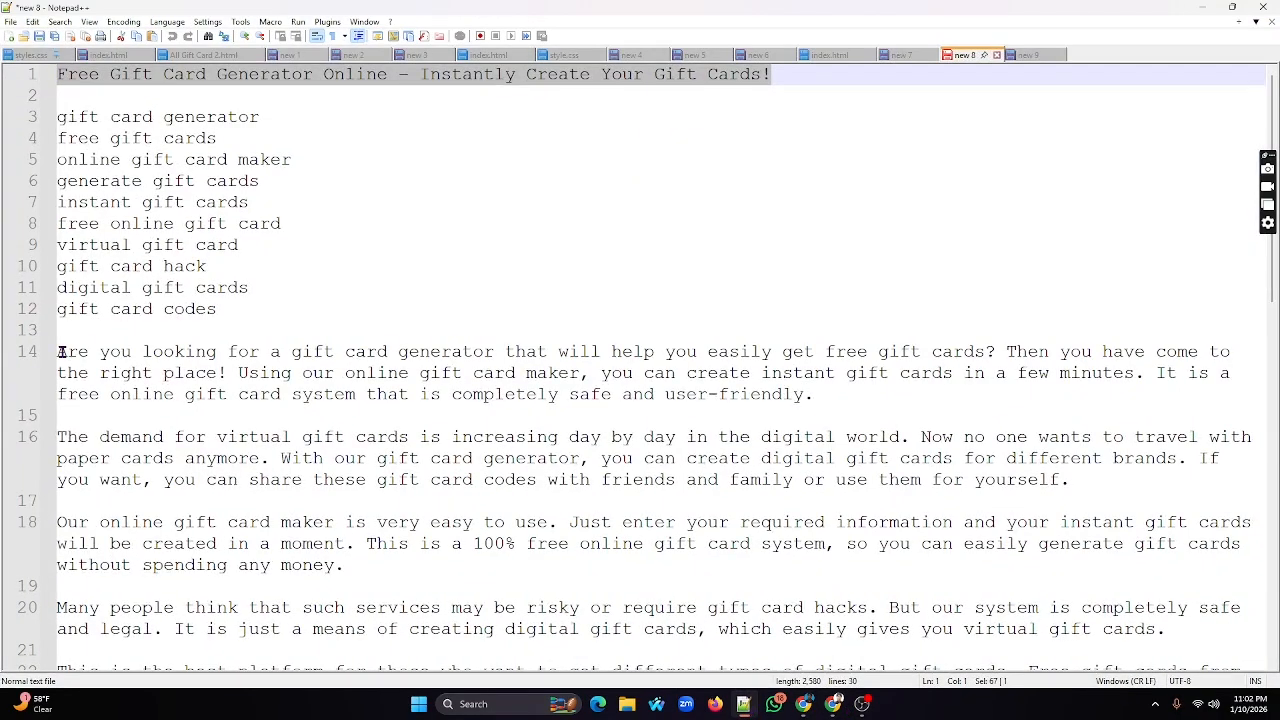
left_click_drag(58, 351, 145, 712)
key("ctrl+c")
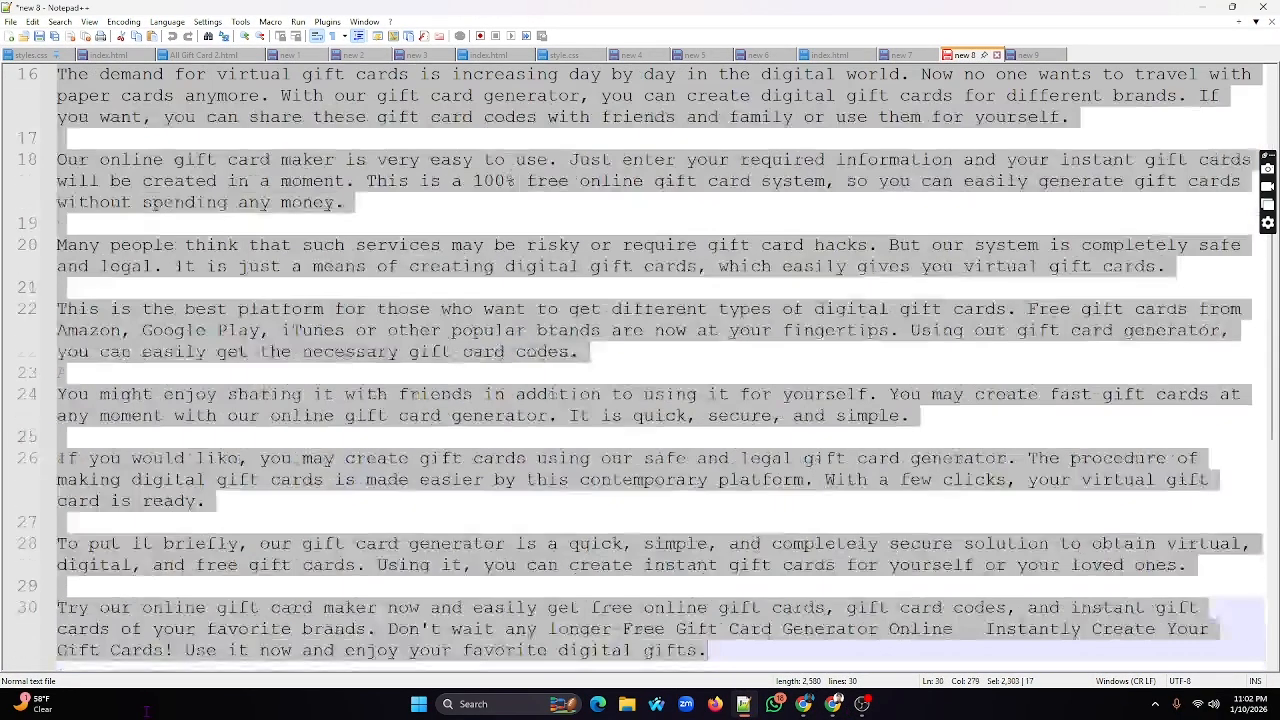
left_click_drag(267, 681, 727, 660)
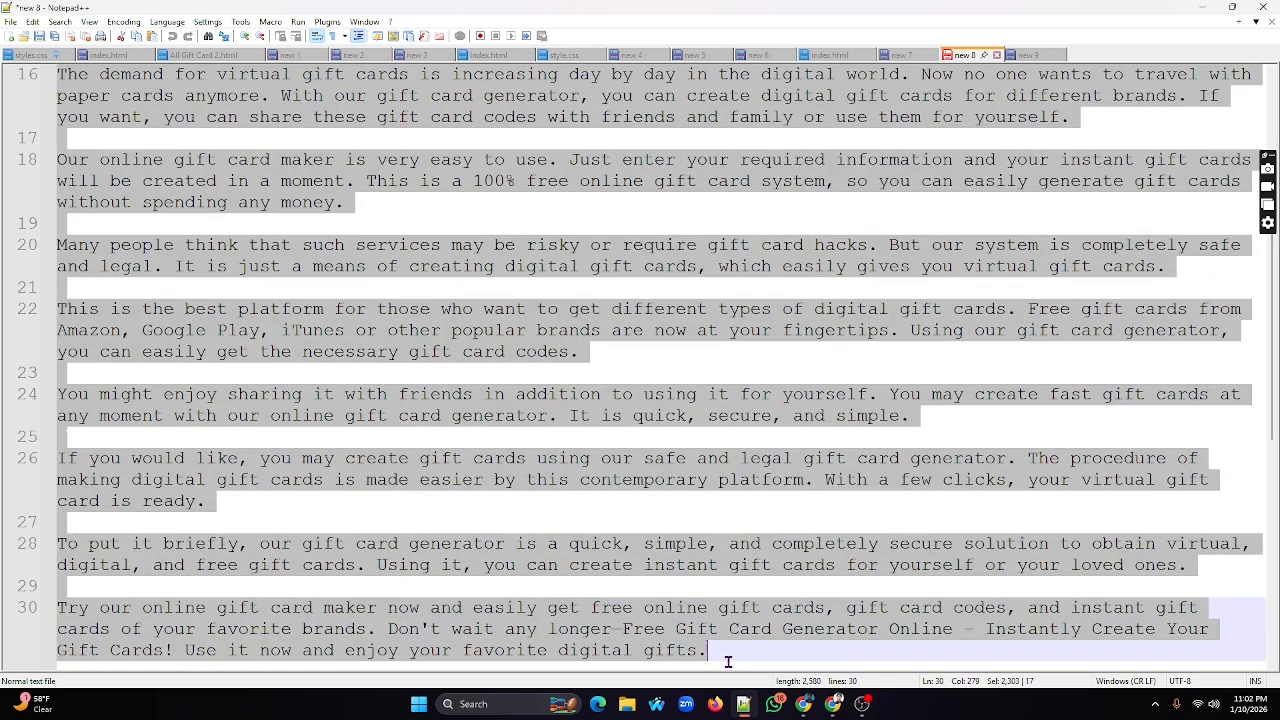
scroll(595, 540, "down", 4)
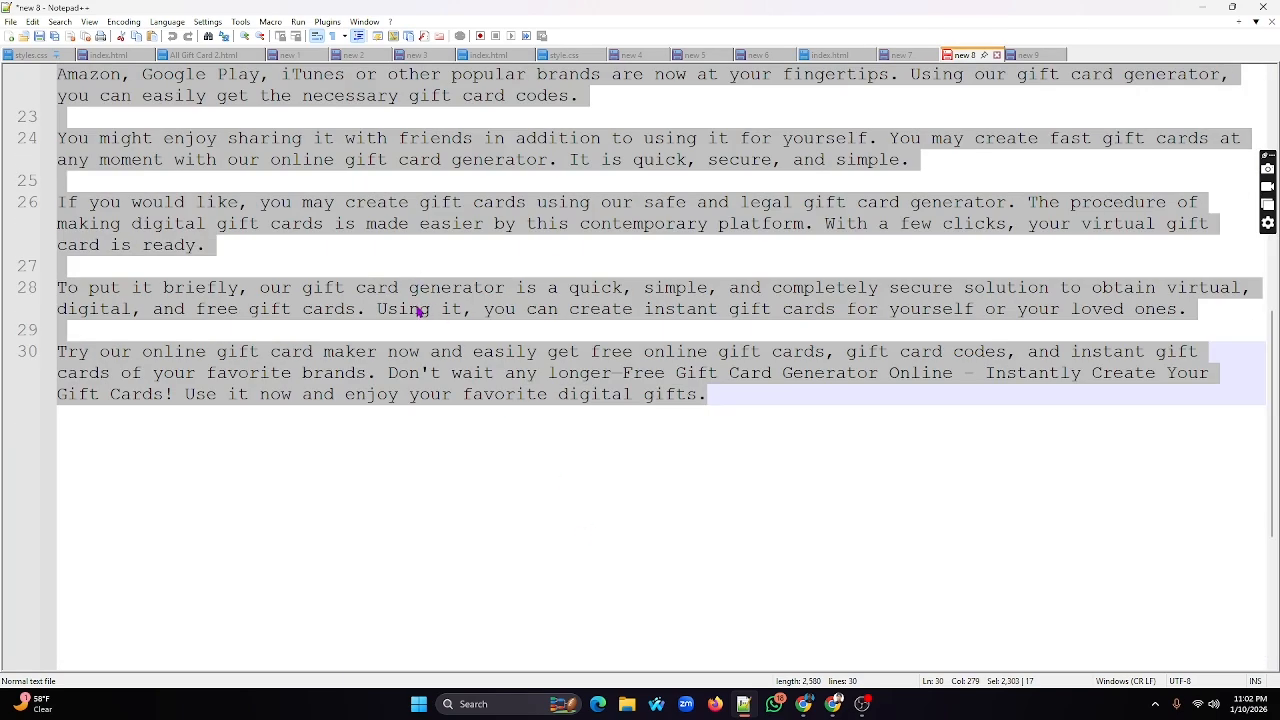
left_click(1204, 7)
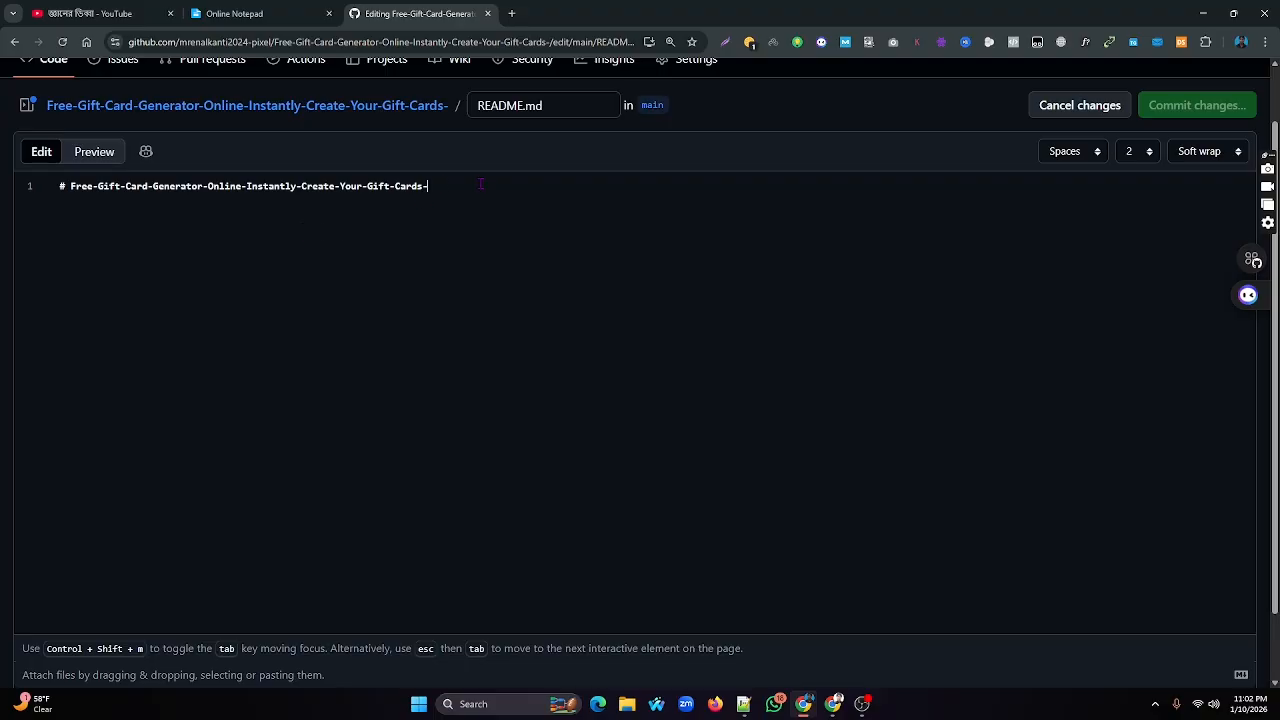
Replace the whole content of README.md with the copied article text
key("ctrl+a")
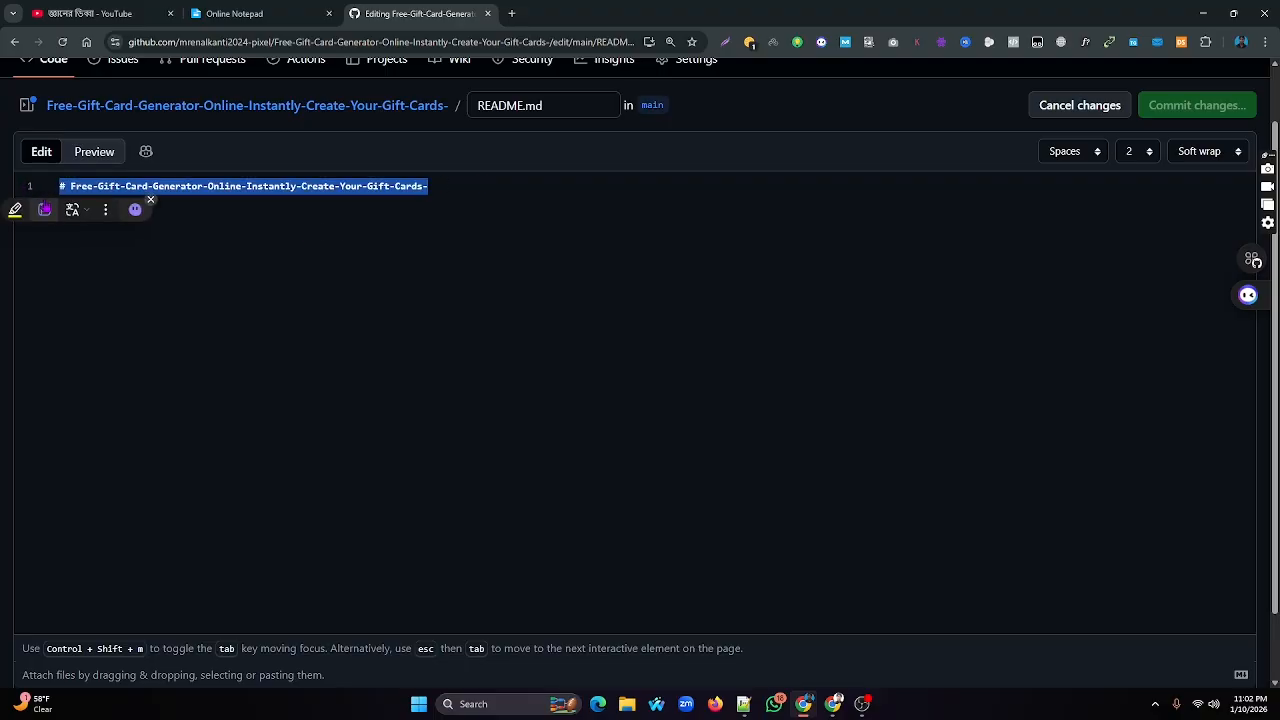
key("ctrl+v")
scroll(383, 356, "up", 1)
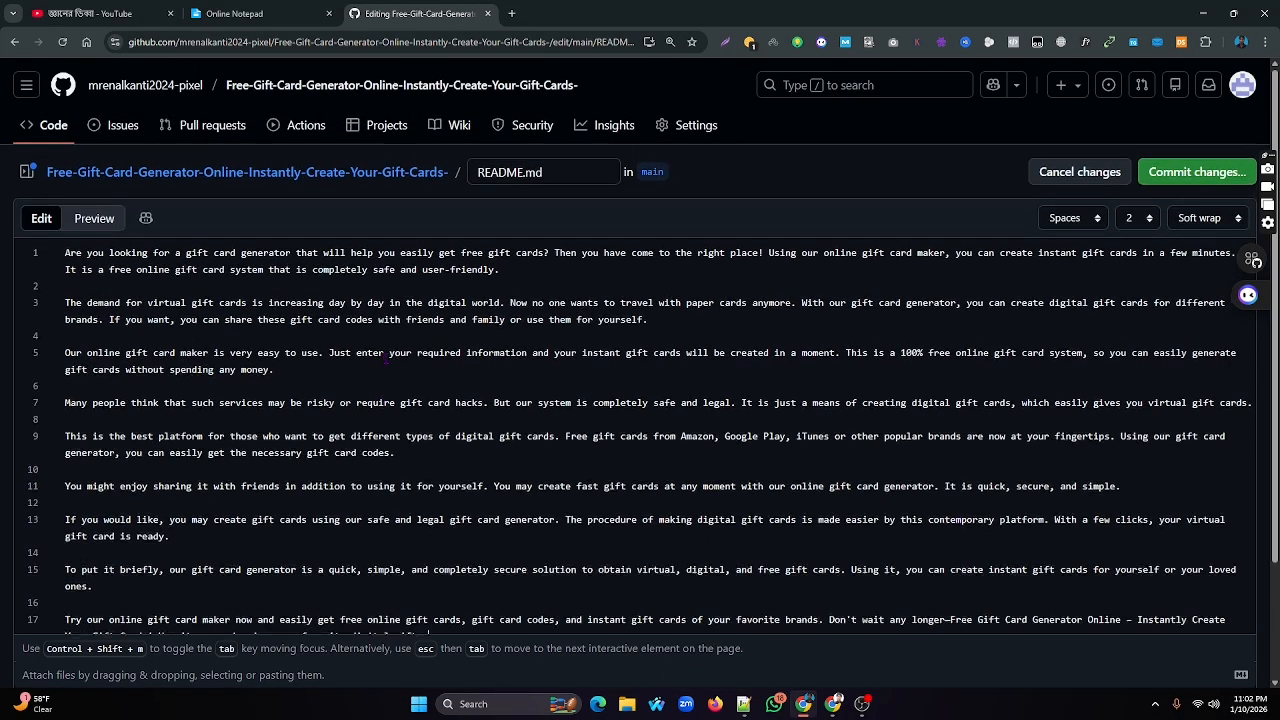
Open the buyvibenow.com website in a new browser tab
left_click(511, 13)
type("buy")
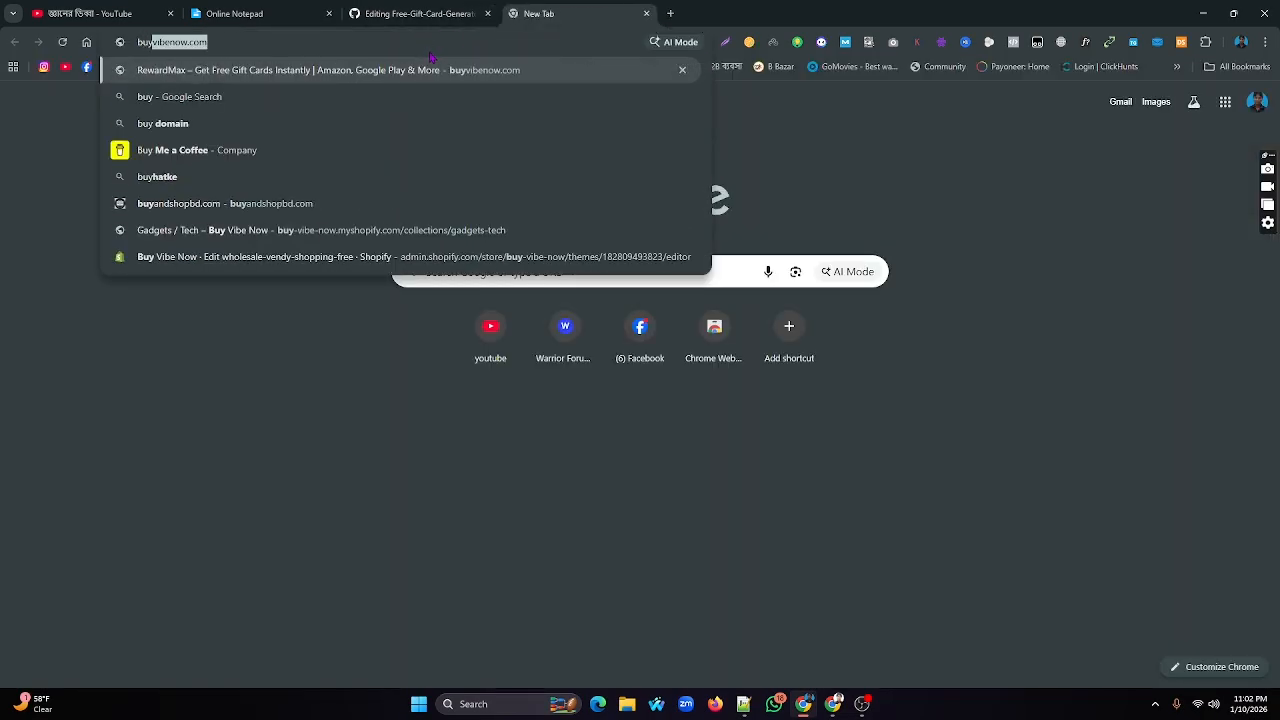
key("Return")
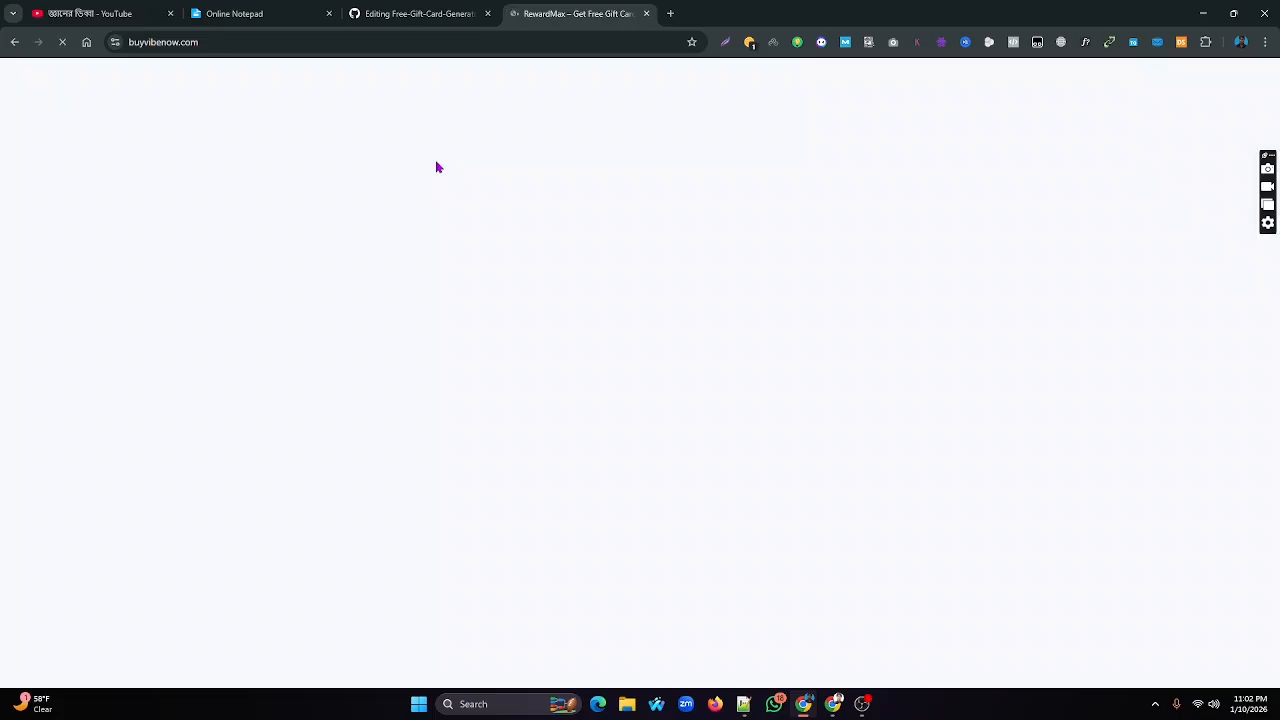
Return to the README editor and add the line "Click here to get your Gift Card" above the paragraph starting "The demand for virtual gift cards"
left_click(419, 11)
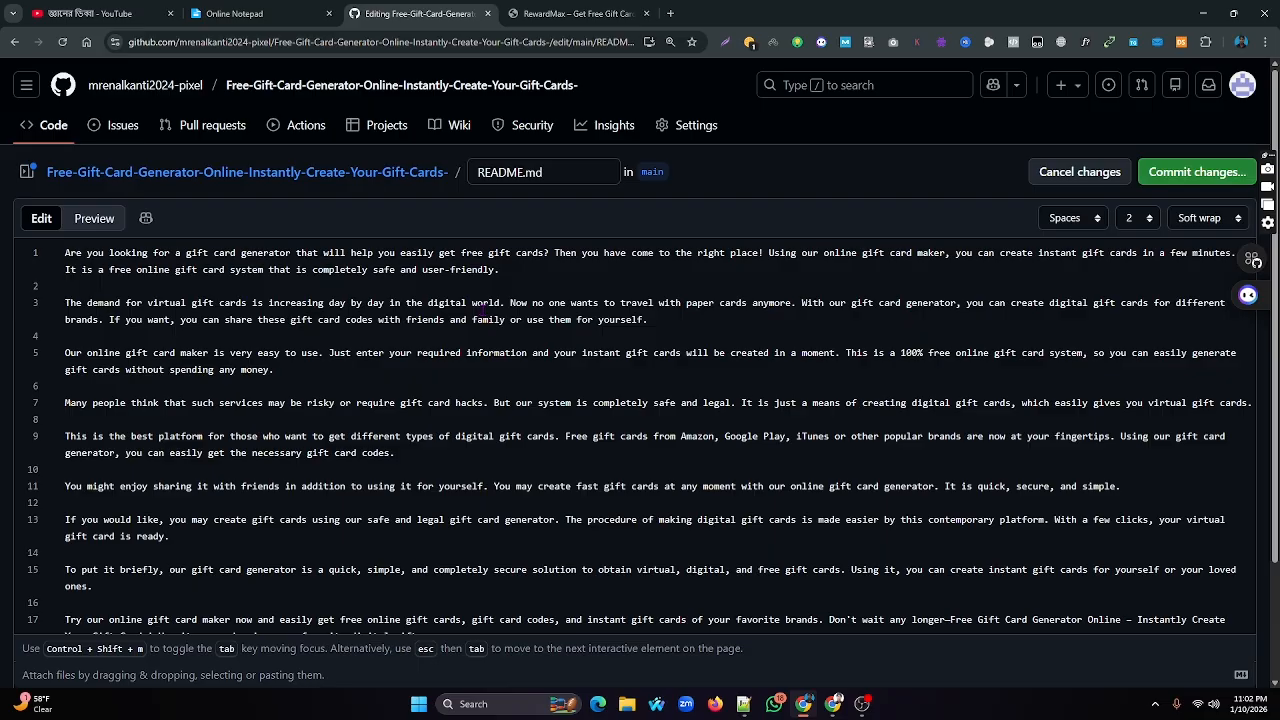
key("Return")
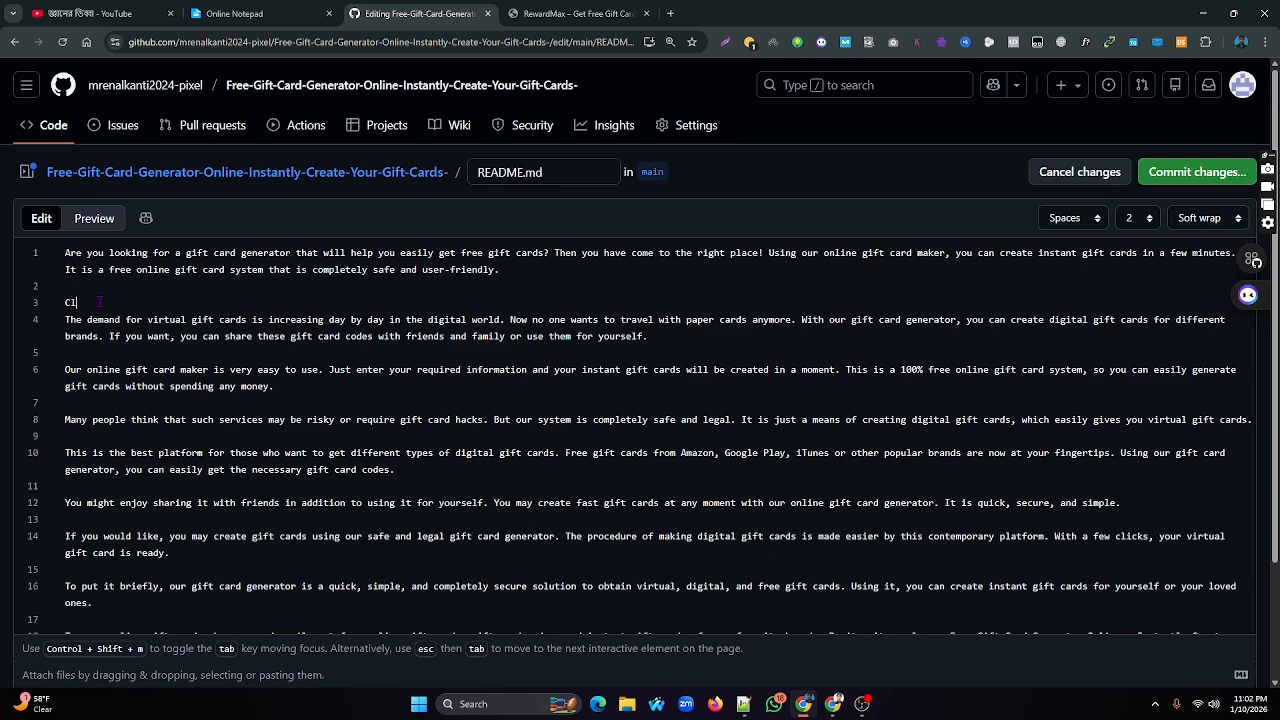
type("here")
type("to get your Gift Card")
left_click_drag(65, 302, 92, 302)
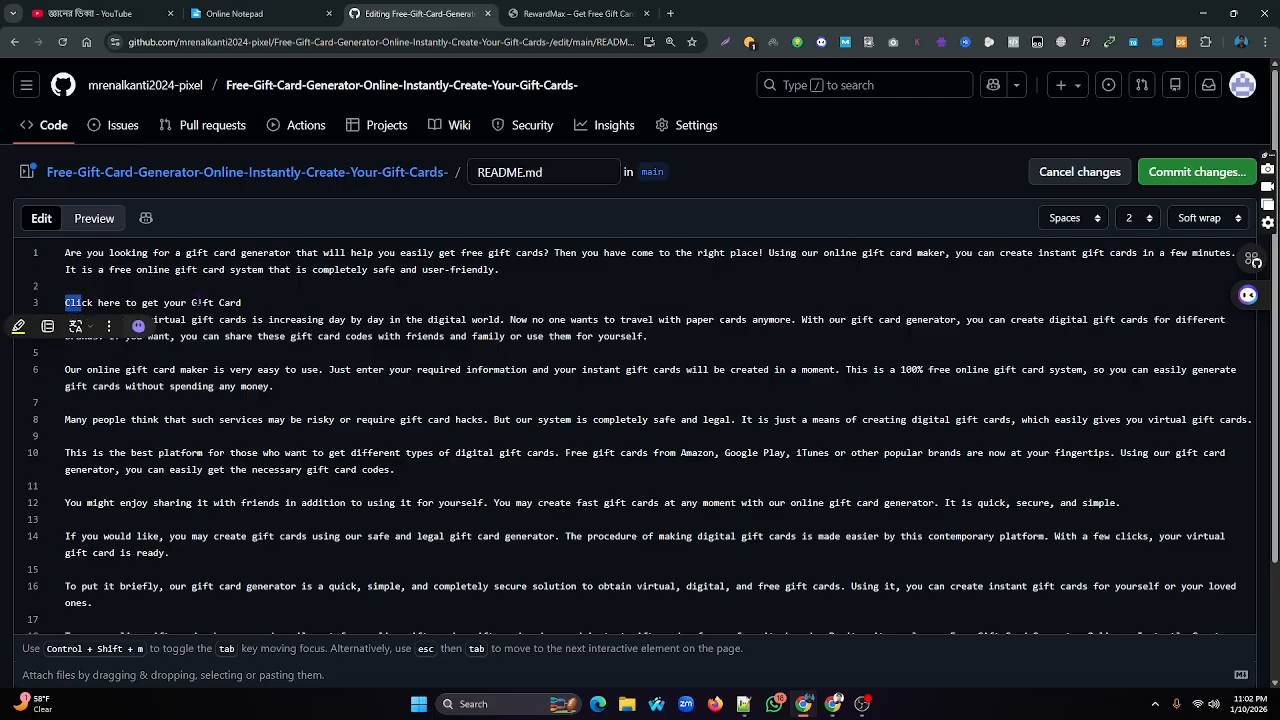
left_click(247, 302)
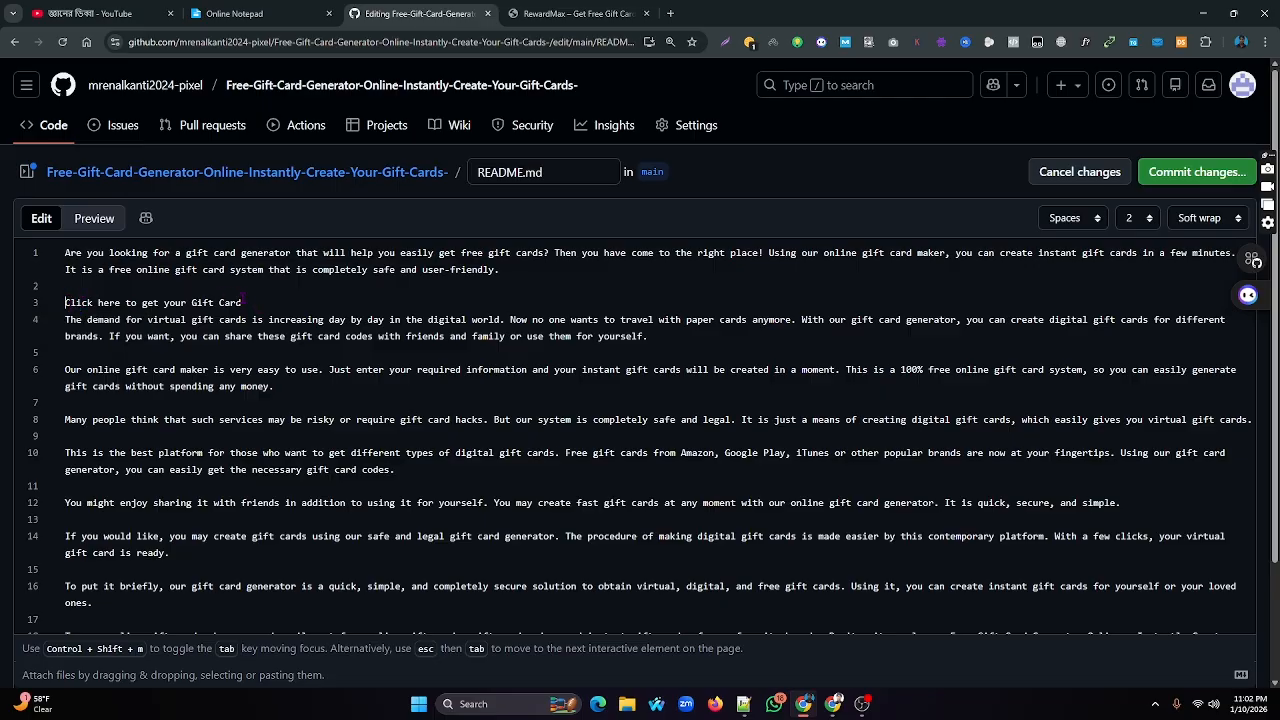
left_click_drag(243, 302, 64, 302)
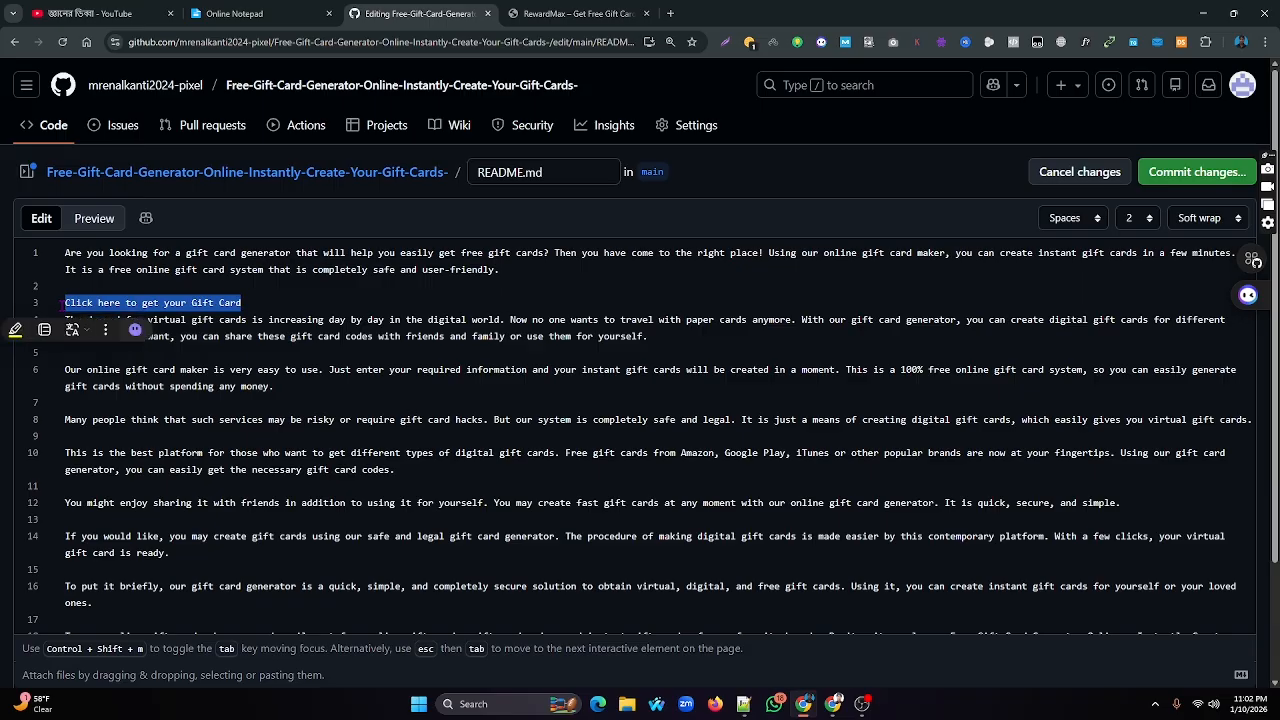
type("[")
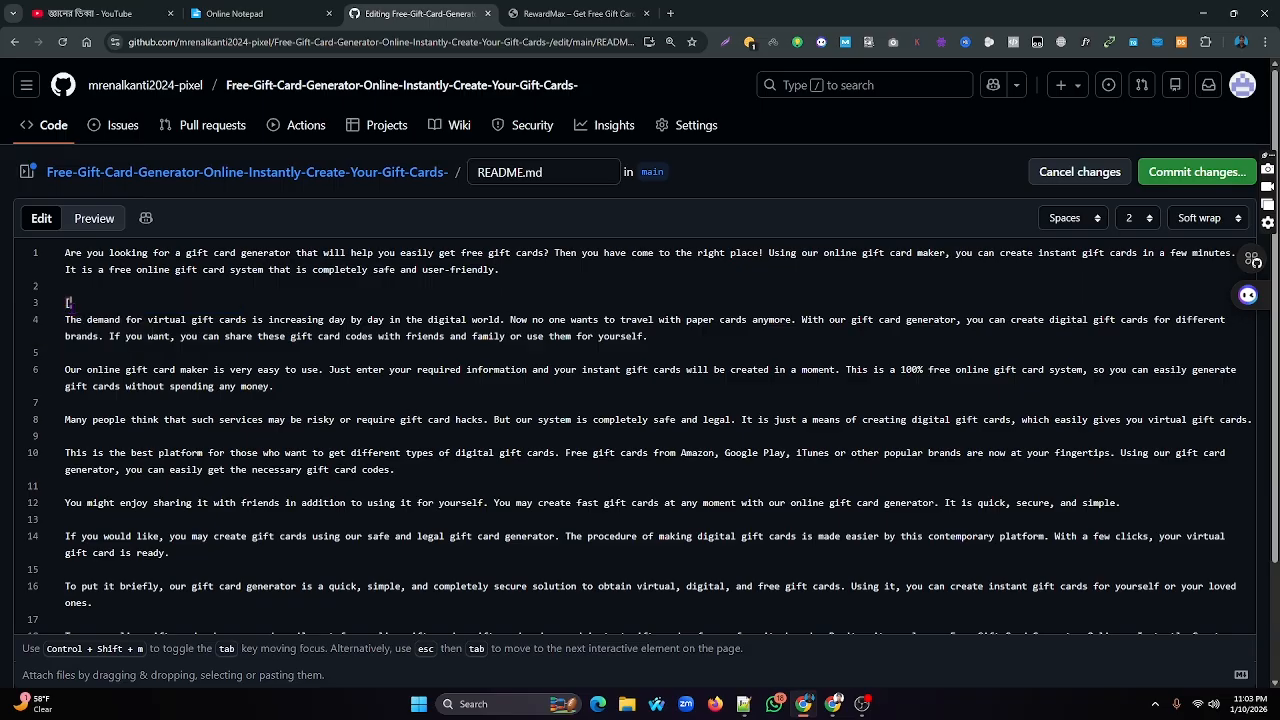
key("ctrl+z")
left_click(70, 302)
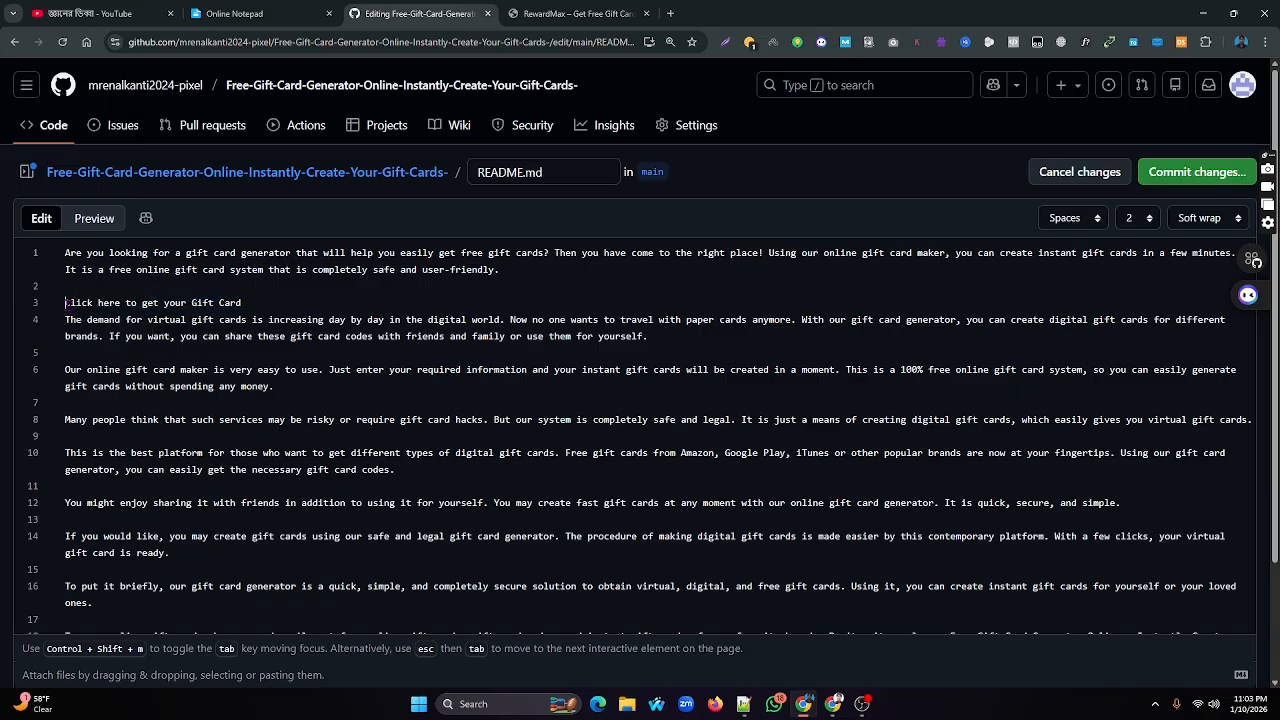
type("[")
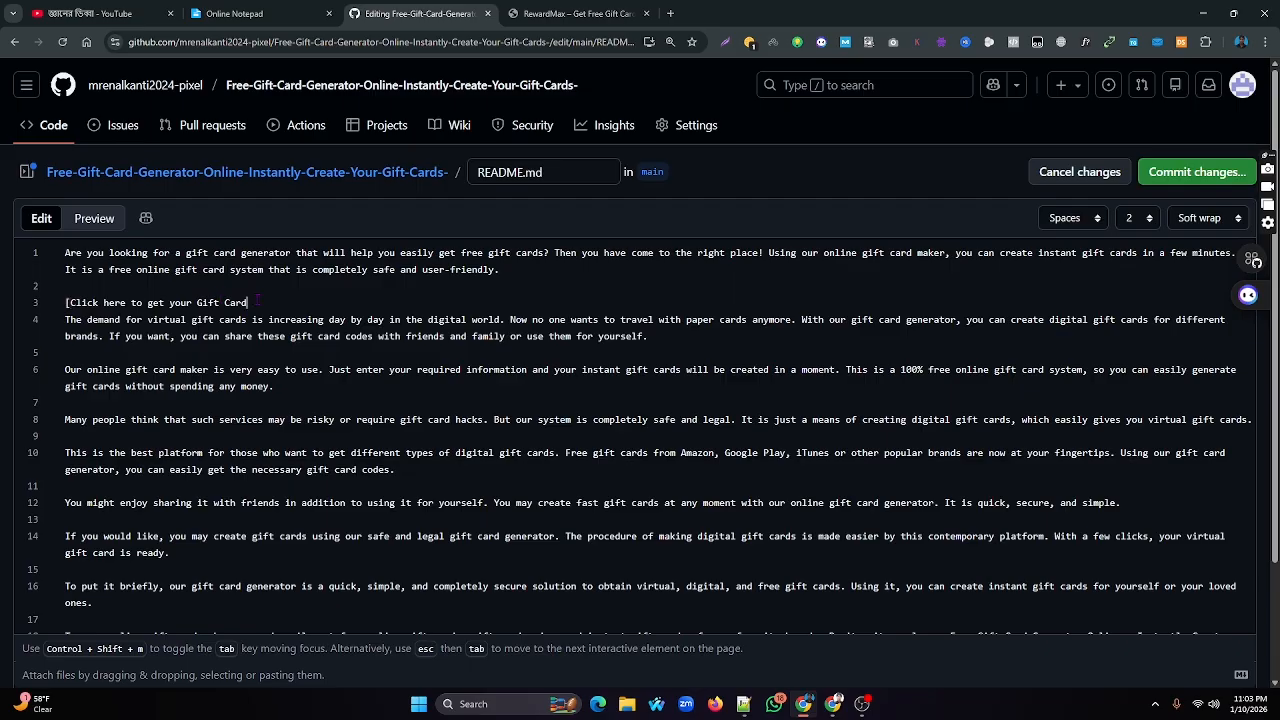
type("]")
type("()")
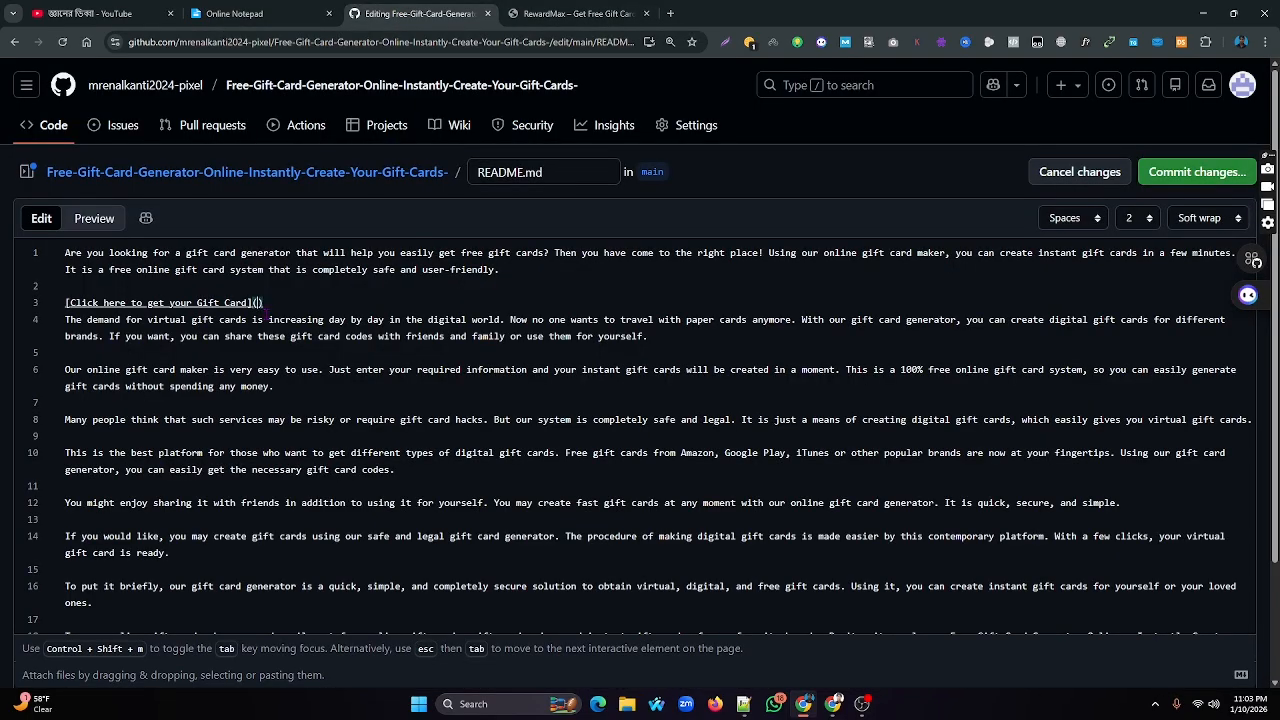
type("https://buyvibenow.com/")
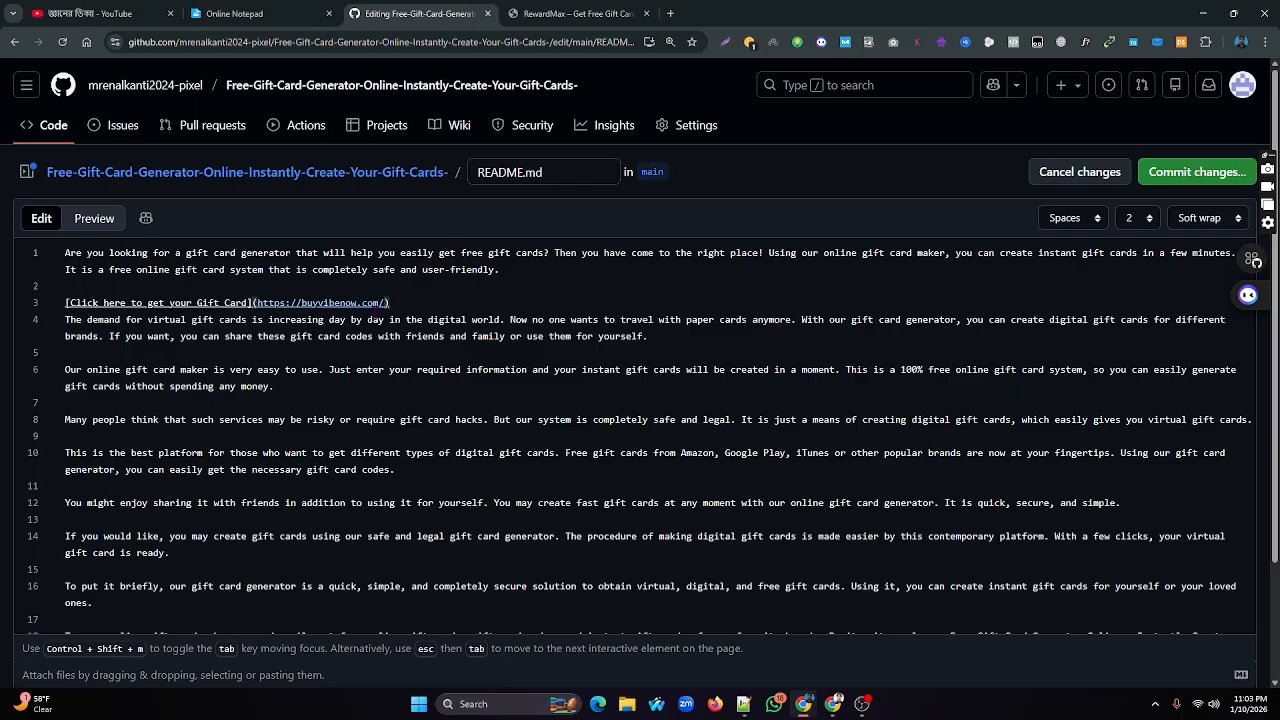
Copy the complete Markdown link line and paste a duplicate on a new line directly below it
key("shift+Left")
key("shift+Left")
key("shift+Left")
key("shift+Left")
key("shift+Left")
key("shift+Left")
key("shift+Left")
key("shift+Left")
key("shift+Left")
key("shift+Left")
key("shift+Left")
key("shift+Left")
key("shift+Left")
key("shift+Left")
key("shift+Left")
key("shift+Left")
key("shift+Left")
key("shift+Left")
key("shift+Left")
key("shift+Left")
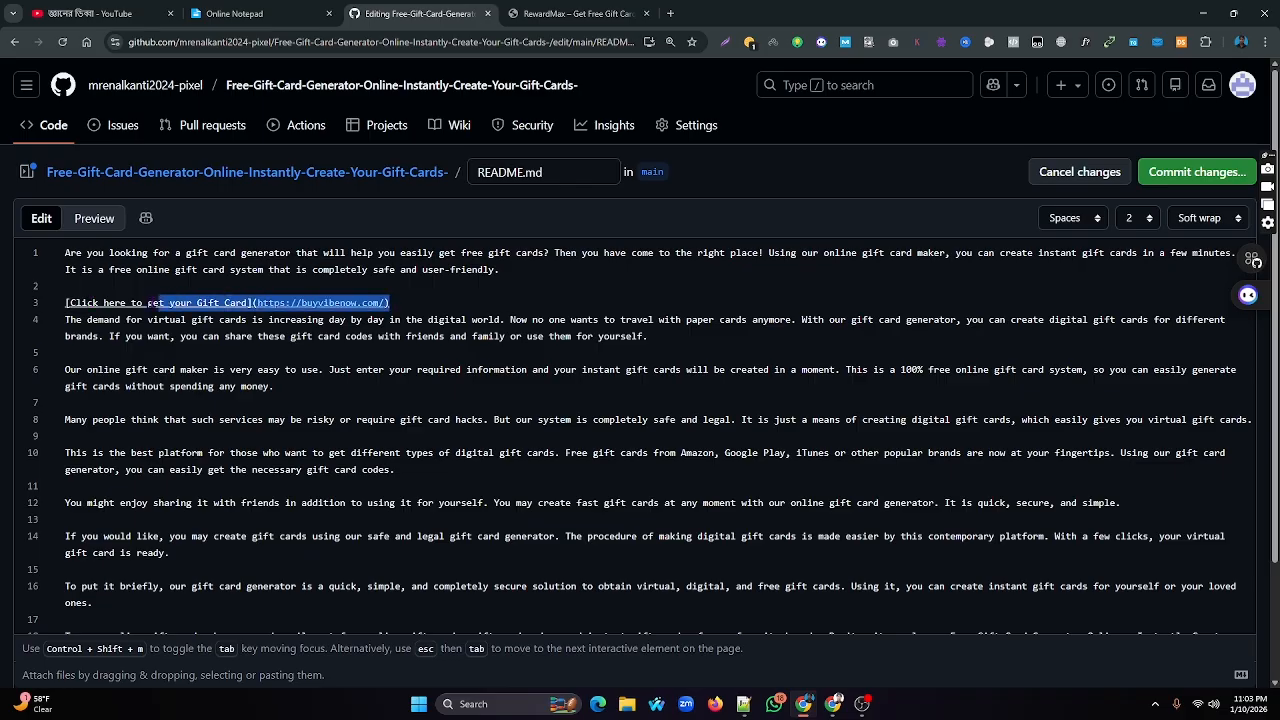
left_click_drag(80, 302, 66, 302)
key("ctrl+c")
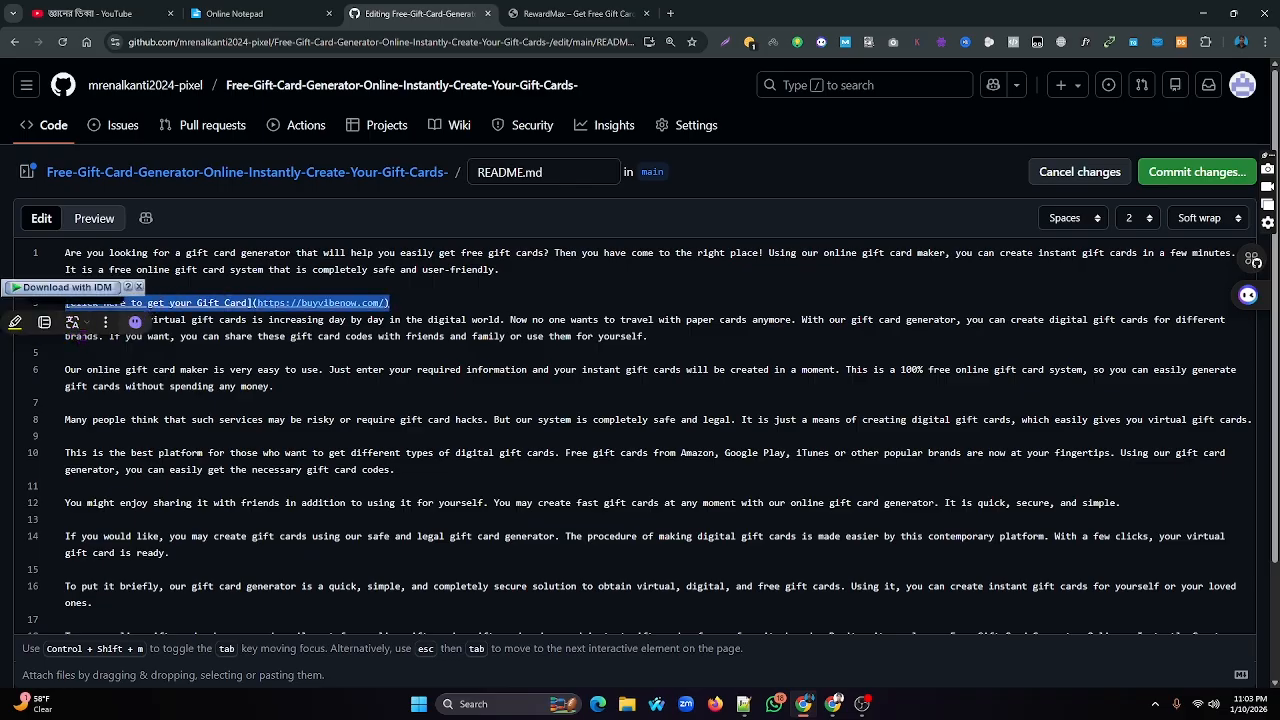
left_click(437, 306)
key("Return")
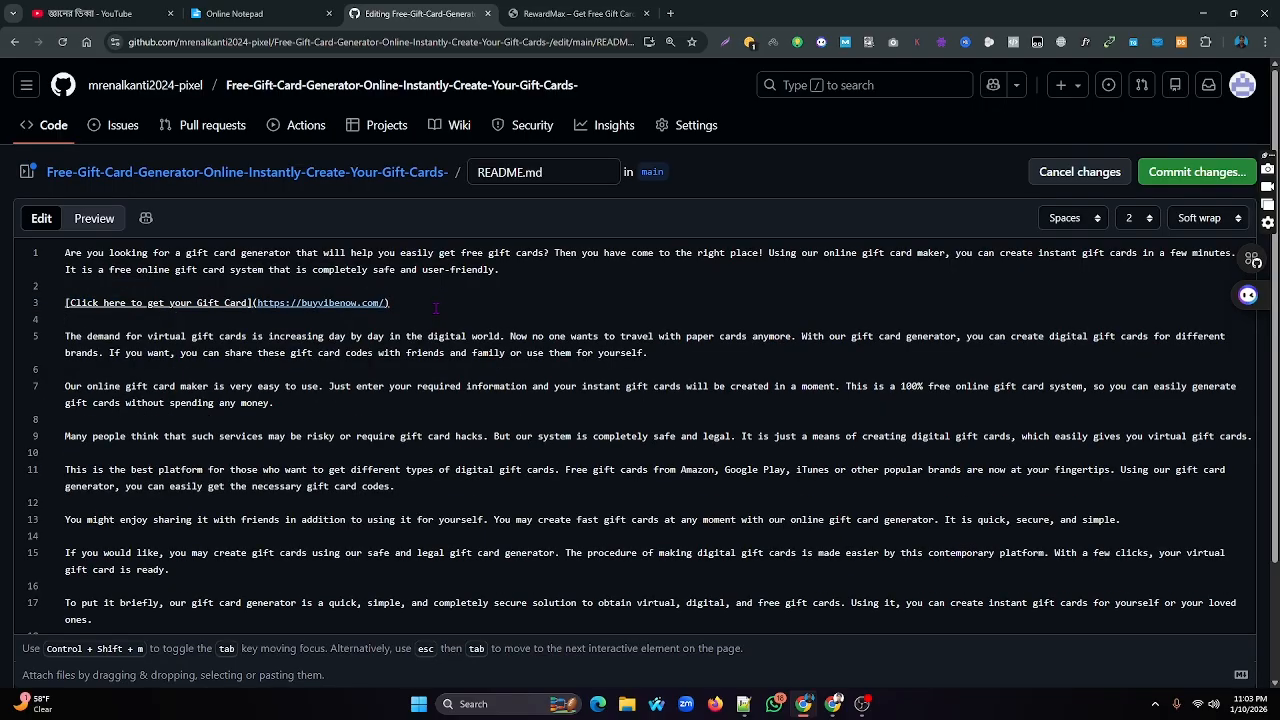
key("ctrl+v")
Paste the gift card link on two consecutive lines above the final paragraph starting "Try our online gift card maker now"
scroll(100, 490, "down", 2)
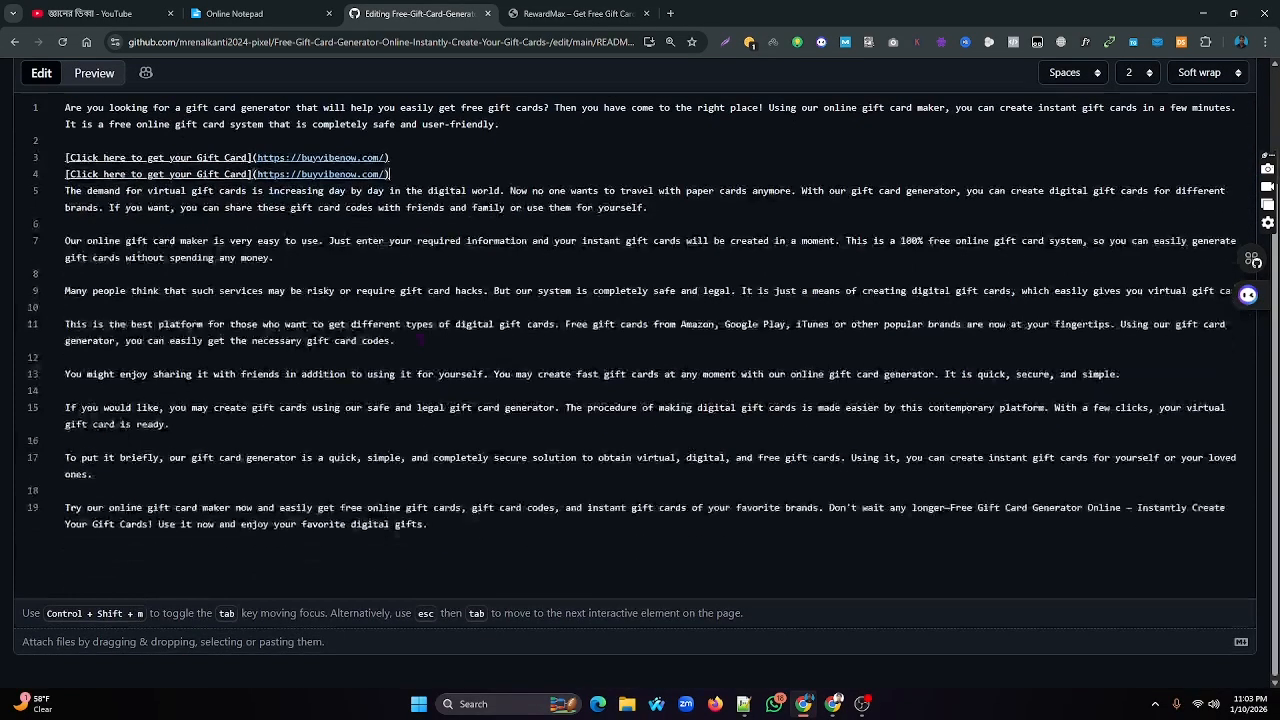
left_click(100, 490)
key("ctrl+v")
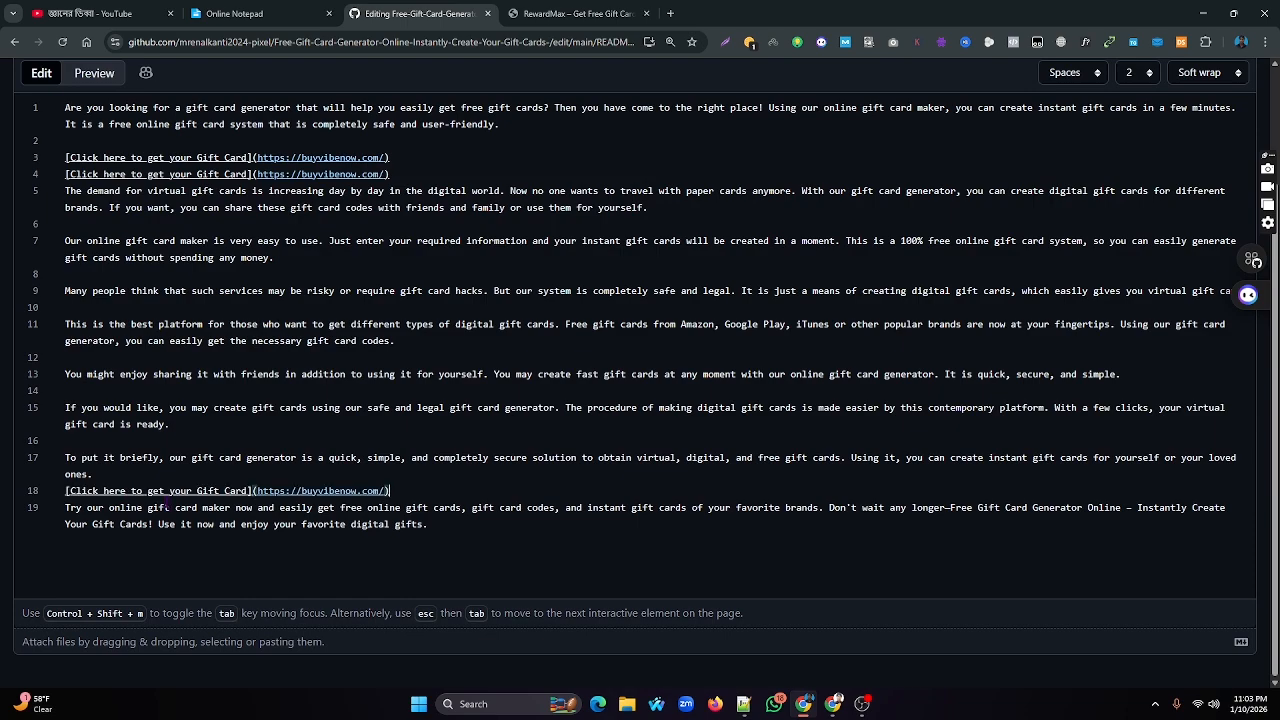
key("Return")
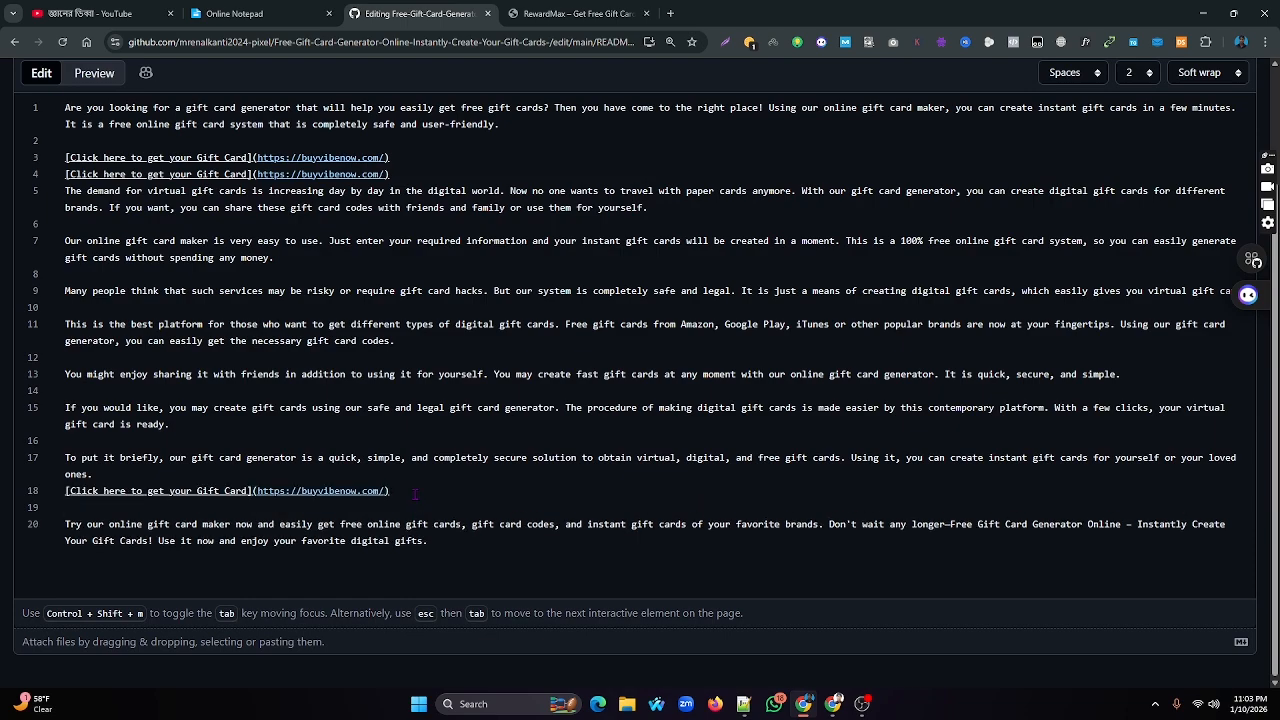
key("ctrl+v")
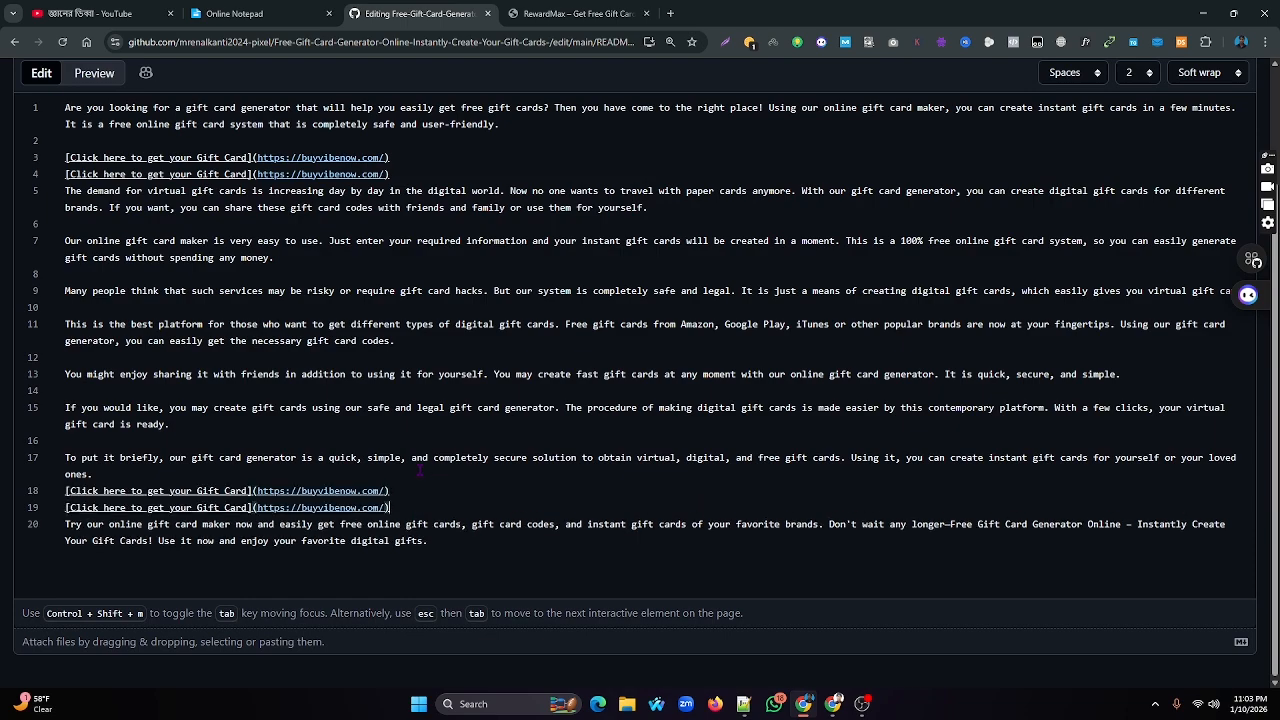
Commit the README changes directly to the main branch with the message "Update README.md"
scroll(373, 487, "up", 2)
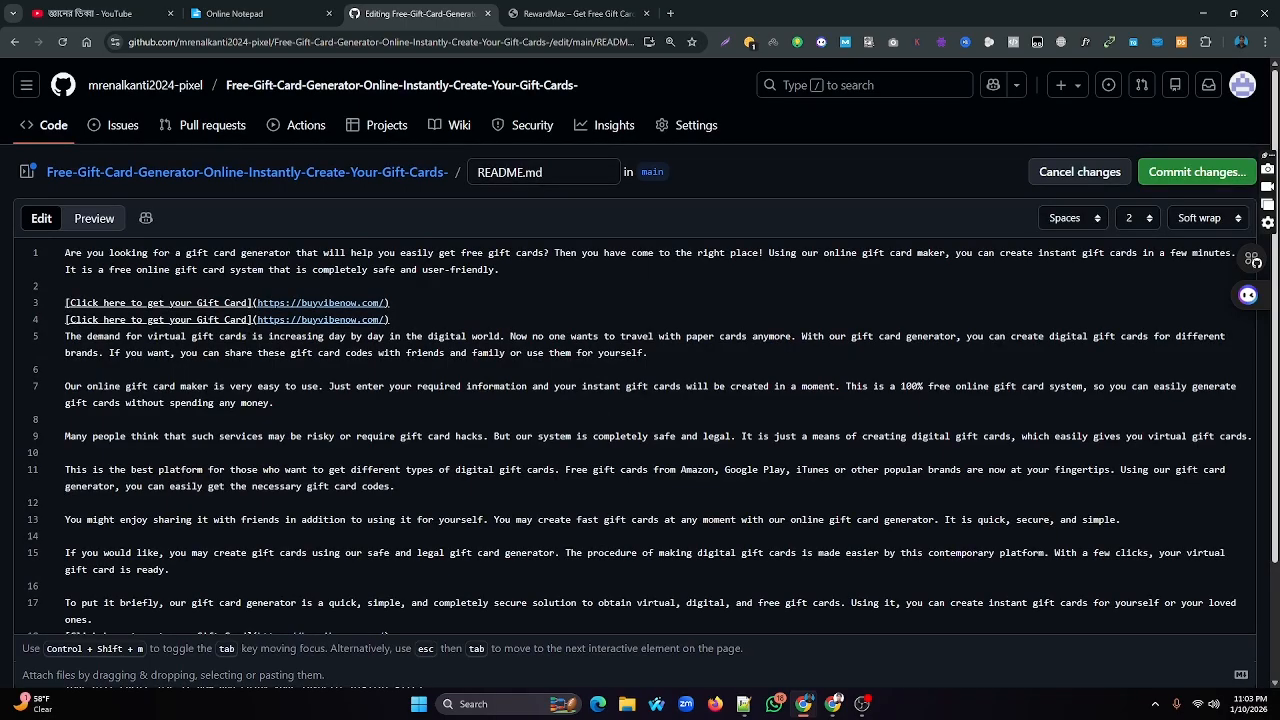
left_click(1195, 174)
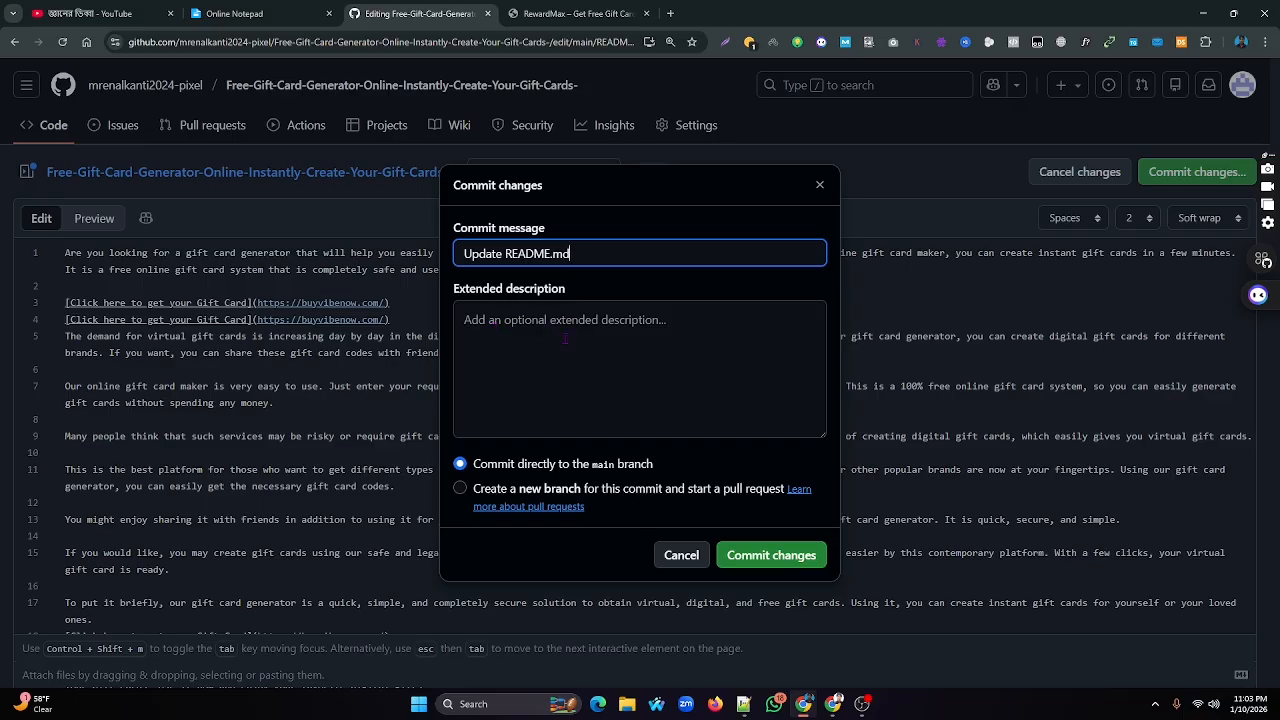
left_click(779, 566)
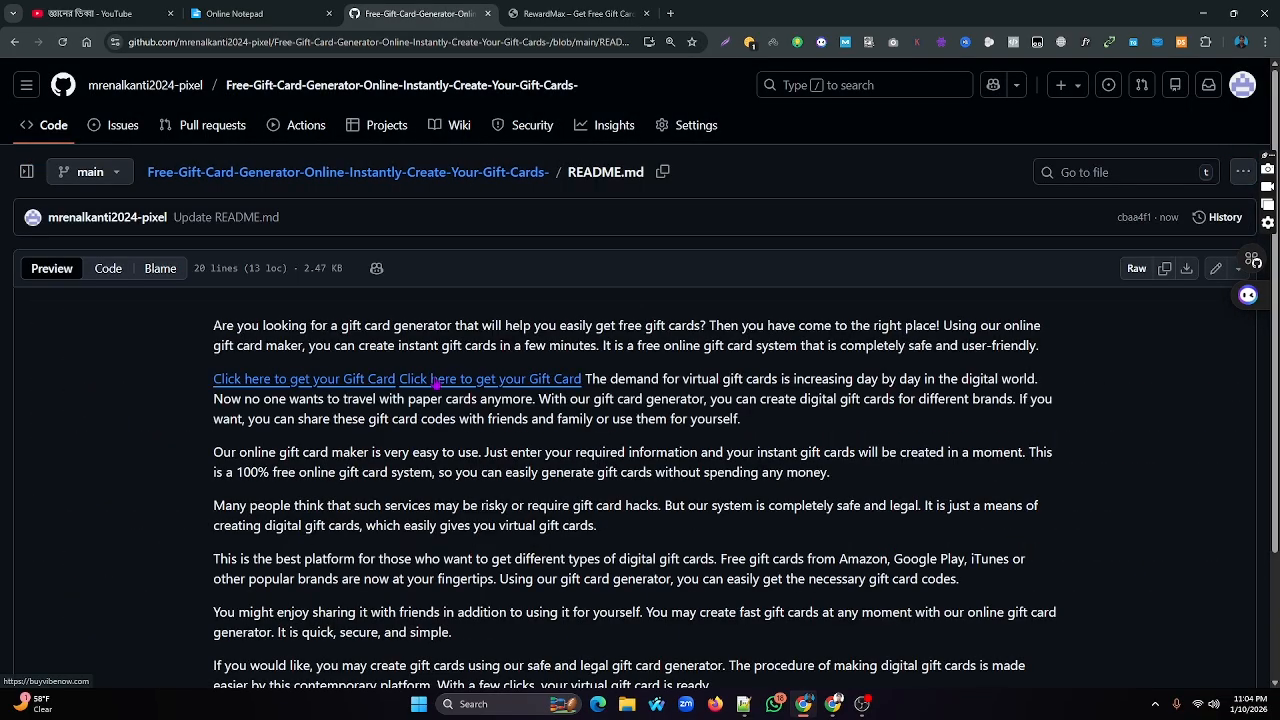
Review the rendered README with its links, and open the repository's main page in a new browser tab
scroll(427, 383, "down", 3)
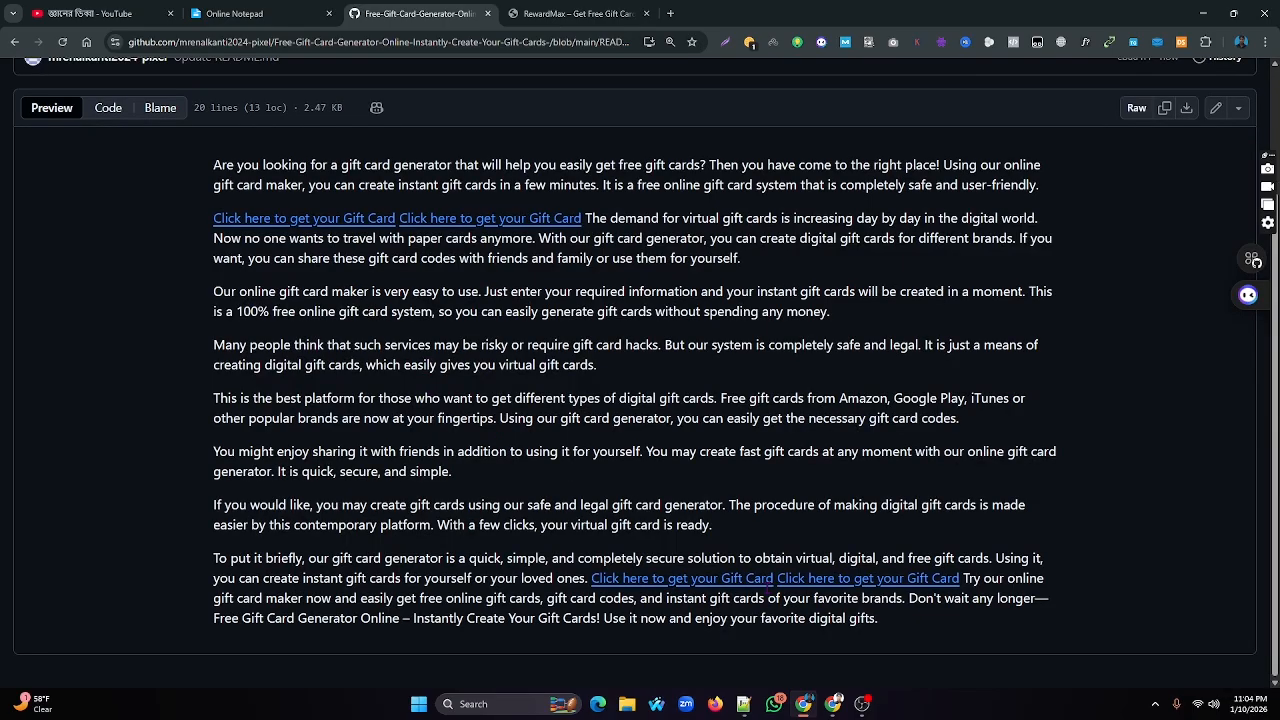
scroll(786, 580, "up", 3)
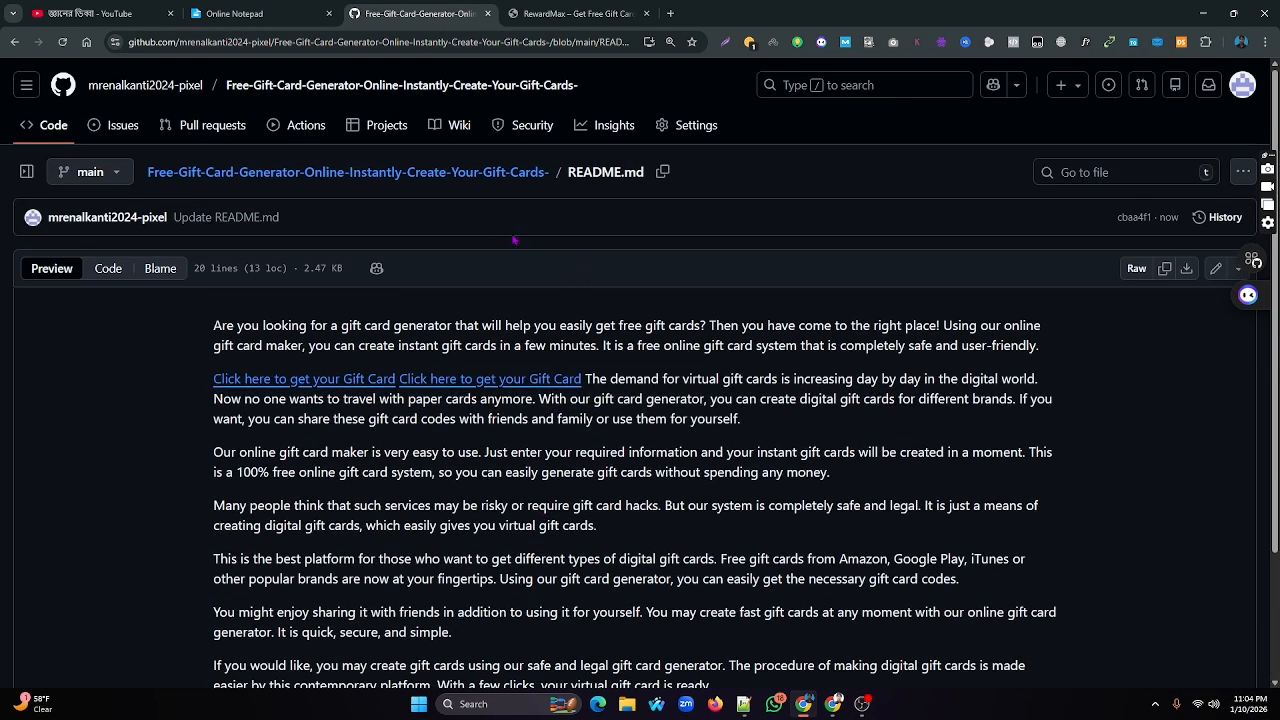
right_click(305, 178)
left_click(371, 190)
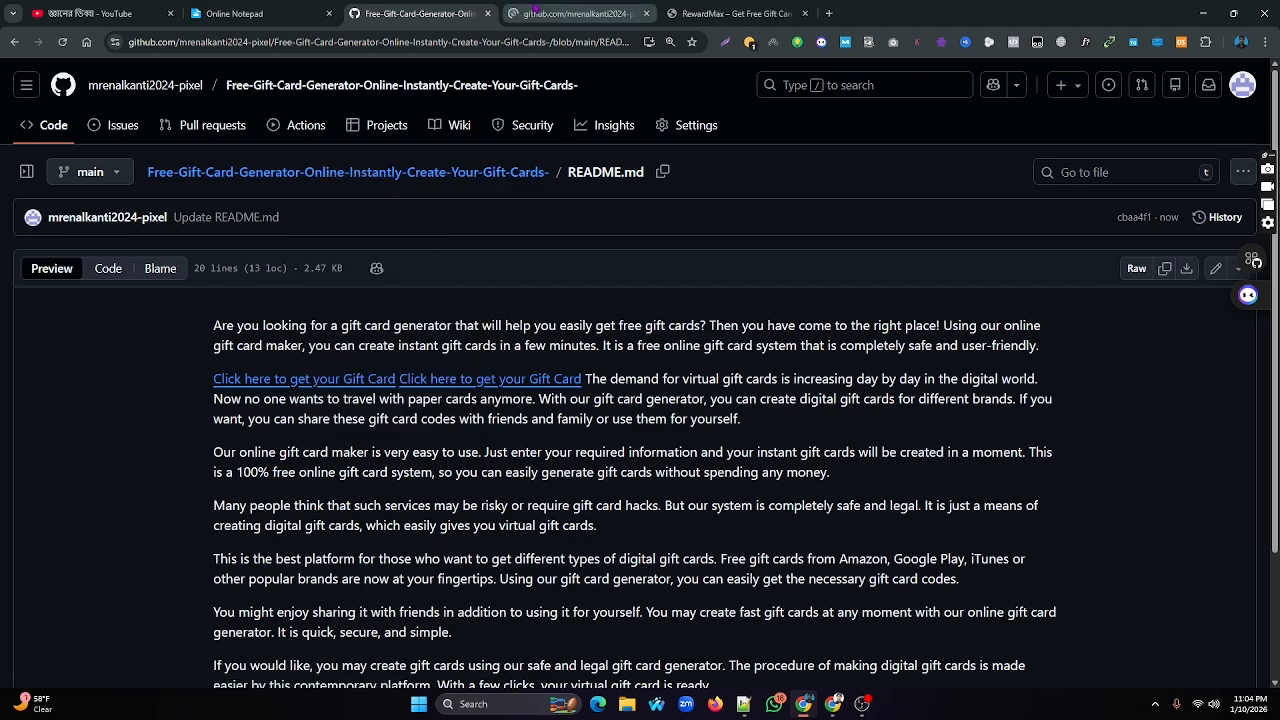
left_click(535, 12)
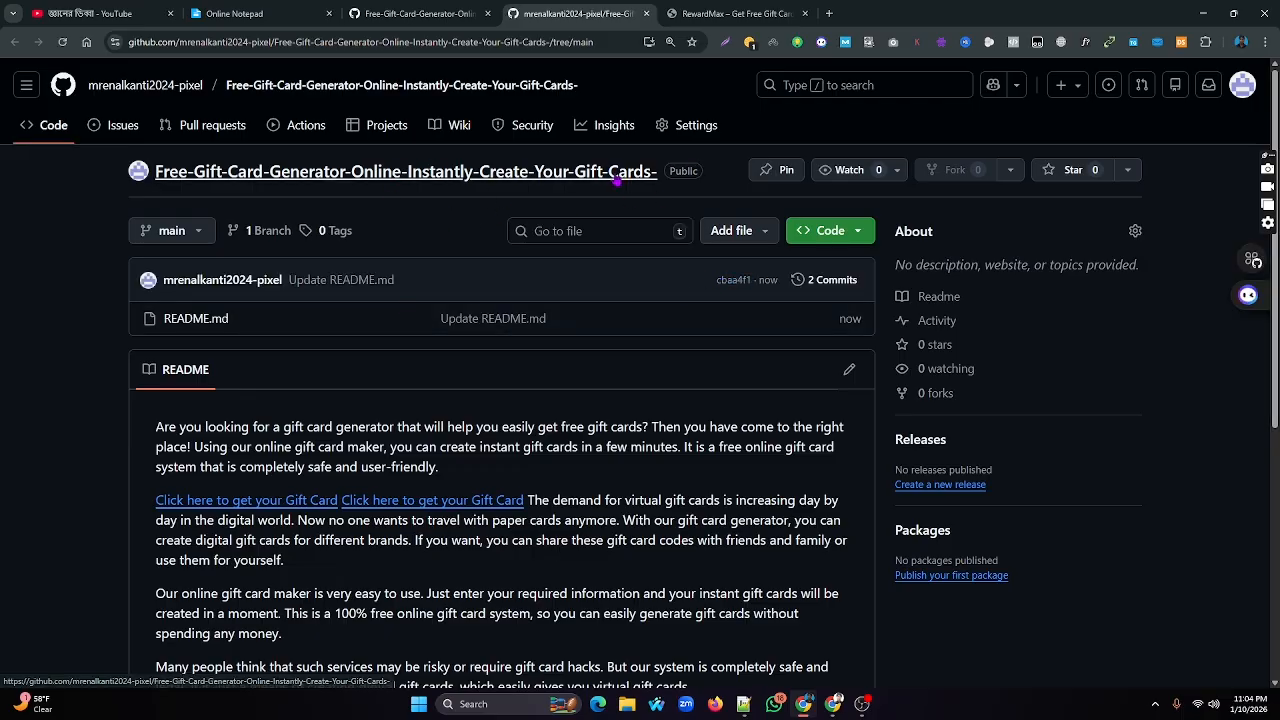
Open the repository's main page without the branch path and copy its full URL
left_click(542, 182)
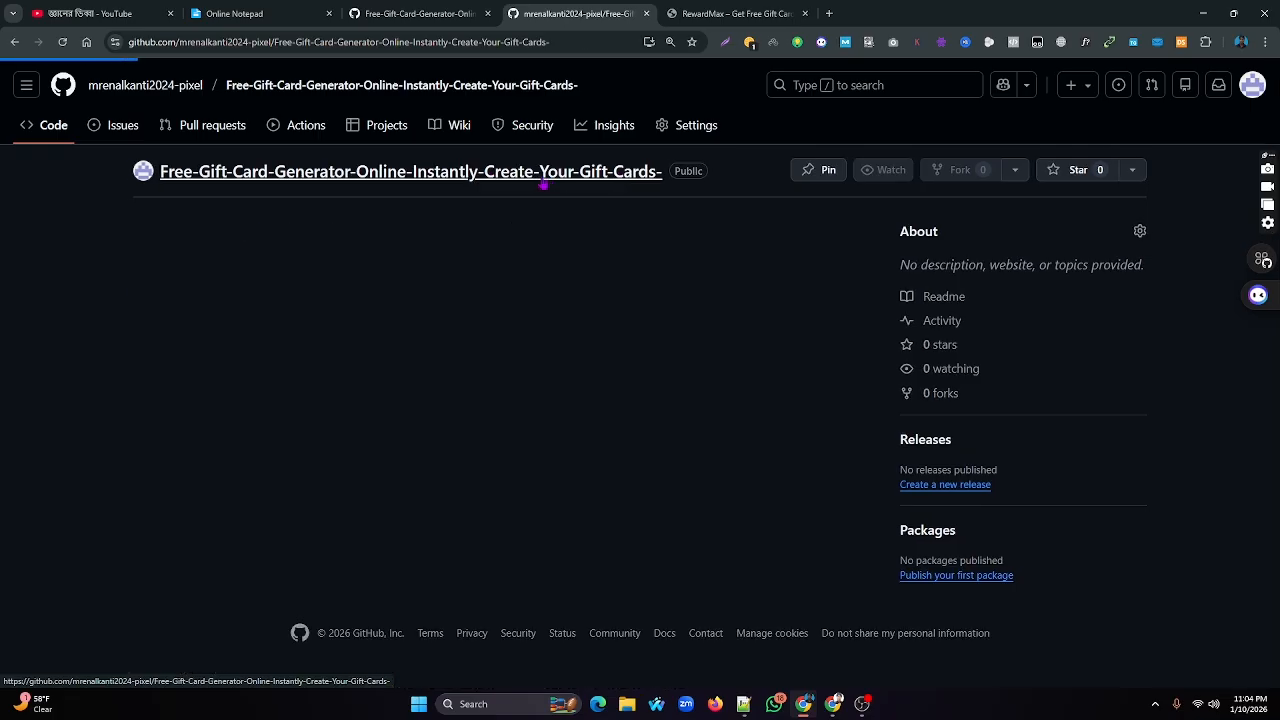
left_click(560, 42)
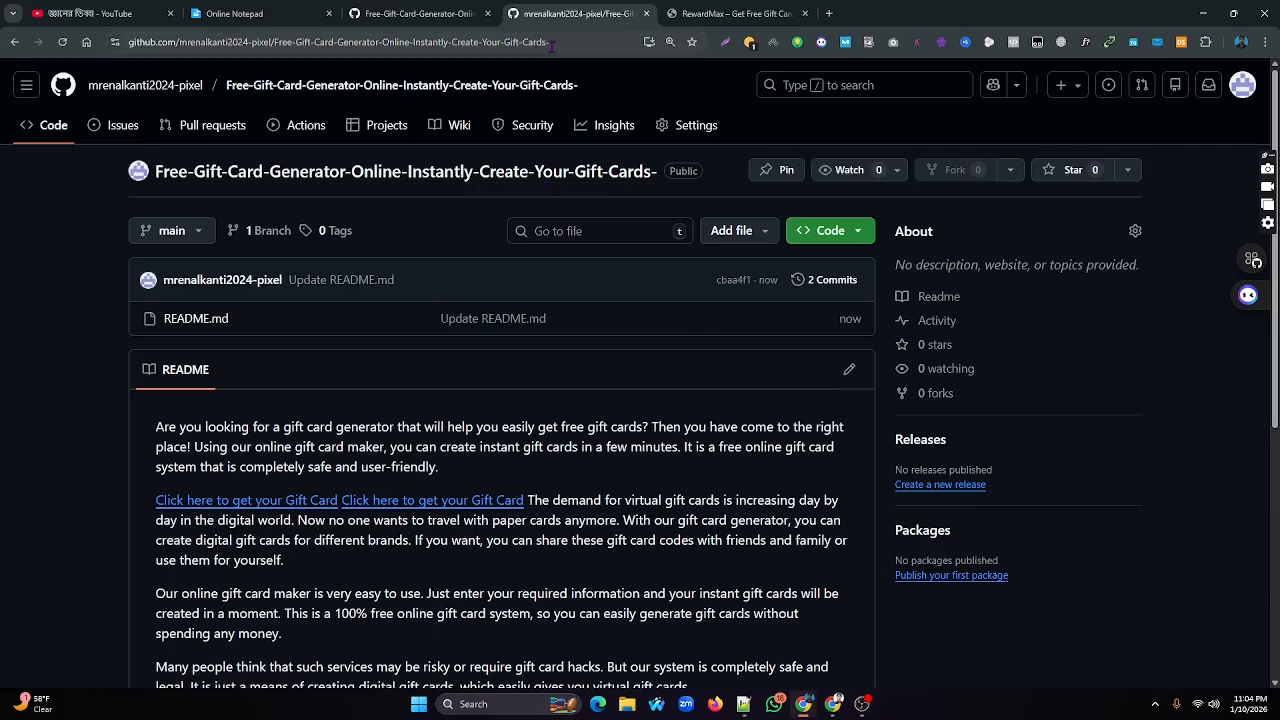
right_click(573, 48)
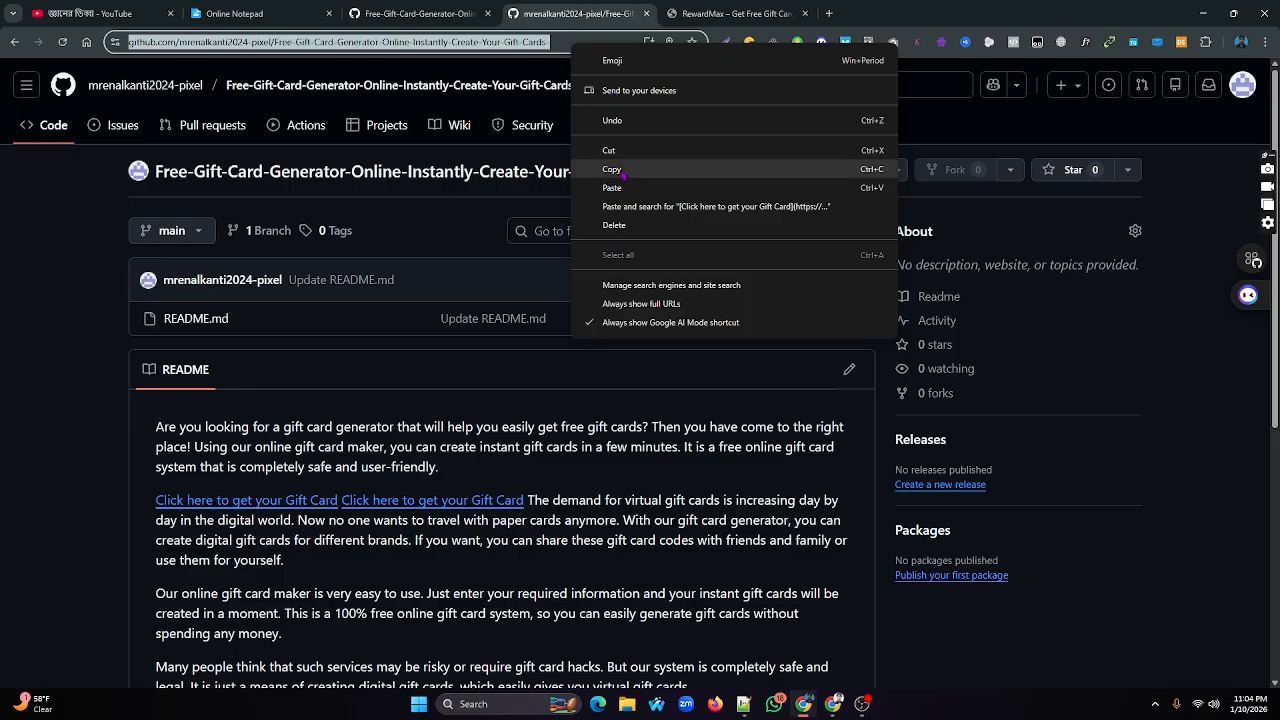
left_click(620, 170)
In Notepad++, paste the GitHub repository URL into "new 9" below the Medium link, leaving one blank line between them, and return to the browser
left_click(743, 704)
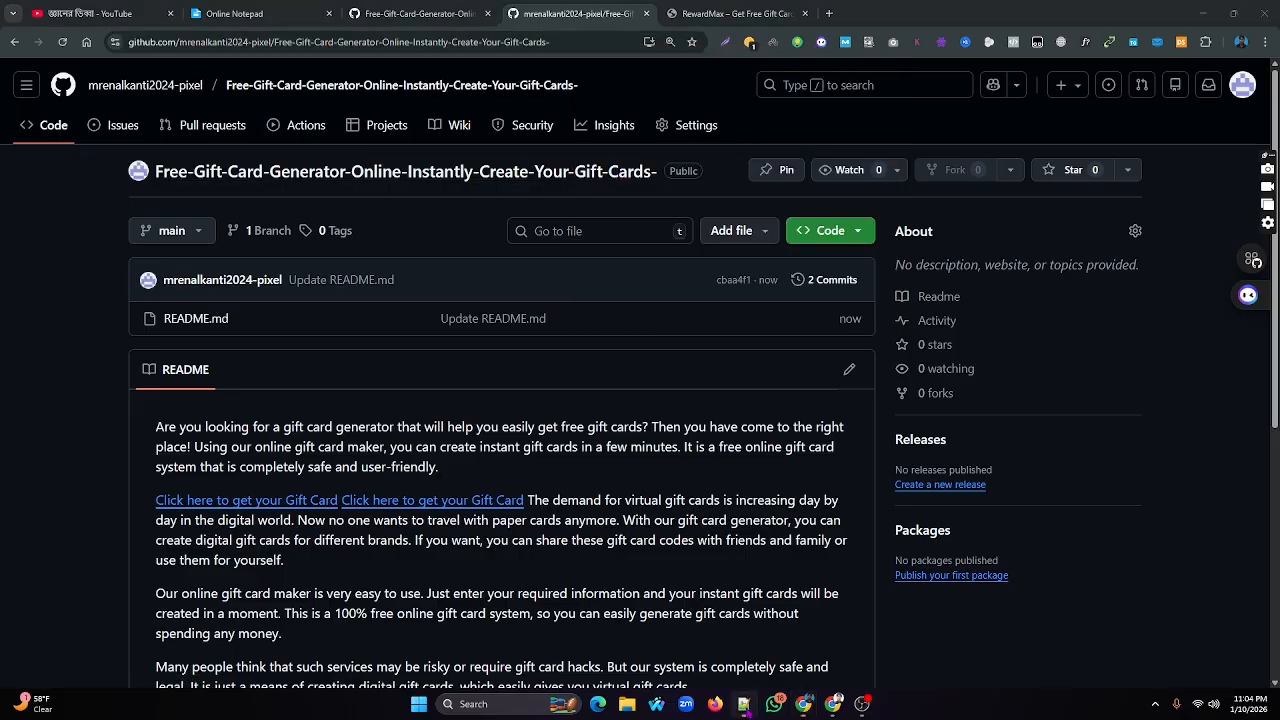
left_click(1030, 55)
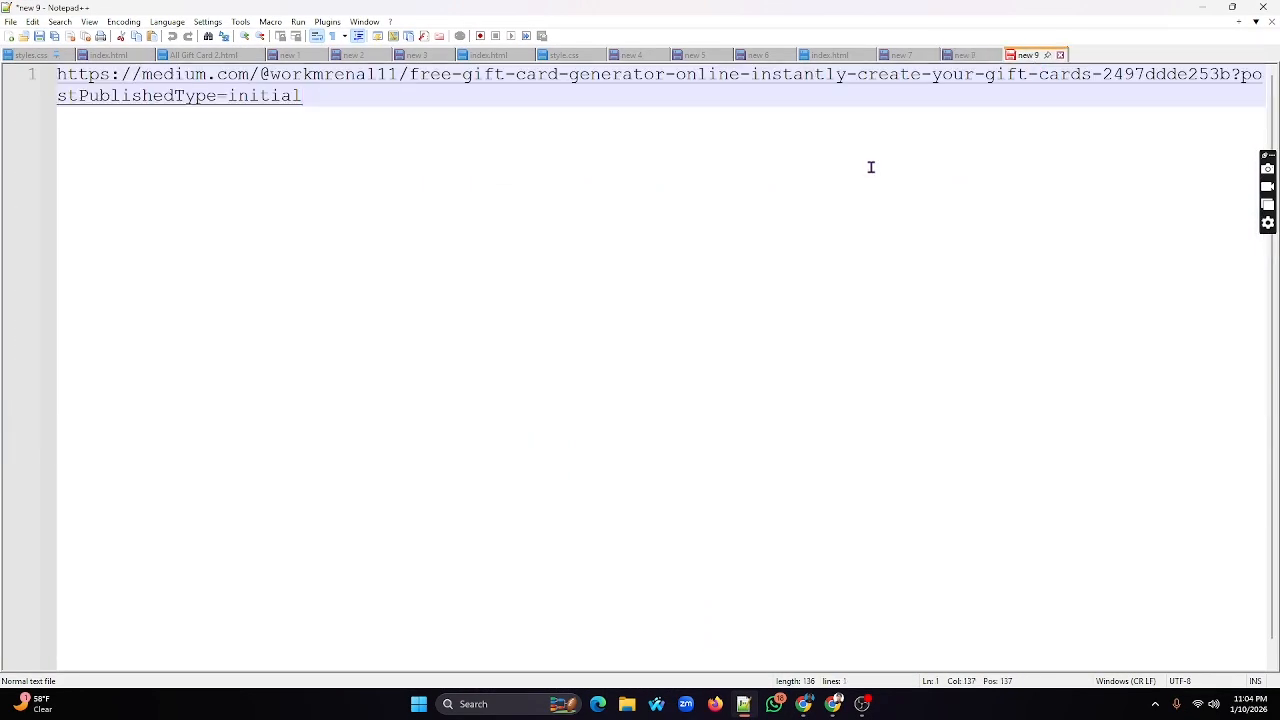
key("Return")
key("Return")
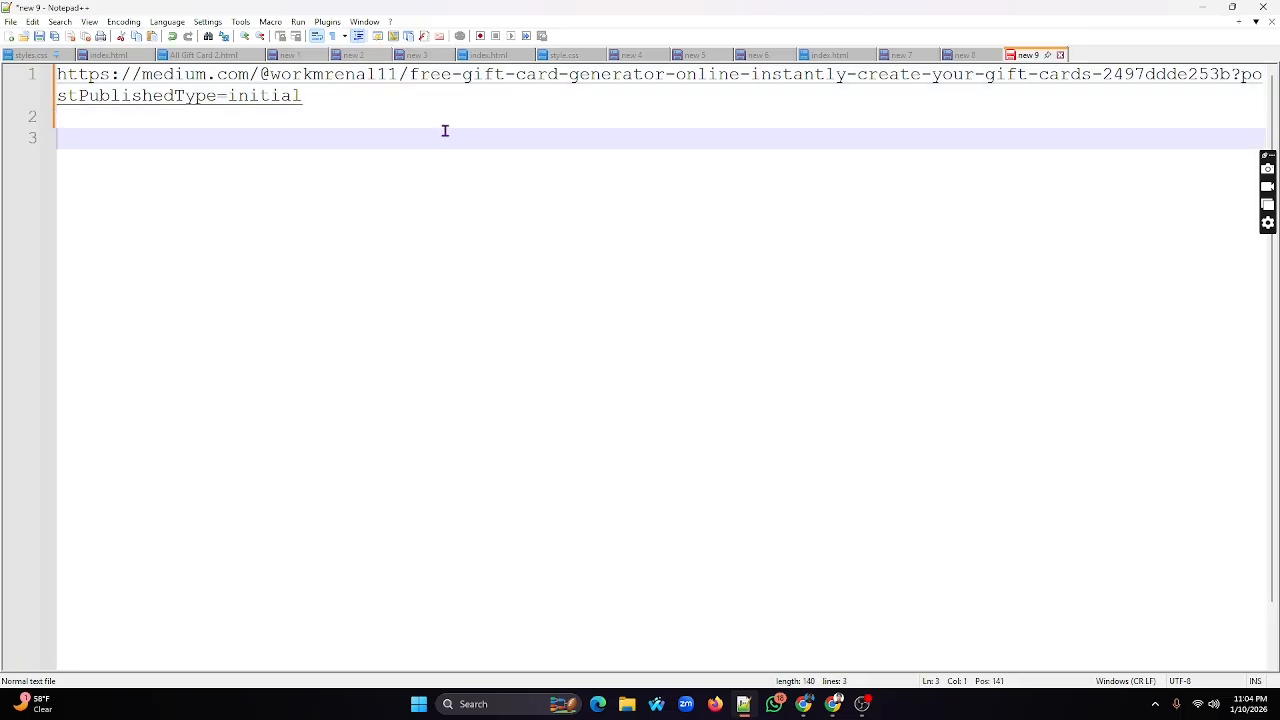
key("ctrl+v")
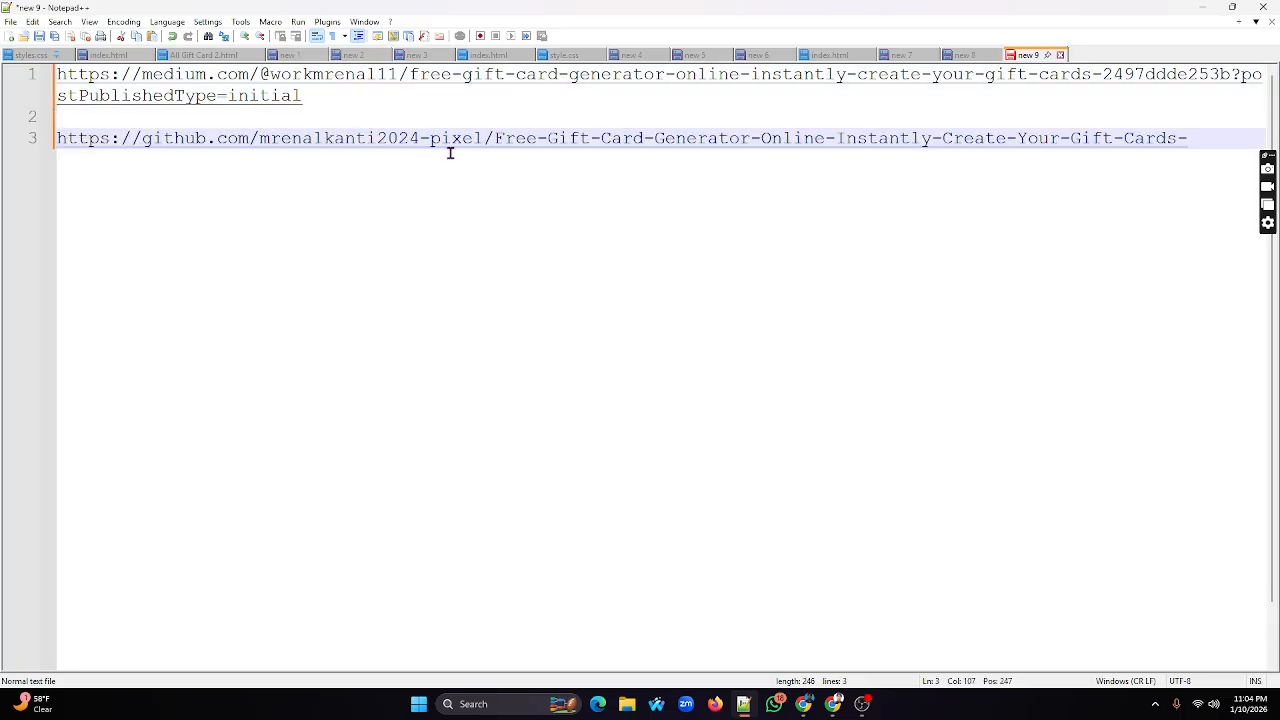
left_click(1202, 8)
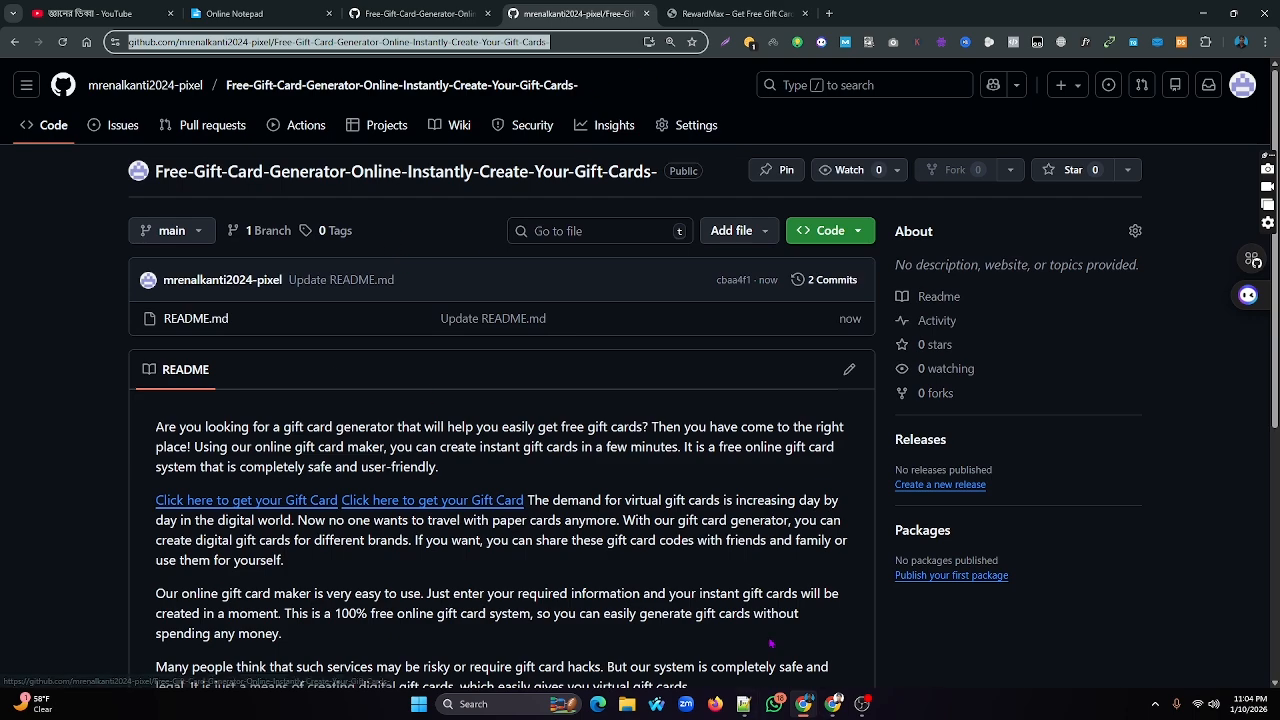
left_click(743, 705)
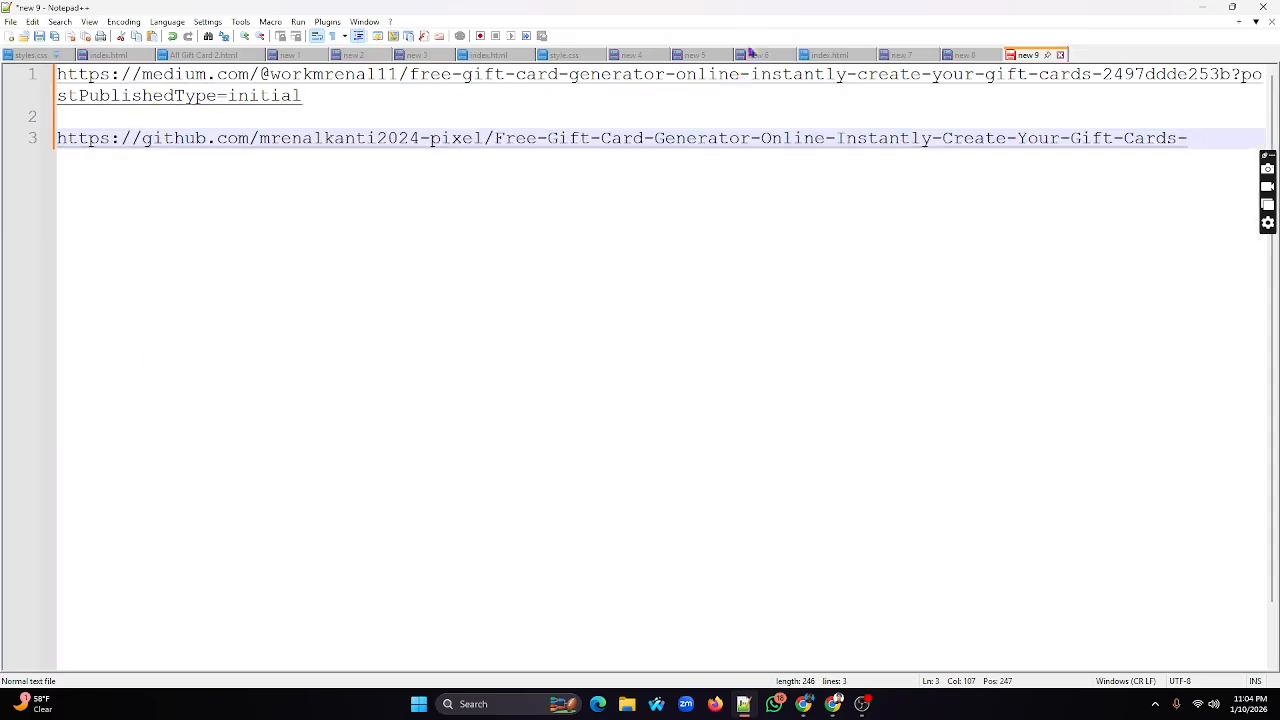
left_click(1207, 9)
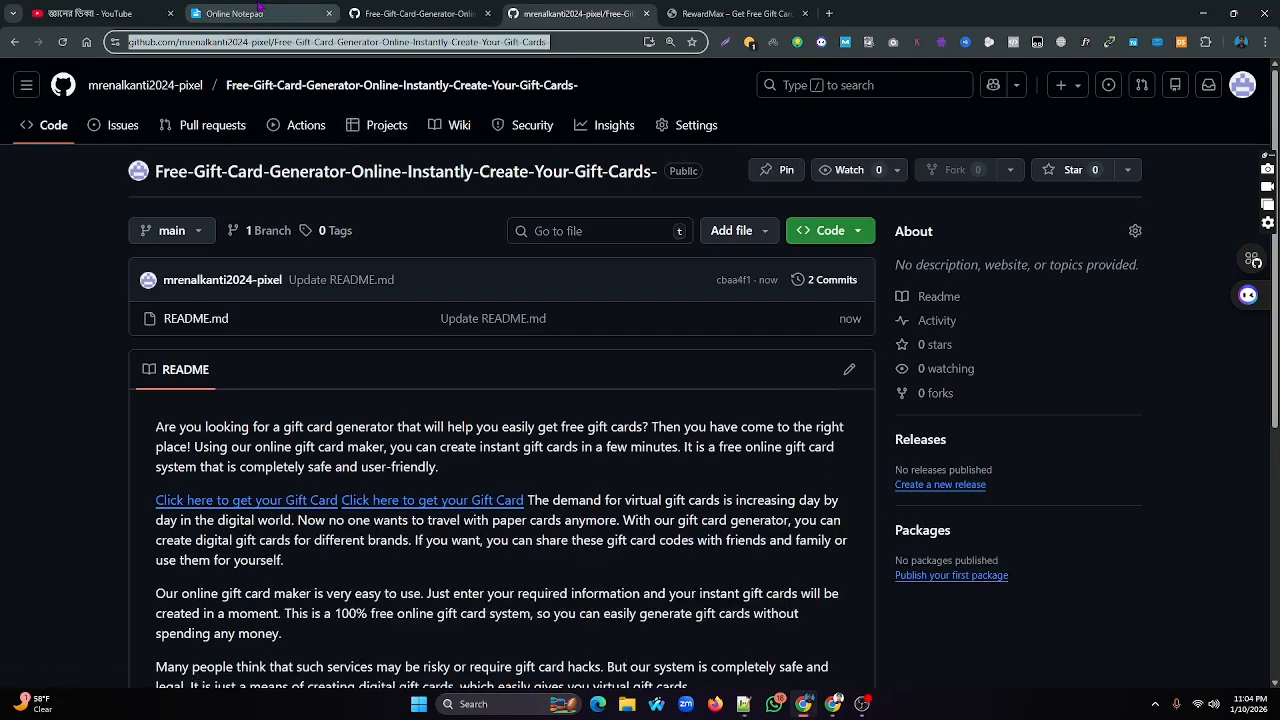
Review the Medium Communities & Forums list in Online Notepad and copy the entry "imgur"
left_click(234, 13)
left_click(729, 169)
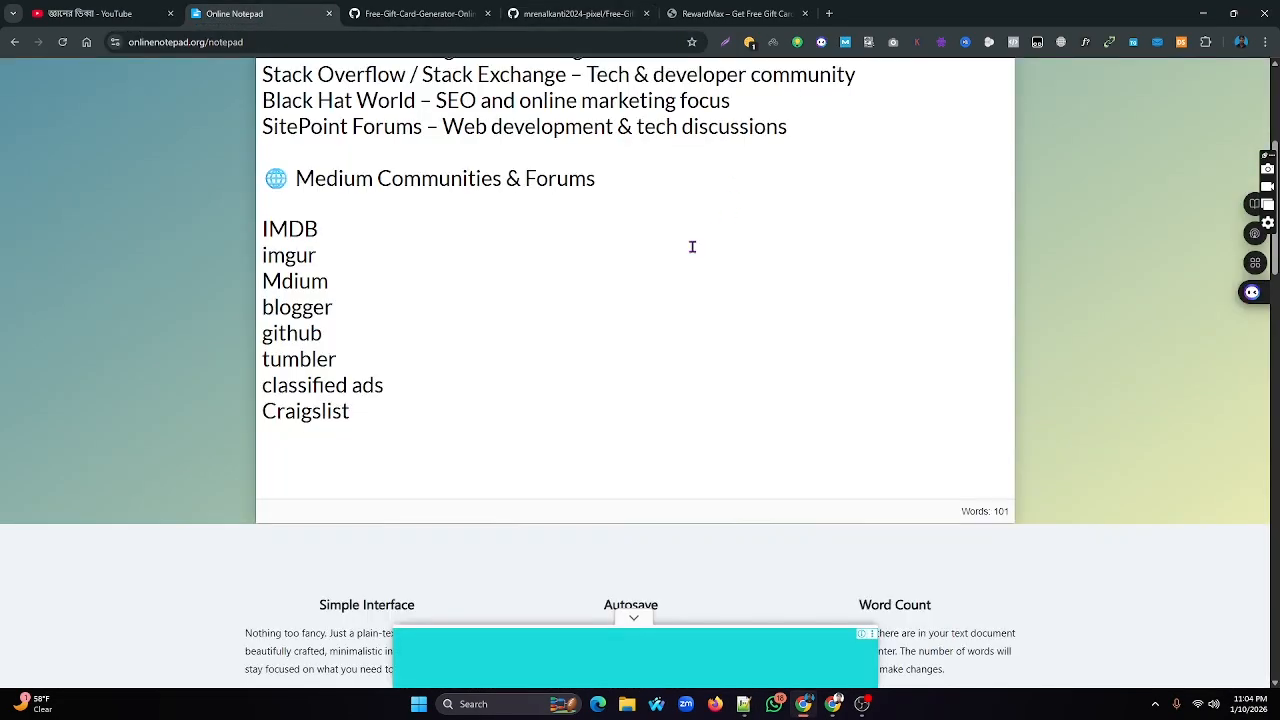
left_click_drag(318, 229, 304, 229)
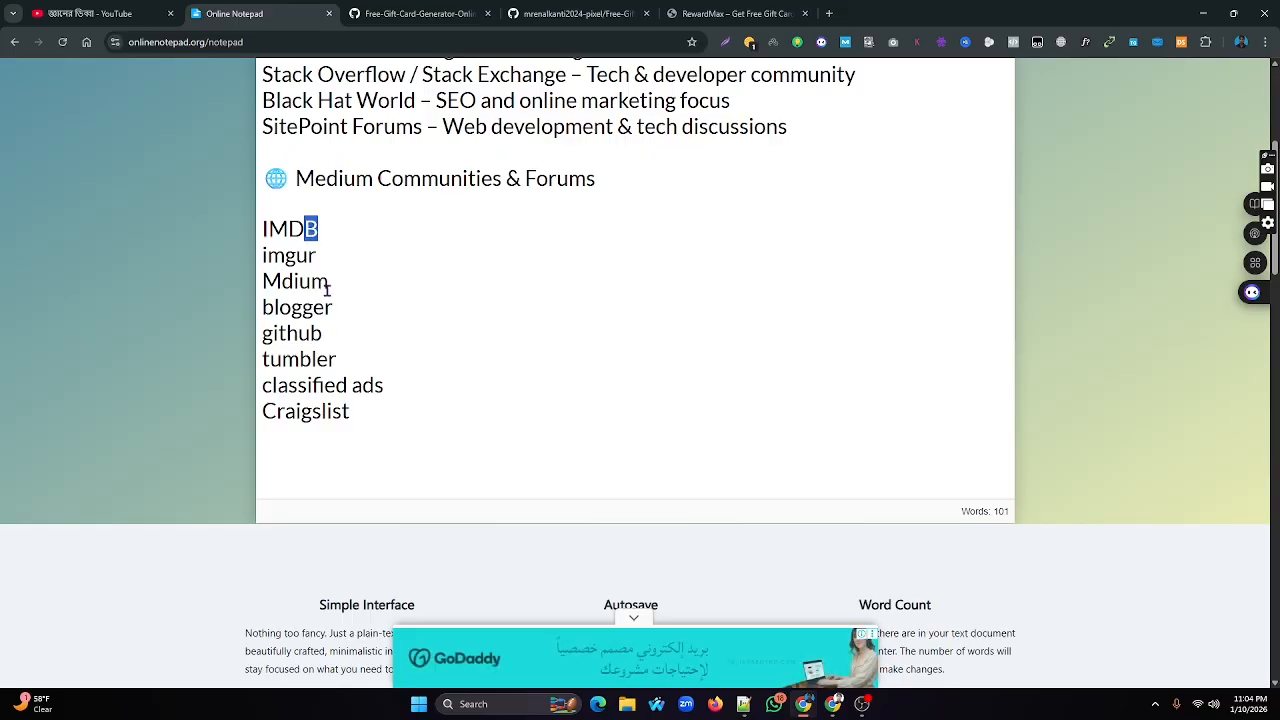
left_click_drag(329, 284, 261, 283)
left_click_drag(326, 334, 254, 335)
left_click_drag(316, 255, 255, 257)
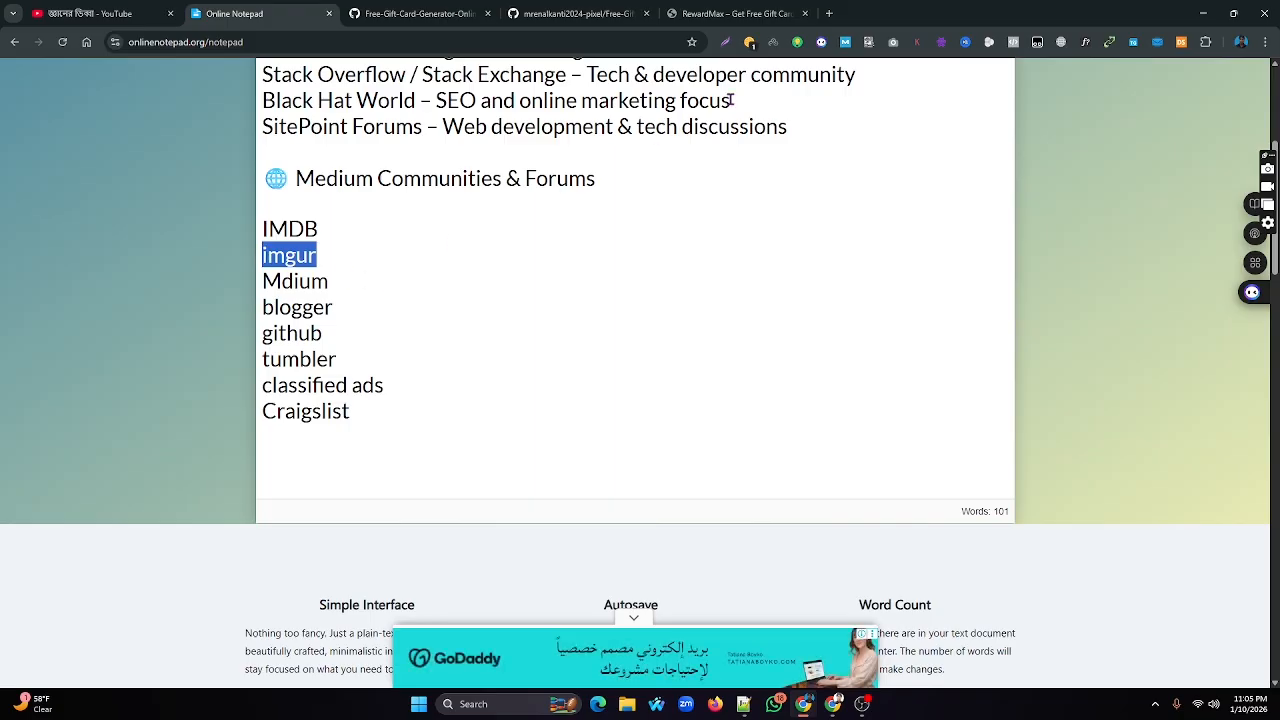
Search Google for "imgur" in a new browser tab and open the official Imgur site
key("ctrl+t")
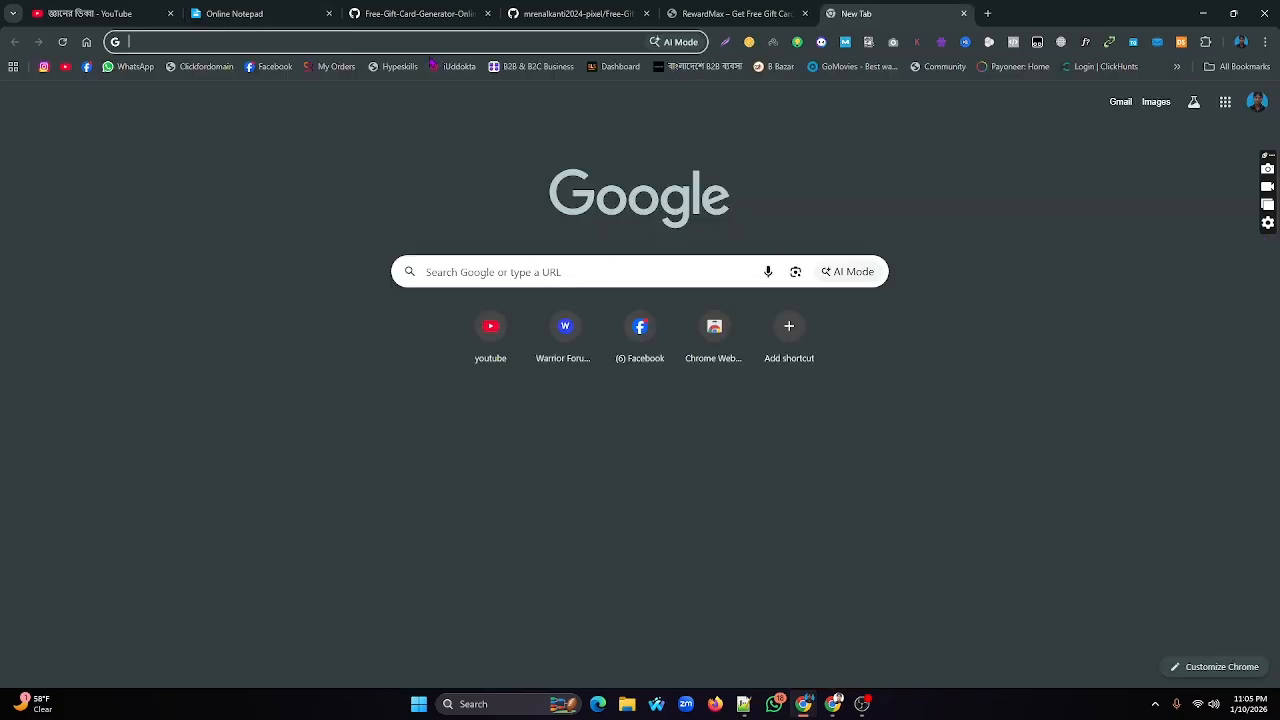
key("ctrl+v")
left_click(437, 69)
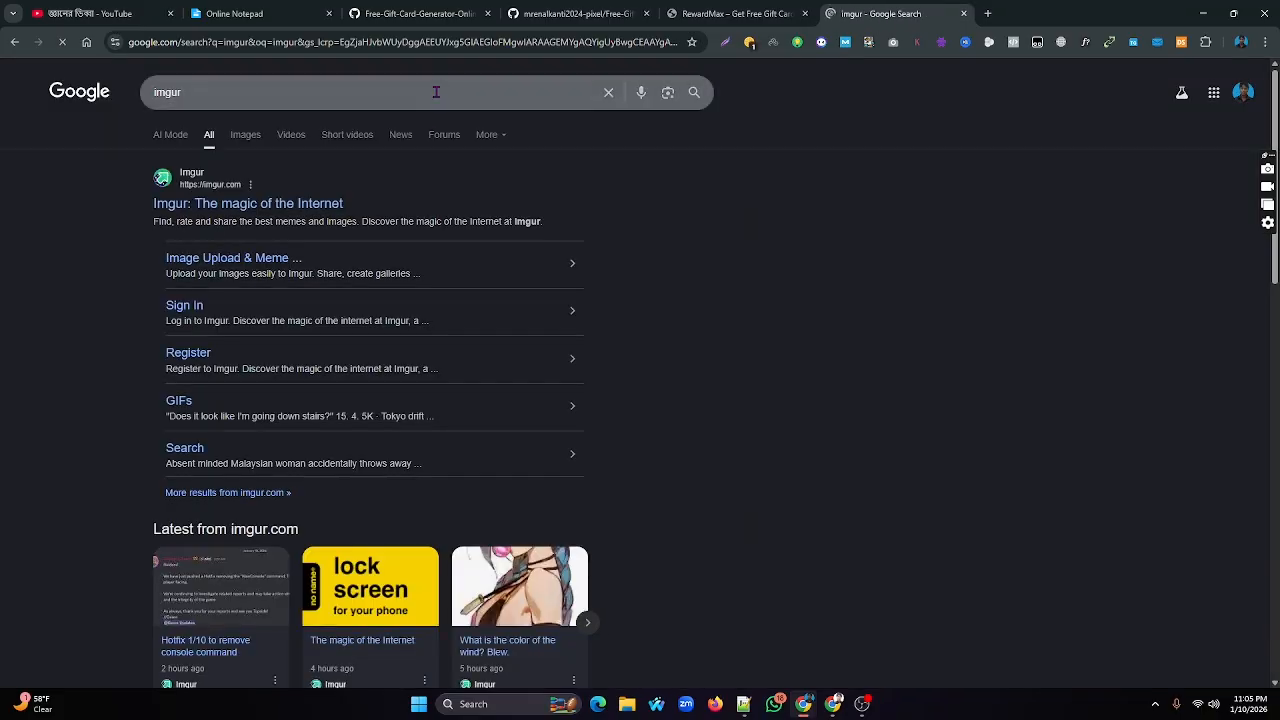
left_click(241, 205)
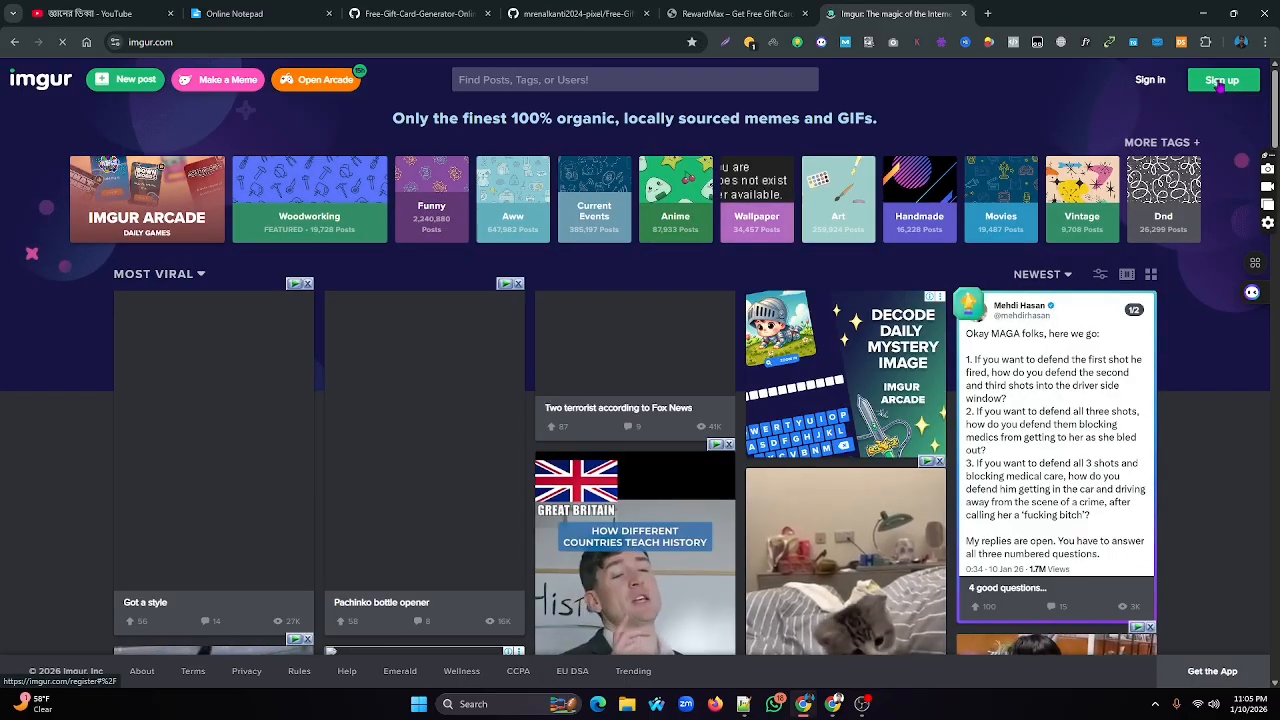
Register an Imgur account by signing up with the Google account and choosing the username "shdgfhdsf"
left_click(1217, 84)
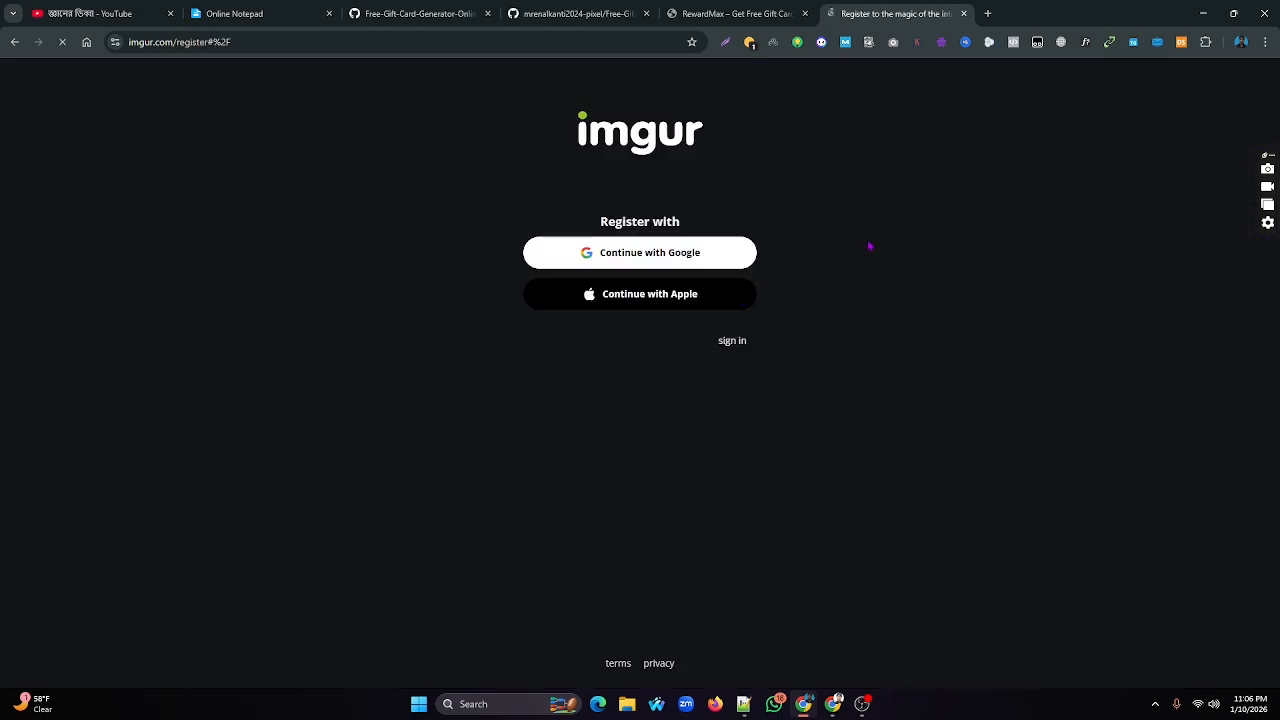
left_click(646, 253)
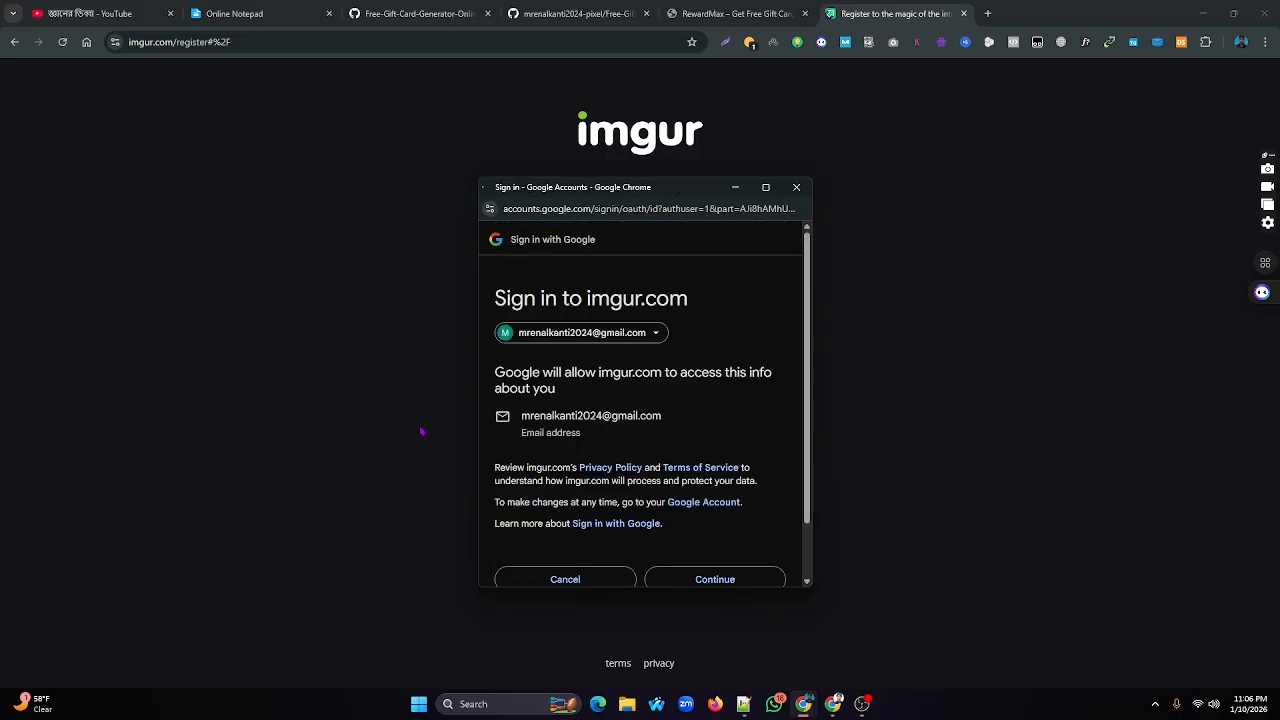
scroll(668, 484, "down", 1)
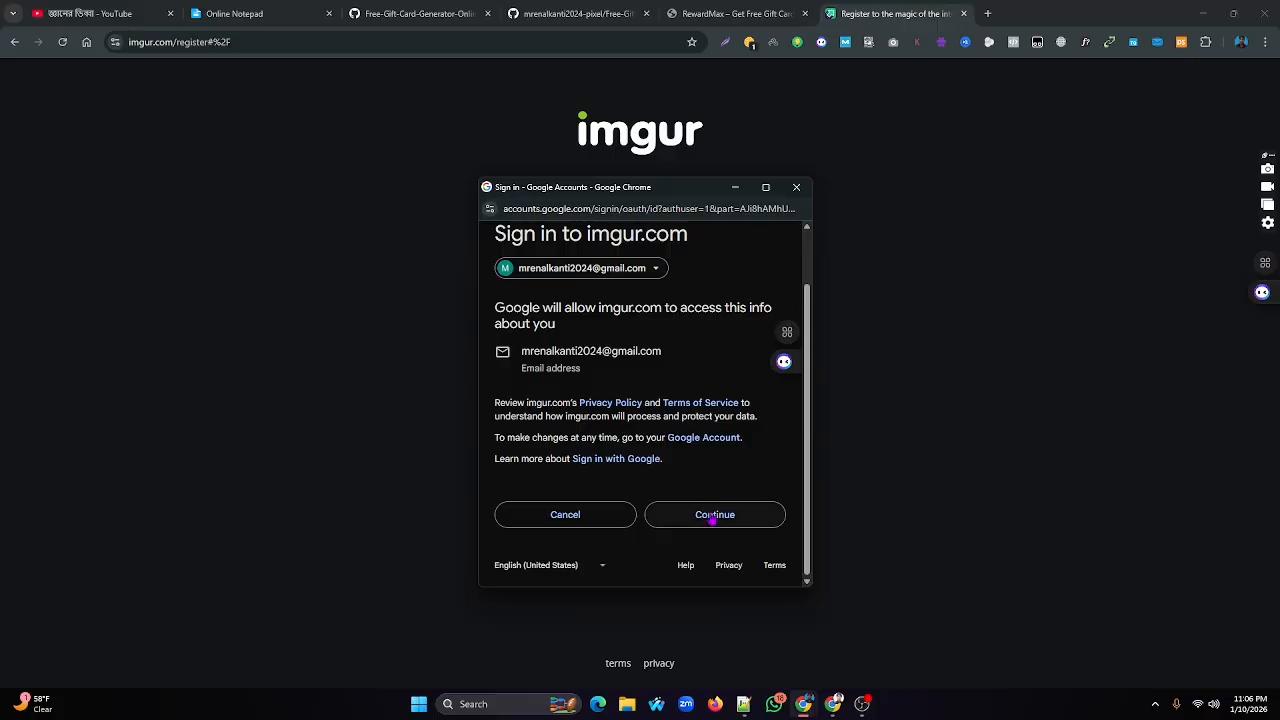
left_click(714, 515)
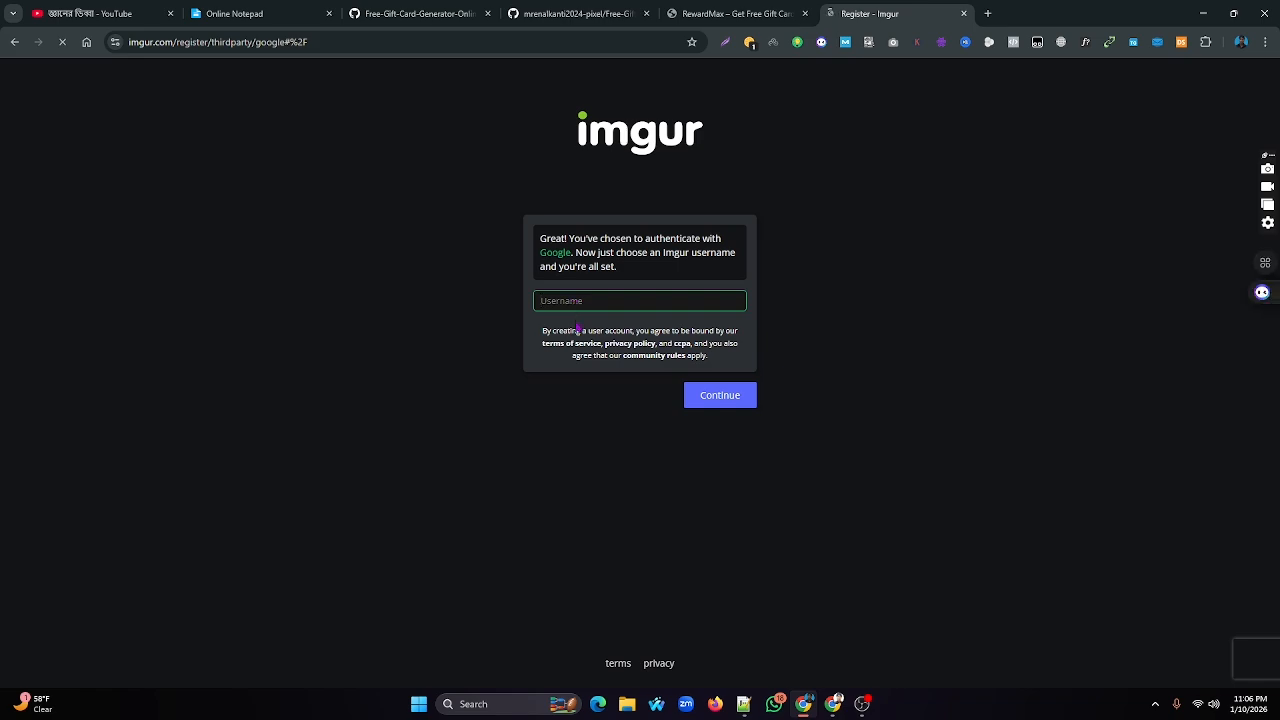
type("shdgfhdsf")
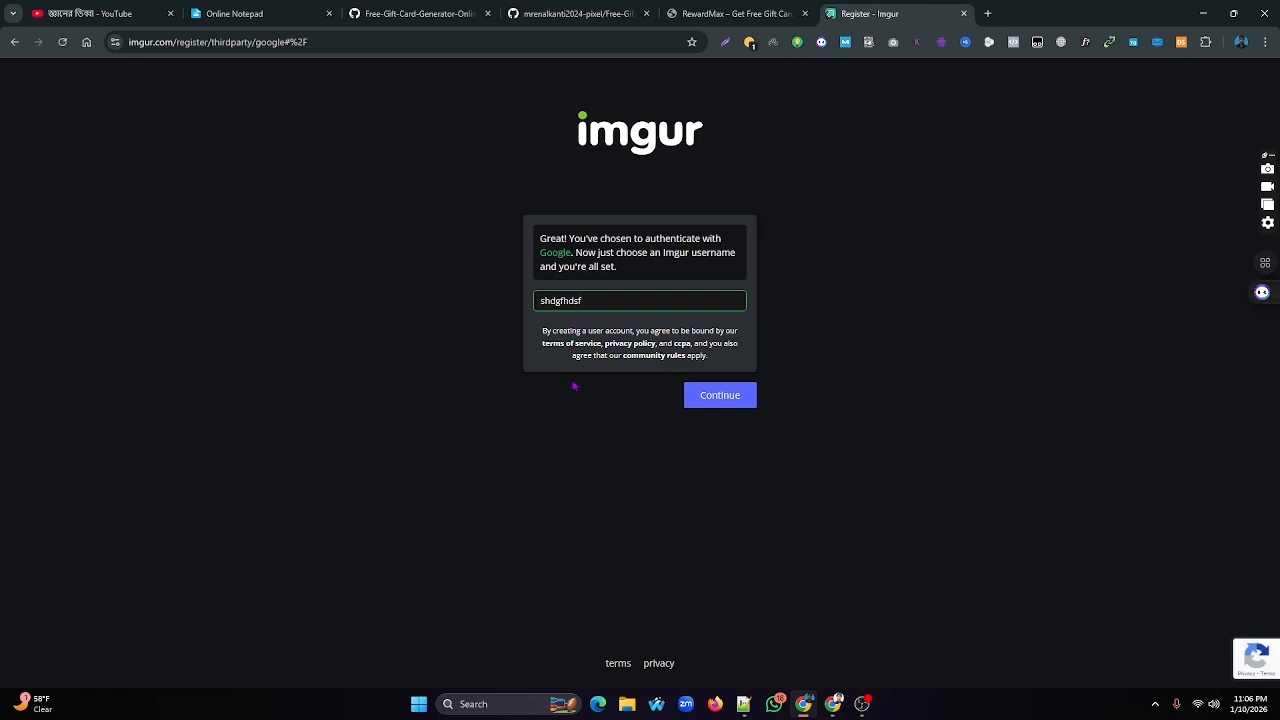
left_click(714, 401)
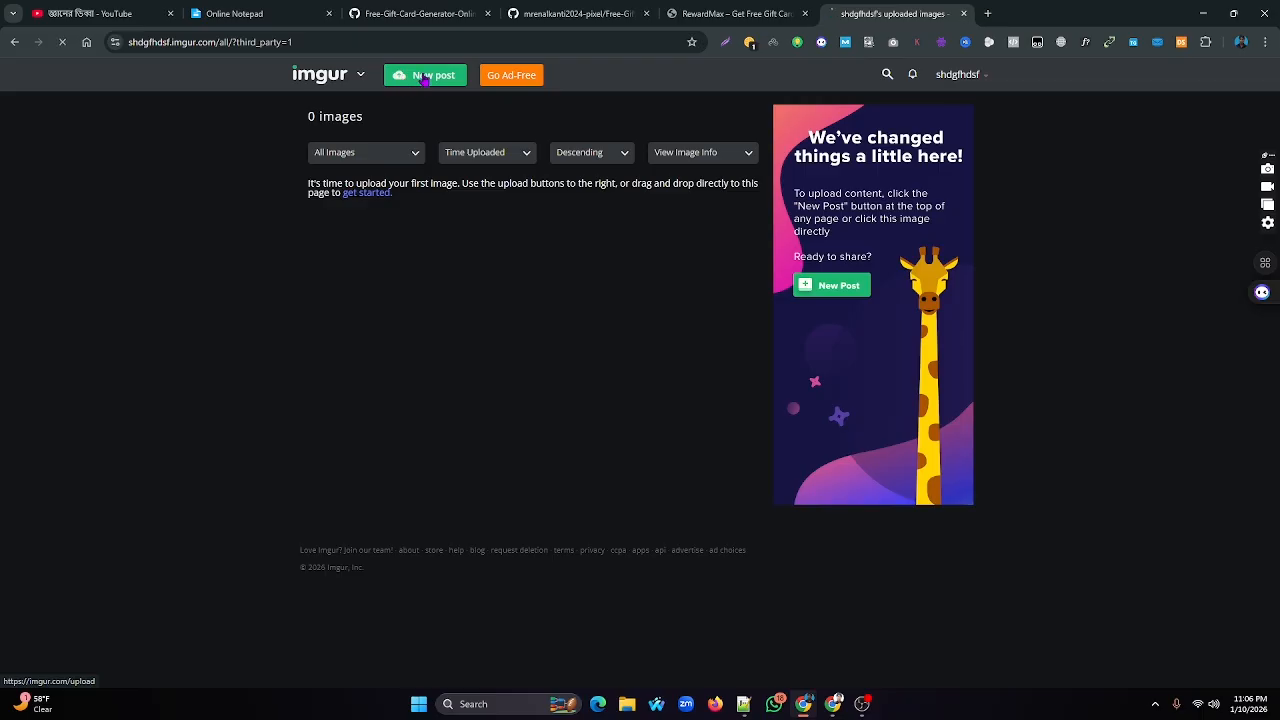
Start a new Imgur post and allow notifications from imgur.com
left_click(424, 78)
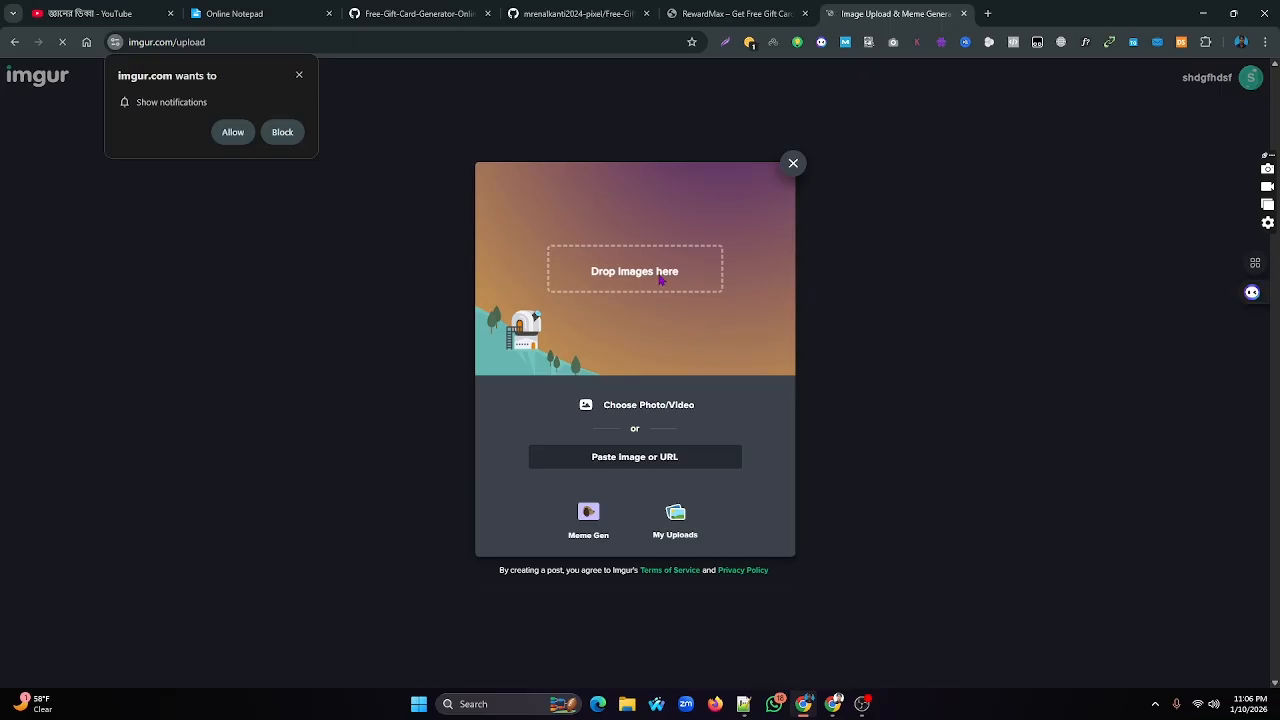
left_click(233, 133)
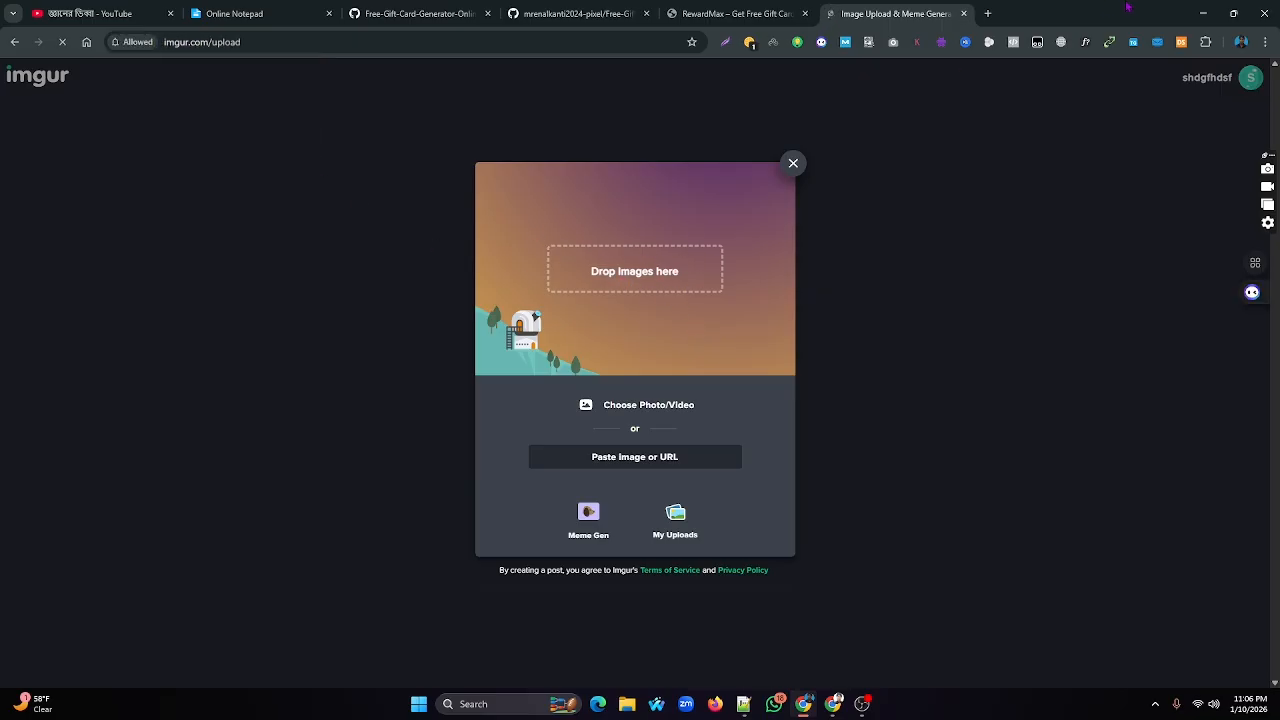
Upload the "Free Gift Card Generator Online" image from the Downloads folder to the Imgur post, with File Explorer placed beside the reduced browser window
left_click_drag(1098, 14, 1104, 44)
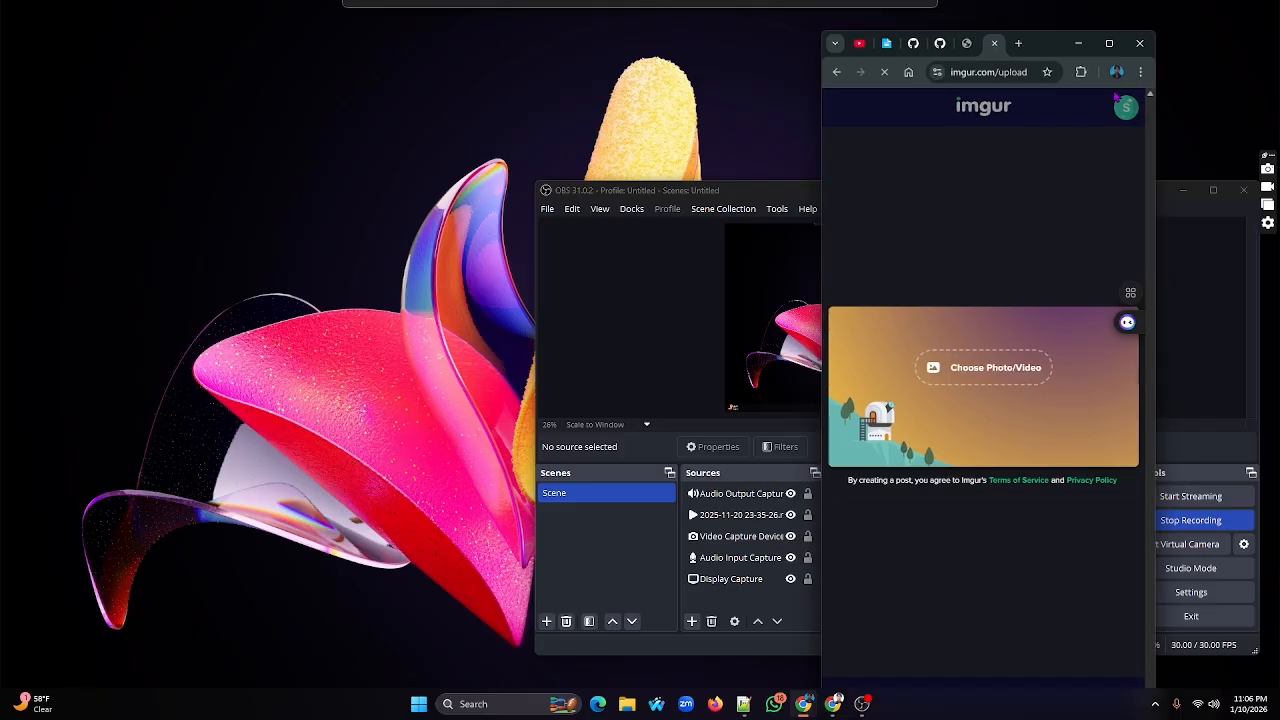
left_click(627, 704)
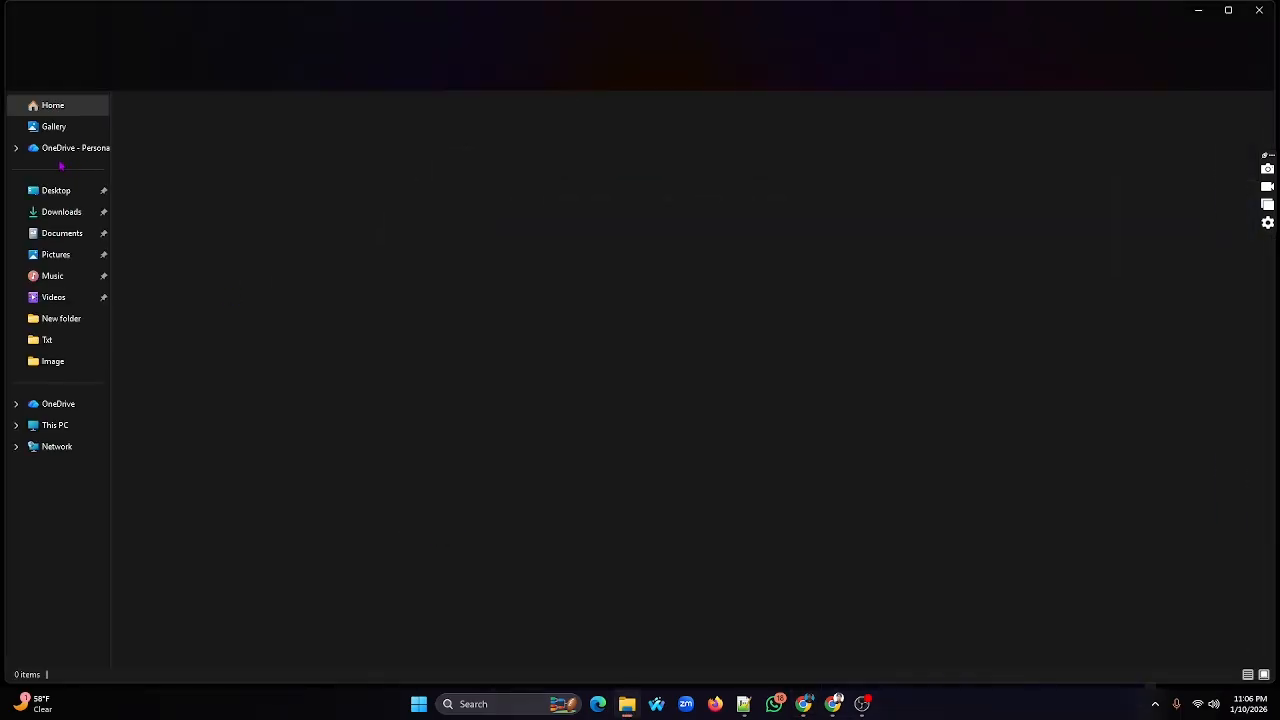
left_click(61, 211)
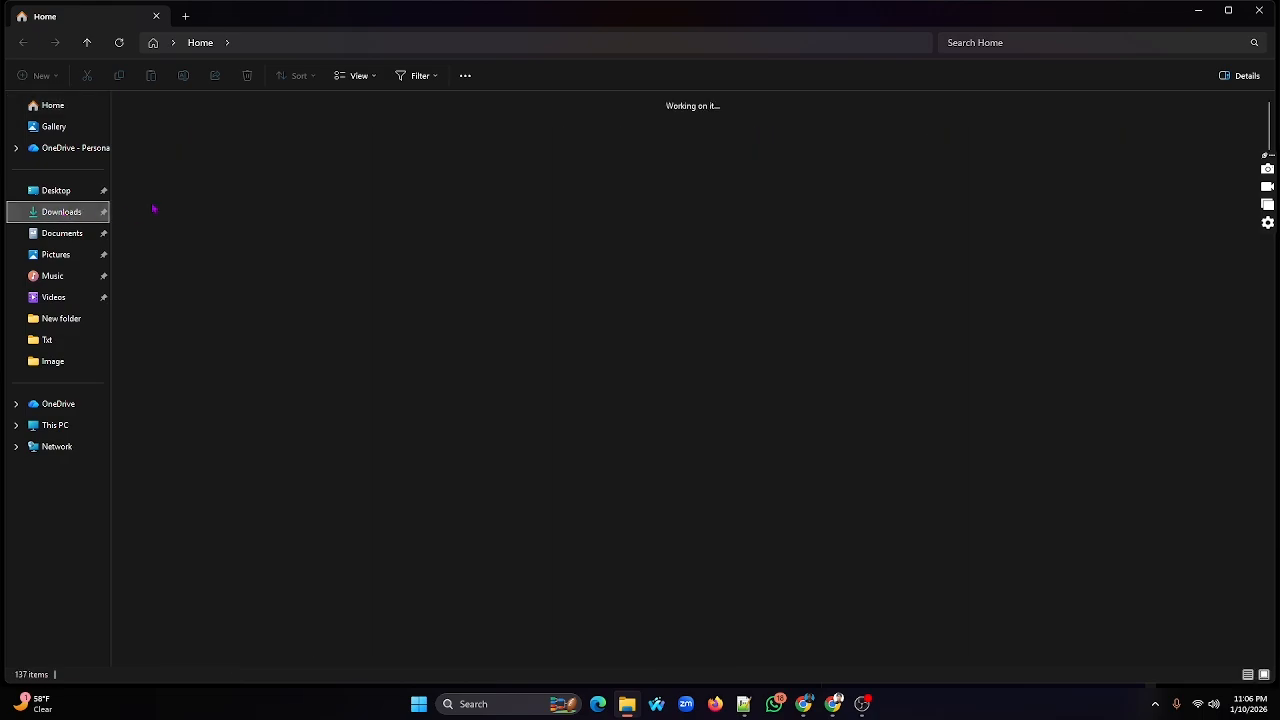
left_click_drag(378, 16, 378, 509)
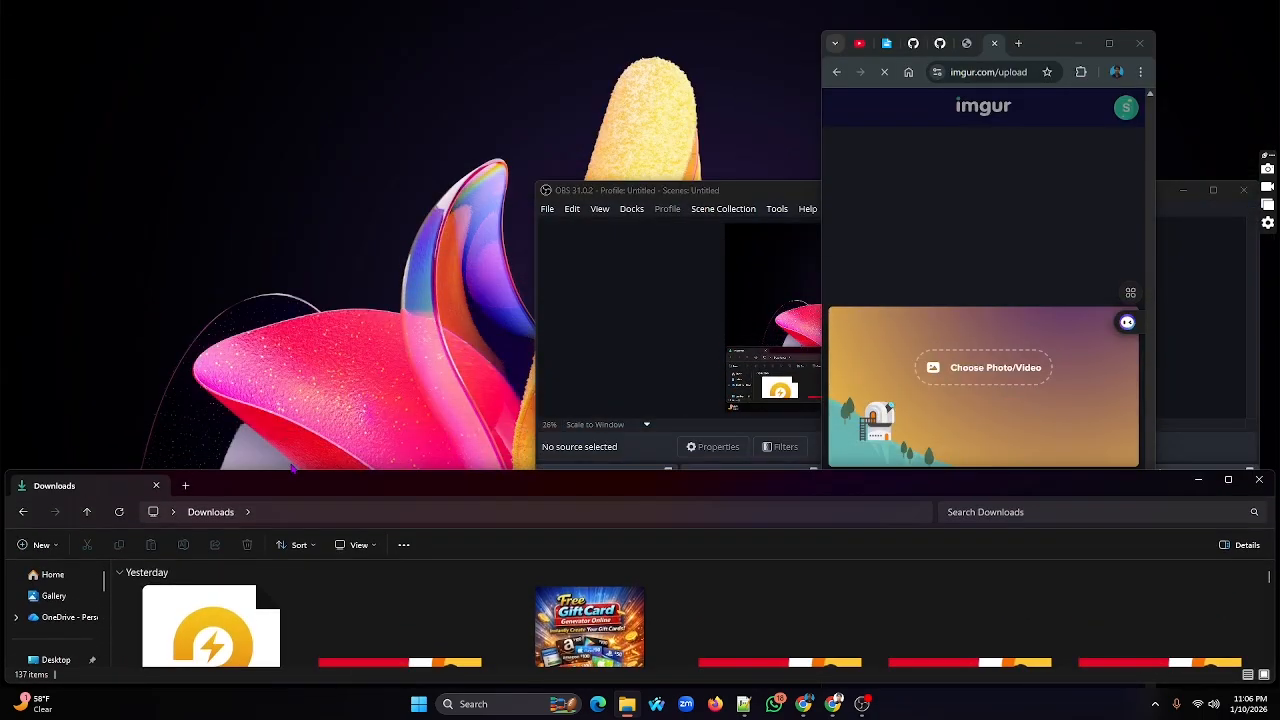
left_click(590, 625)
left_click_drag(946, 406, 985, 370)
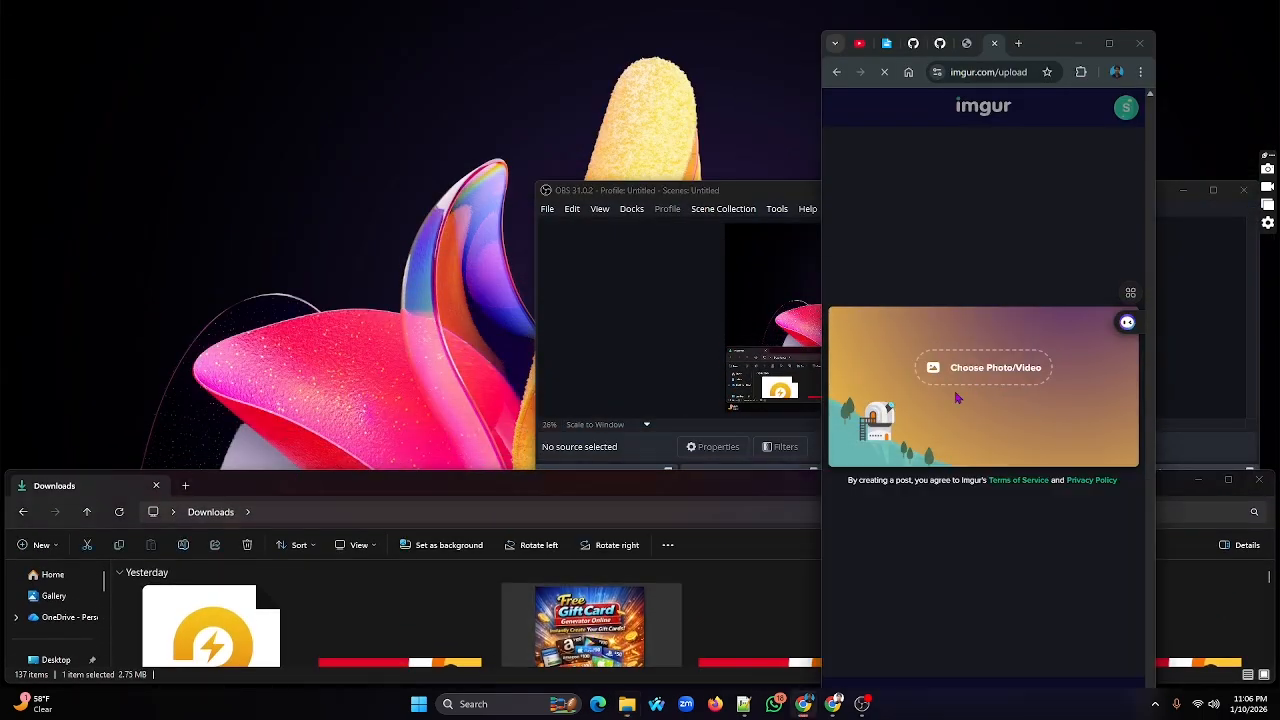
left_click(1110, 43)
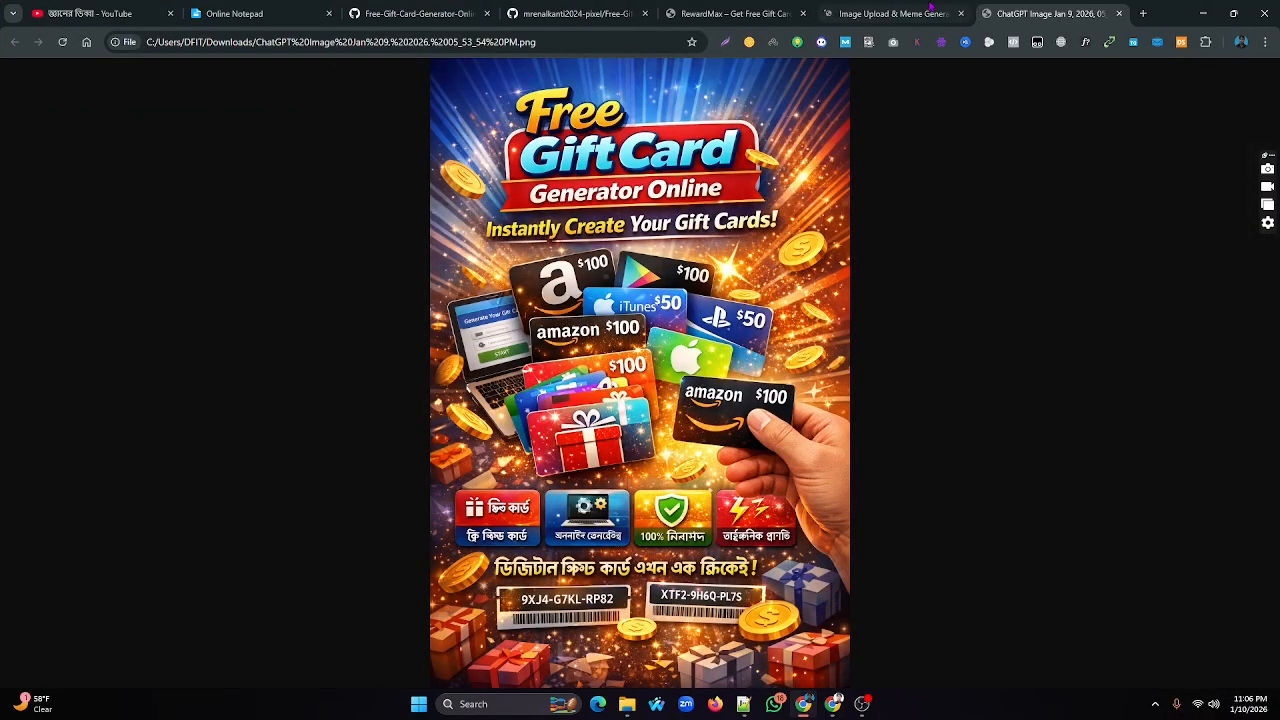
left_click(880, 14)
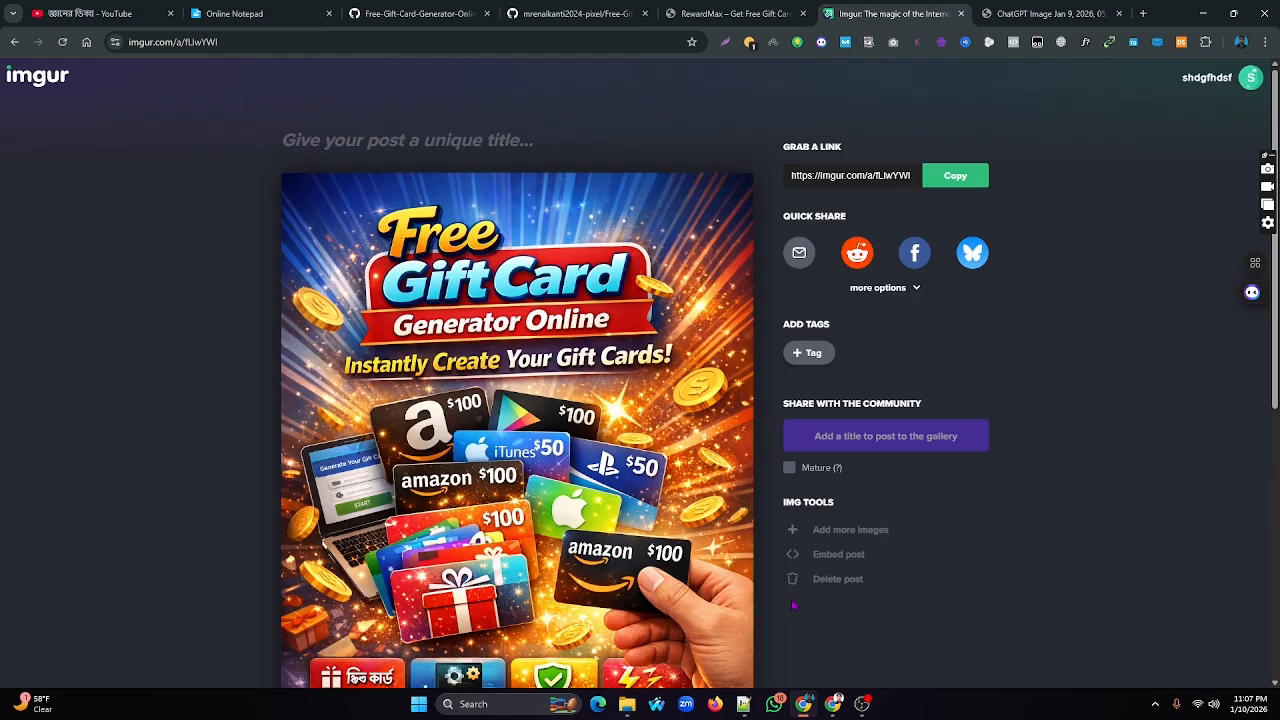
Copy the title "Free Gift Card Generator Online – Instantly Create Your Gift Cards!" from "new 8" in Notepad++ and return to the Imgur post
left_click(743, 704)
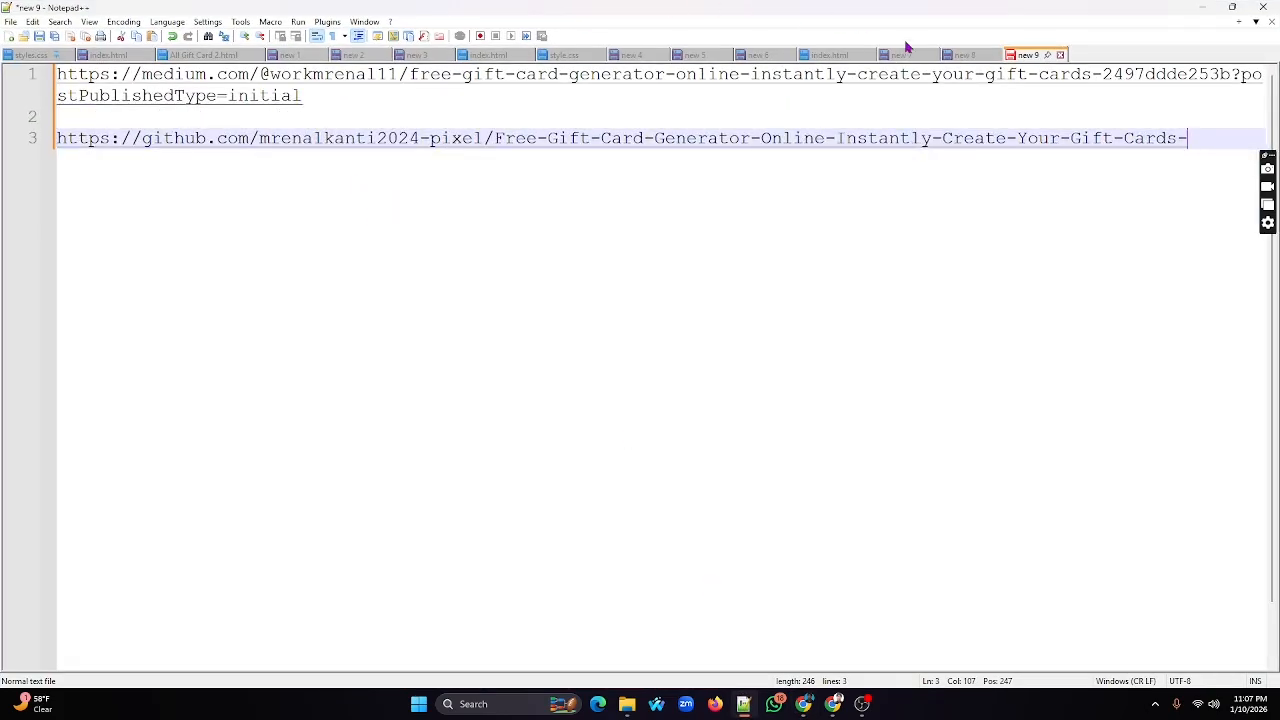
left_click(955, 55)
scroll(583, 257, "up", 7)
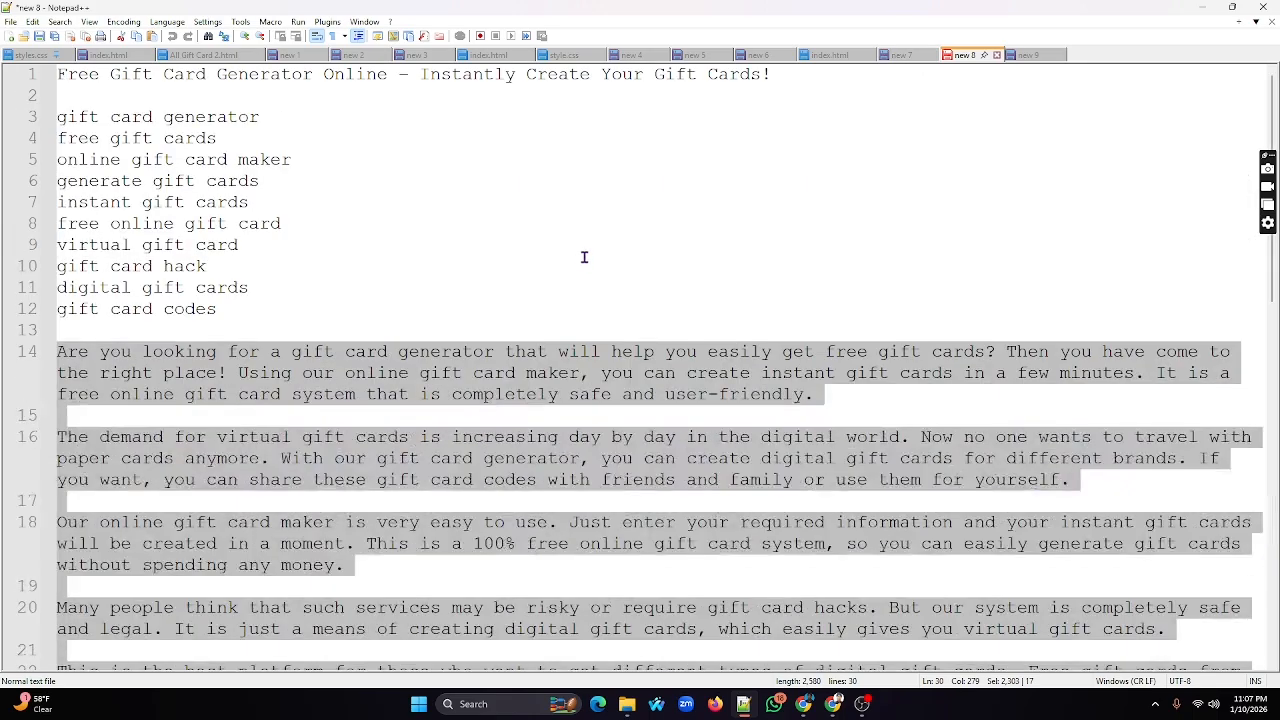
left_click(773, 74)
left_click_drag(775, 74, 58, 76)
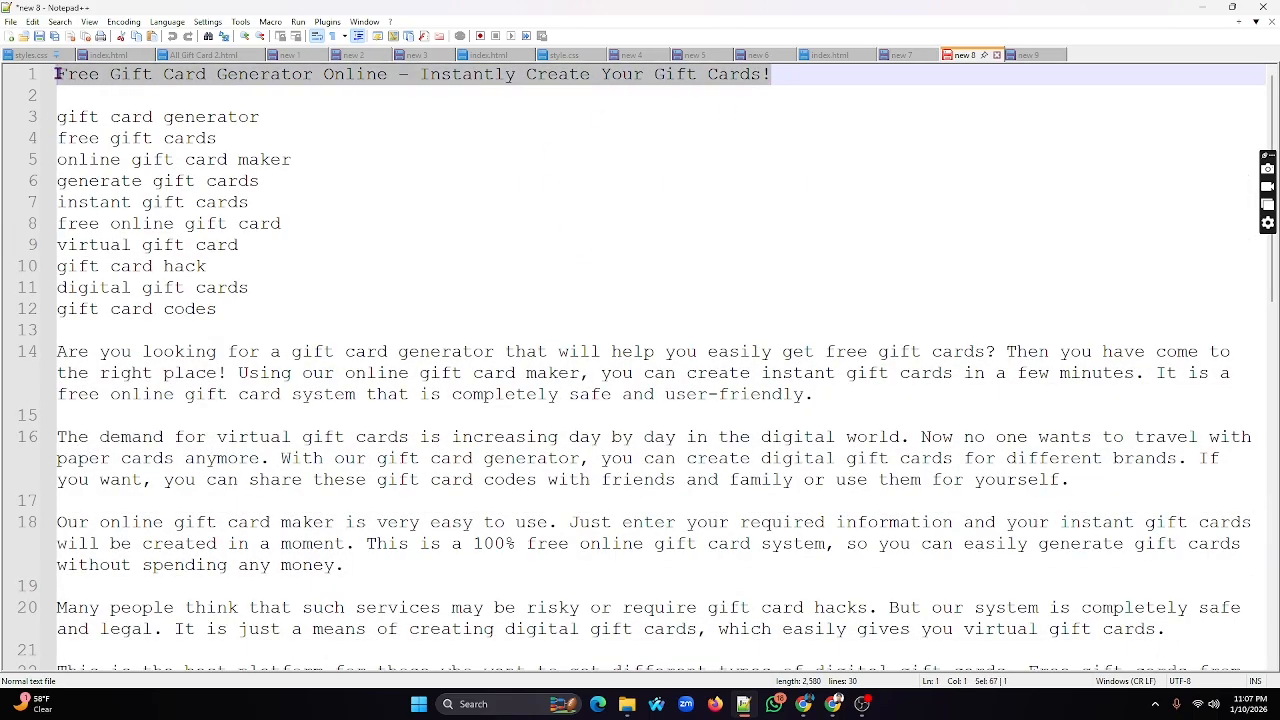
right_click(303, 80)
left_click(350, 101)
left_click(1201, 7)
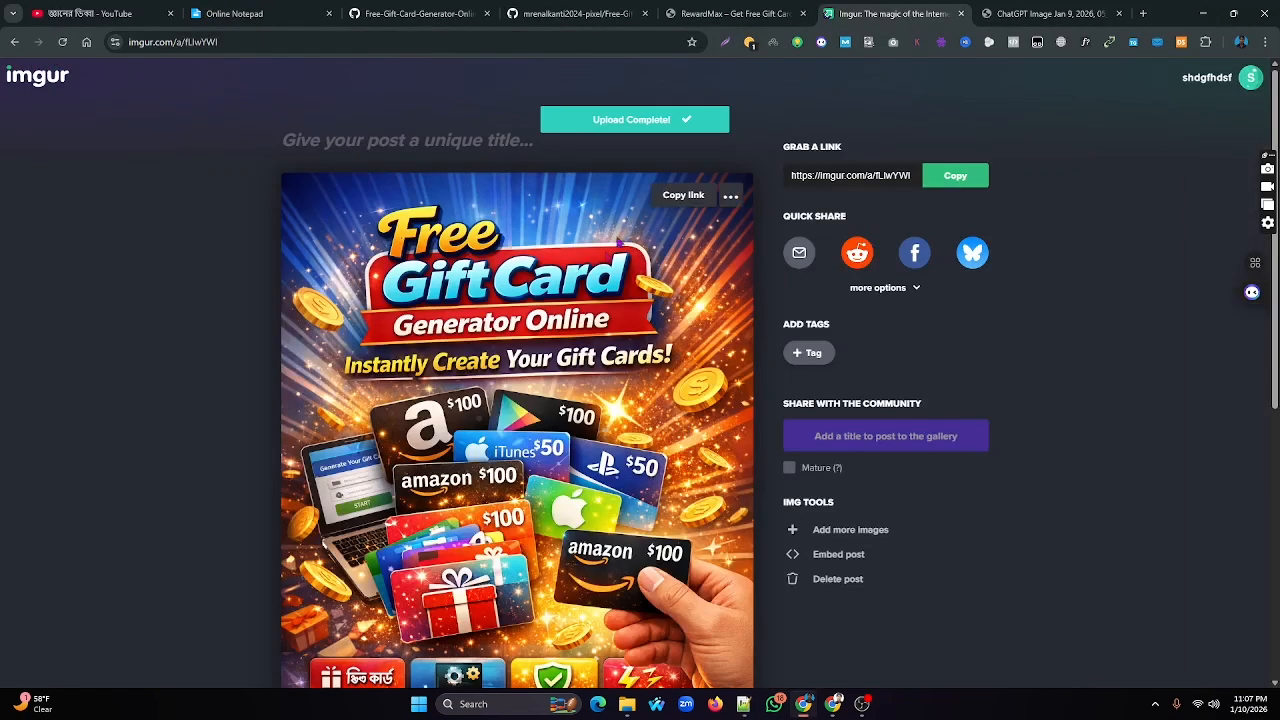
Paste "Free Gift Card Generator Online – Instantly Create Your Gift Cards!" as the Imgur post's title
right_click(360, 140)
left_click(400, 289)
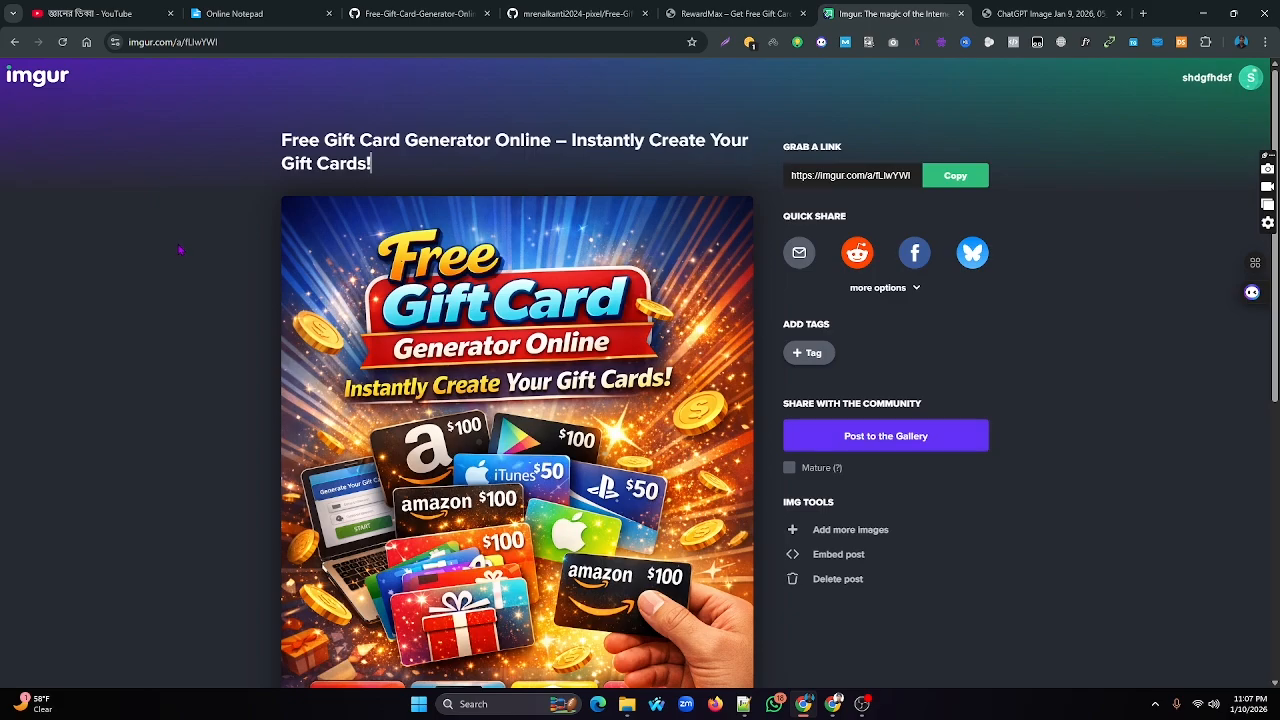
scroll(178, 250, "down", 5)
scroll(178, 250, "up", 5)
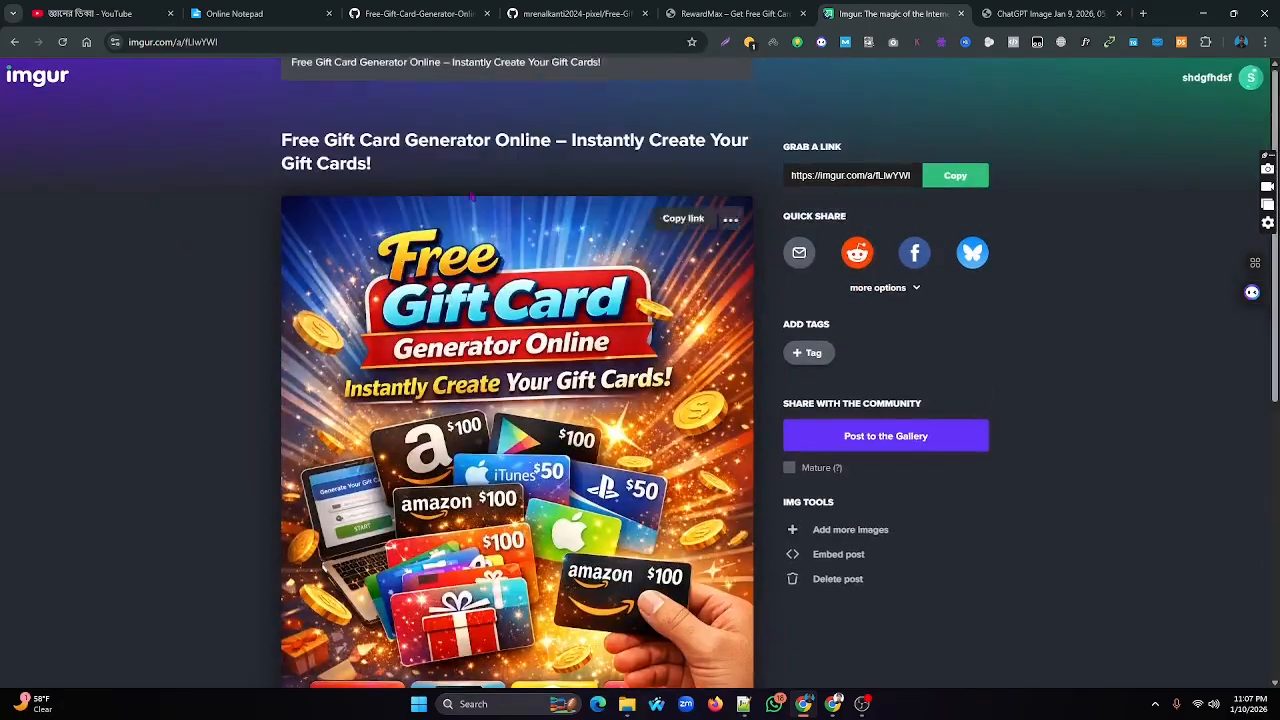
scroll(83, 275, "down", 5)
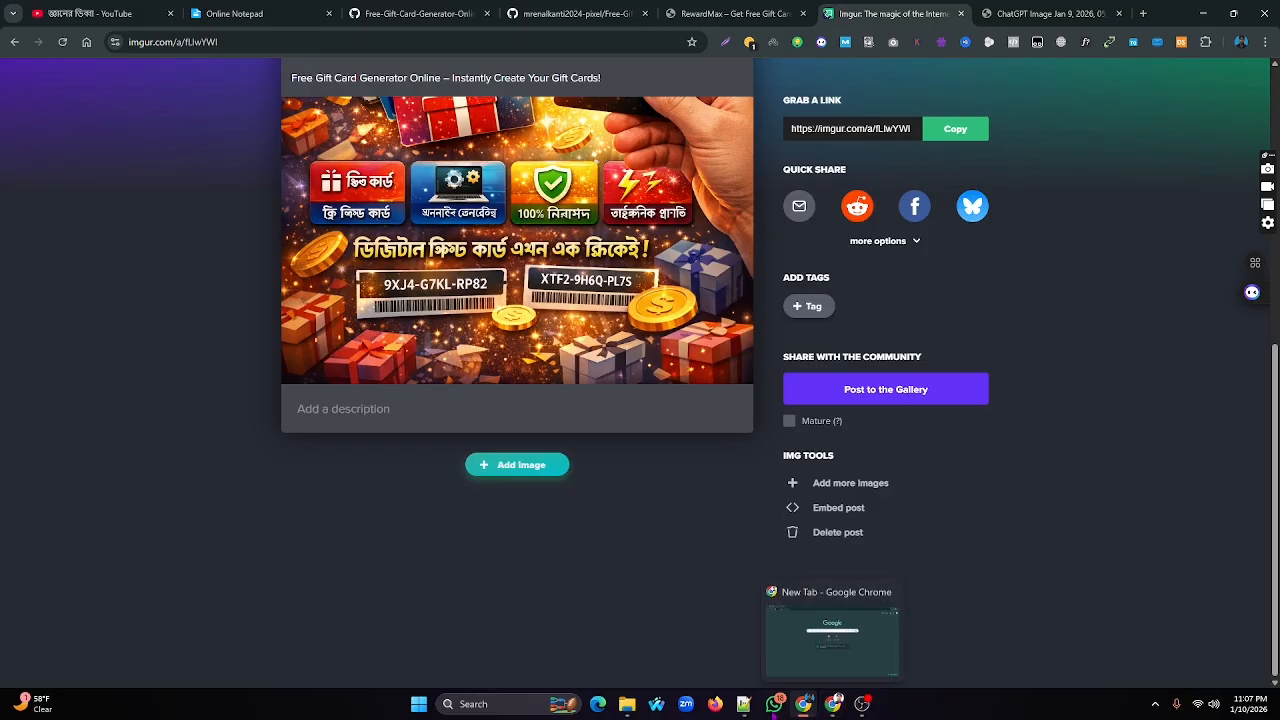
Copy the article from "Are you looking for a gift card generator" to its end from "new 8" in Notepad++ and return to Imgur
left_click(744, 704)
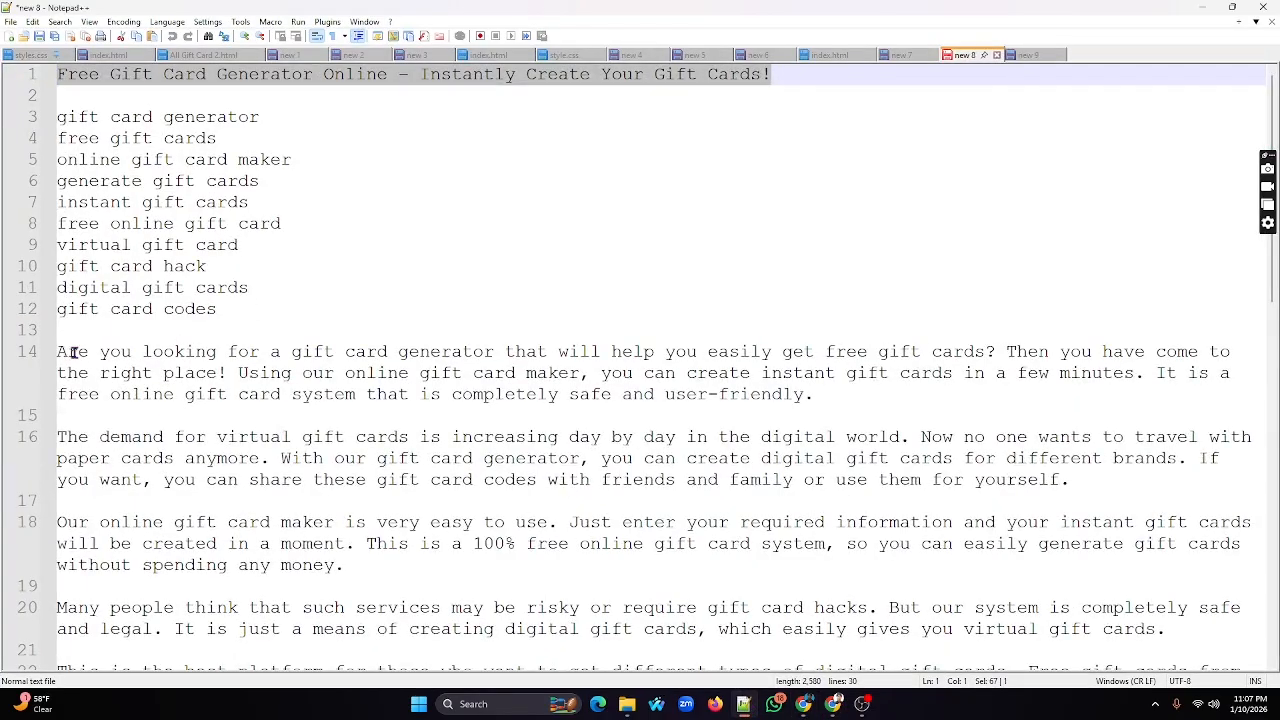
left_click_drag(57, 351, 712, 562)
right_click(433, 245)
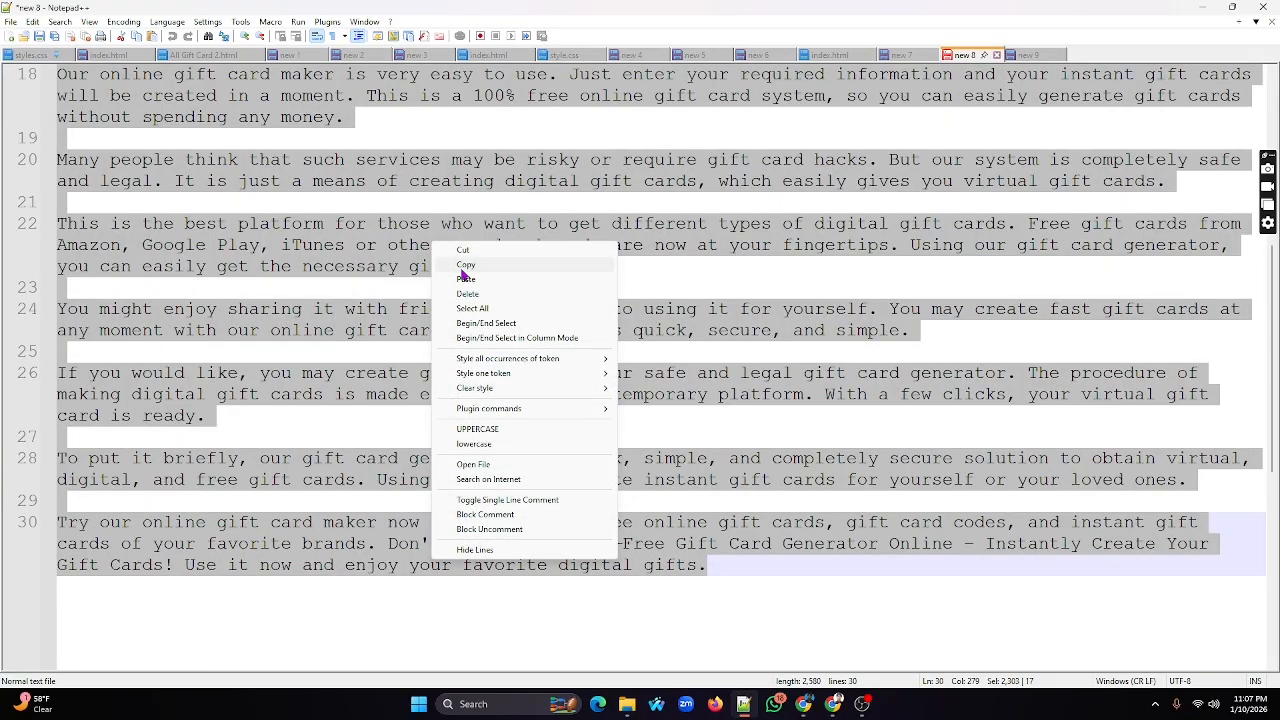
left_click(465, 266)
left_click(1202, 10)
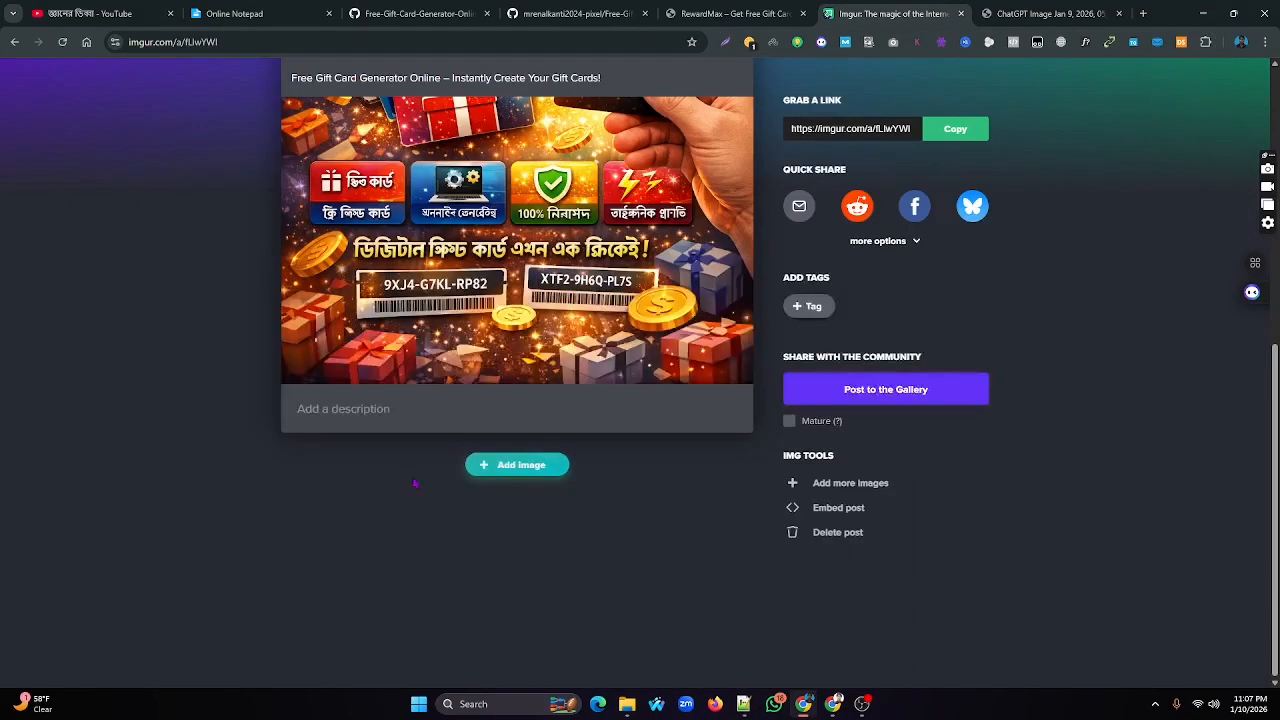
Paste the copied article into the description below the post's image
left_click(338, 407)
right_click(338, 407)
left_click(379, 188)
scroll(184, 370, "down", 7)
scroll(184, 373, "up", 3)
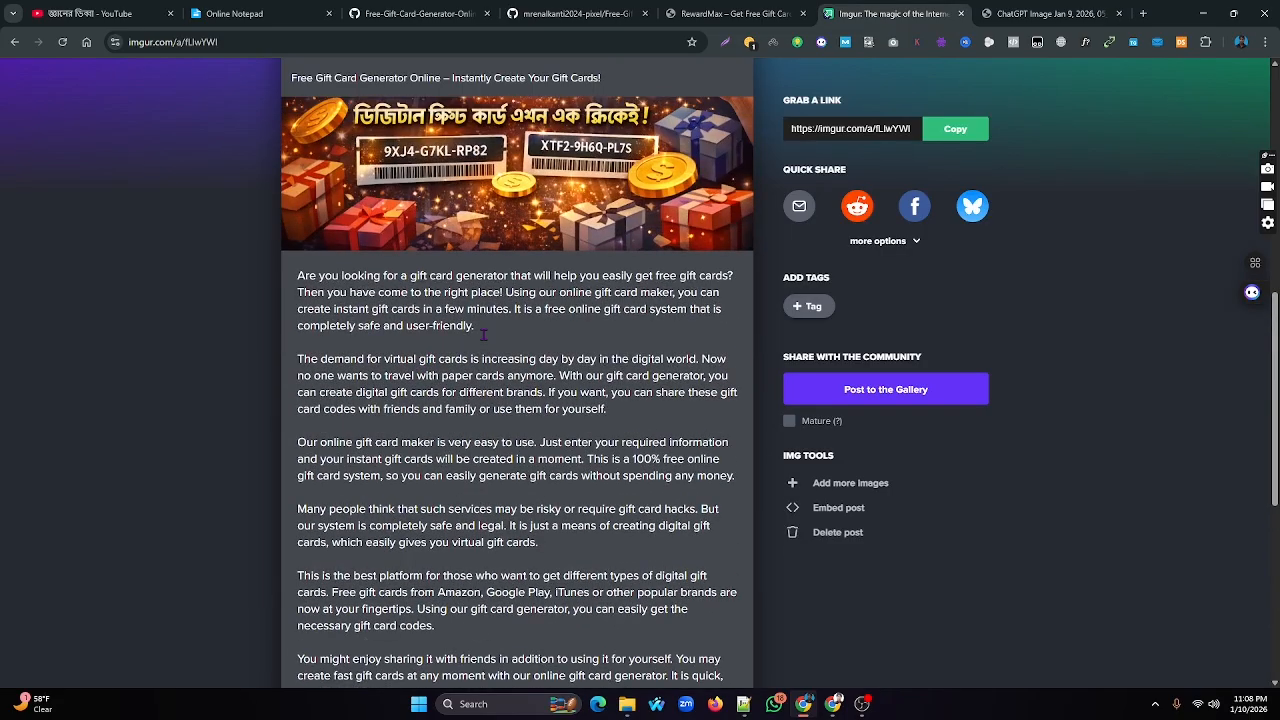
Insert the separate line "Click here to get your Gift Card =>" after the description's first paragraph
left_click(488, 331)
key("Return")
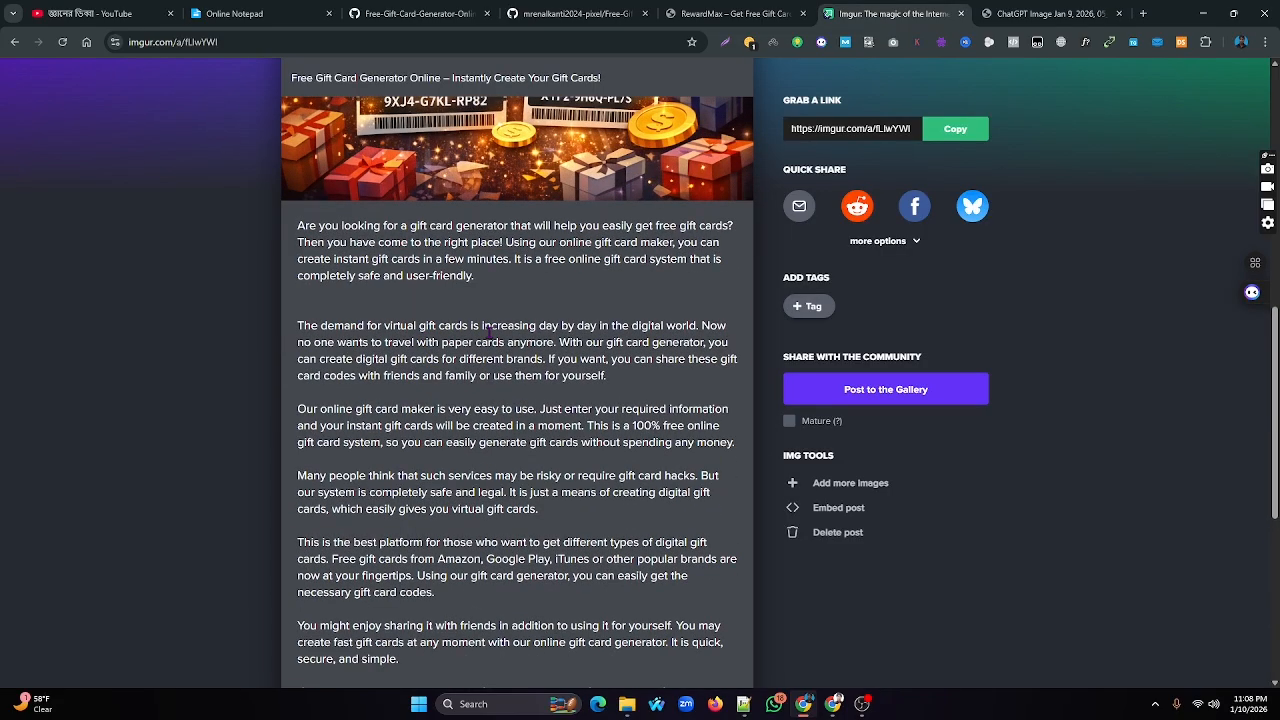
key("Return")
type("Click here to get your Gift Card")
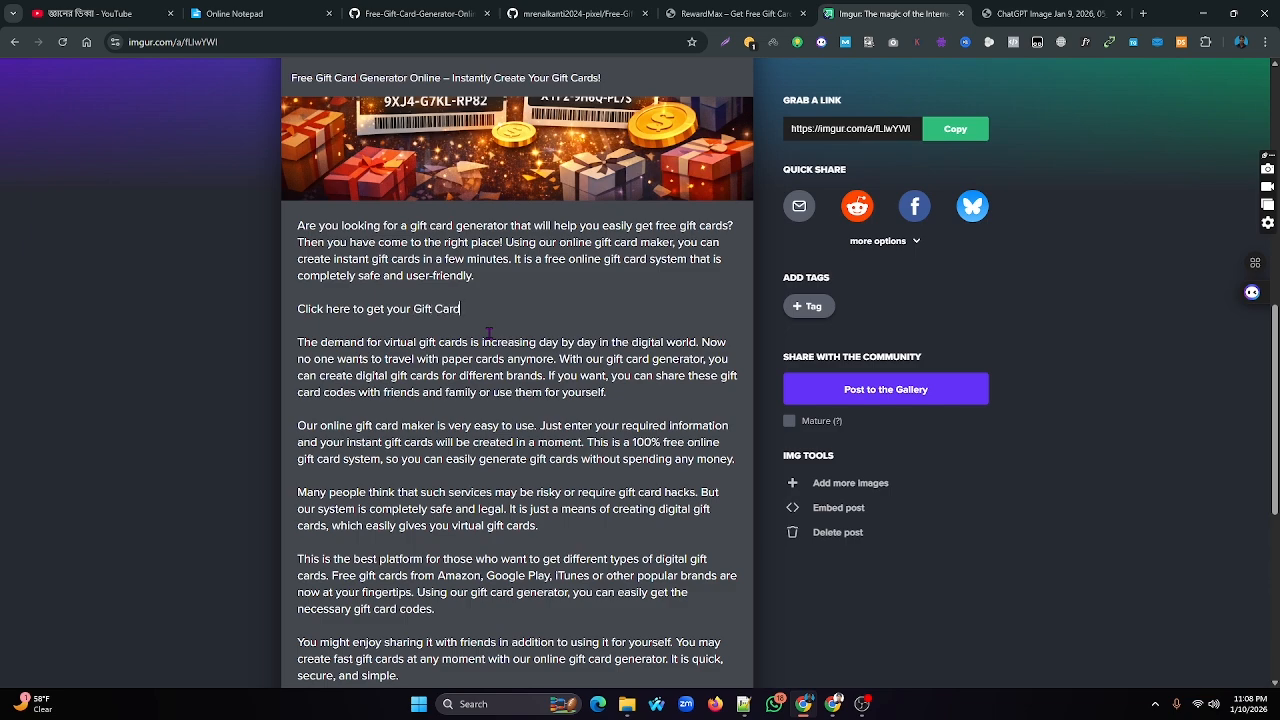
left_click_drag(462, 308, 306, 308)
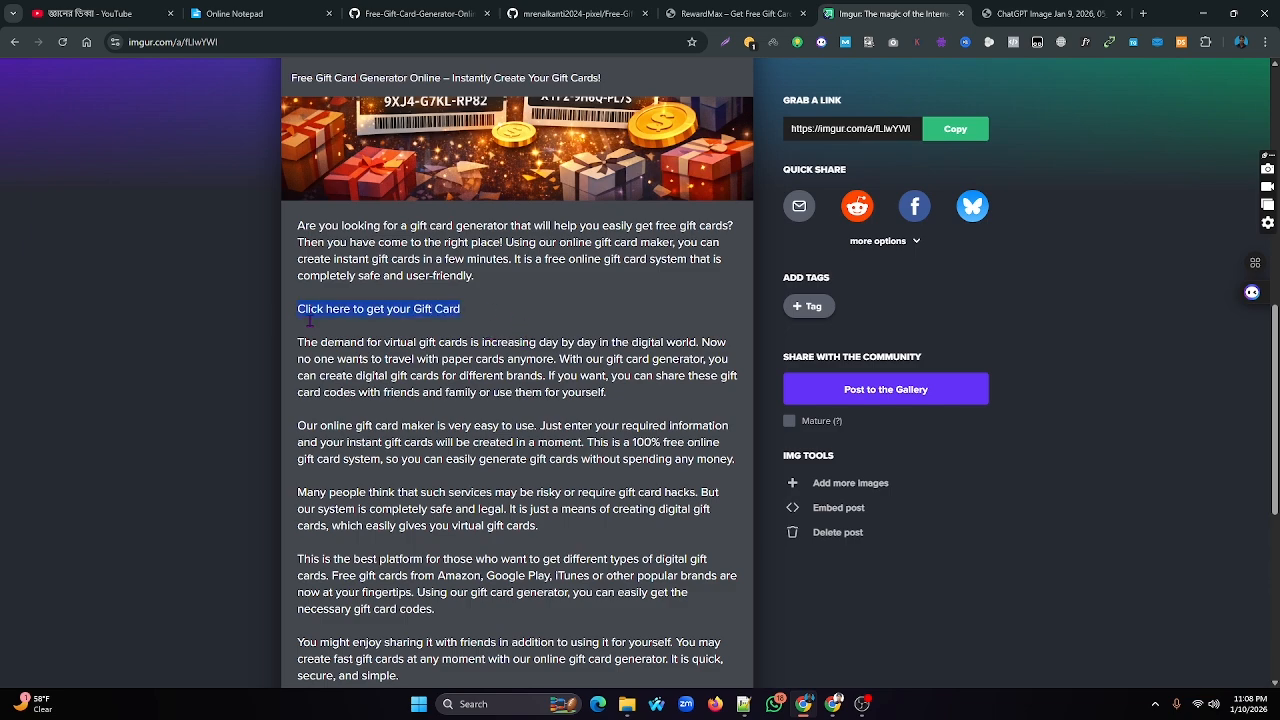
scroll(309, 318, "up", 2)
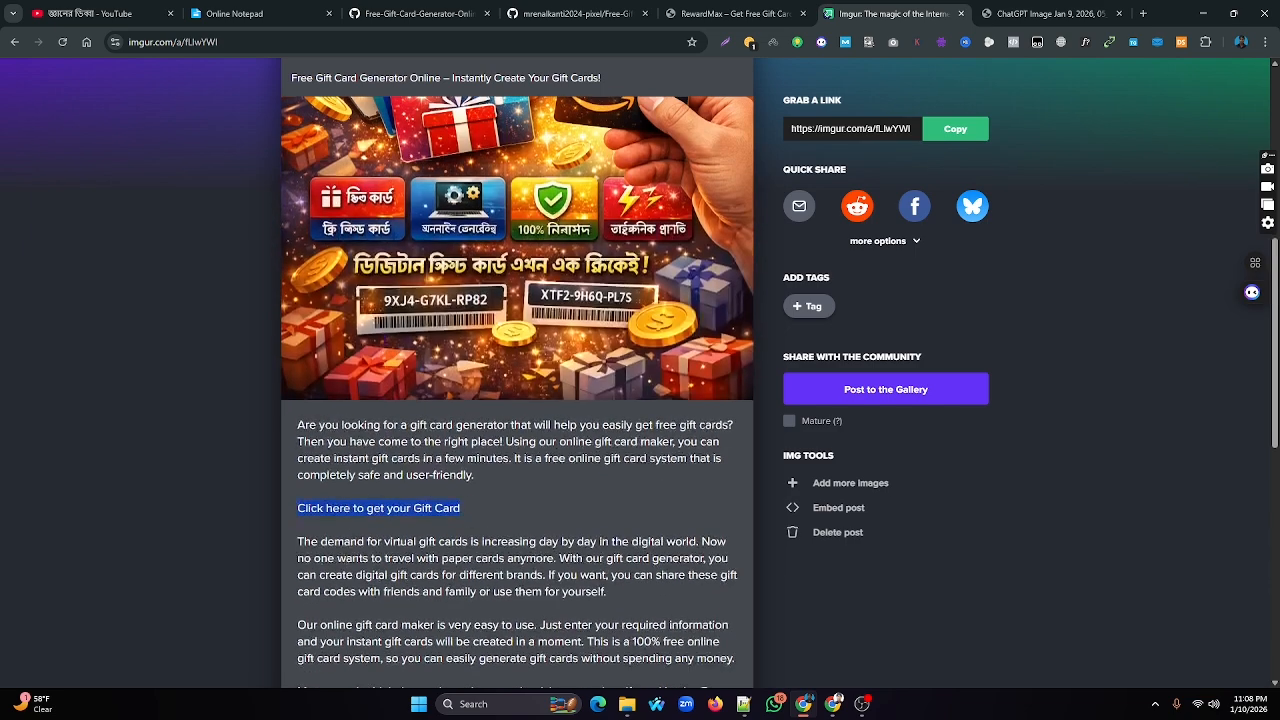
left_click_drag(471, 509, 306, 509)
left_click(401, 509)
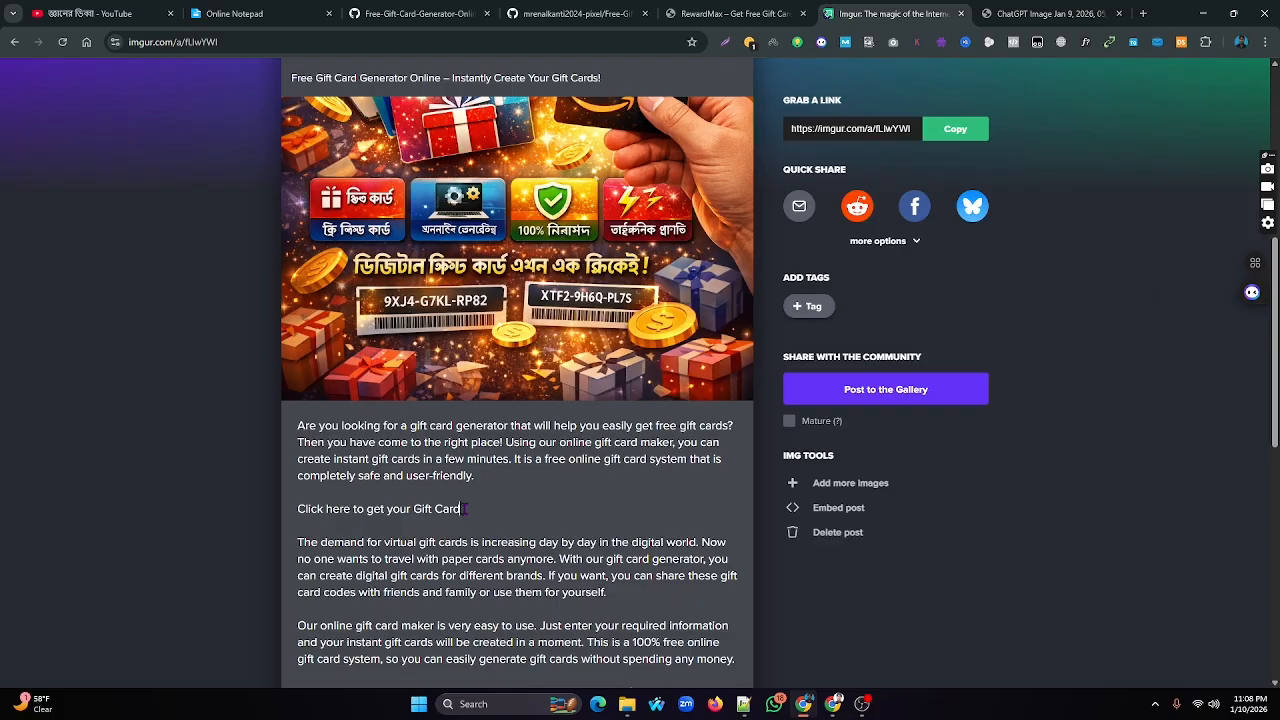
left_click_drag(464, 509, 318, 510)
left_click(463, 509)
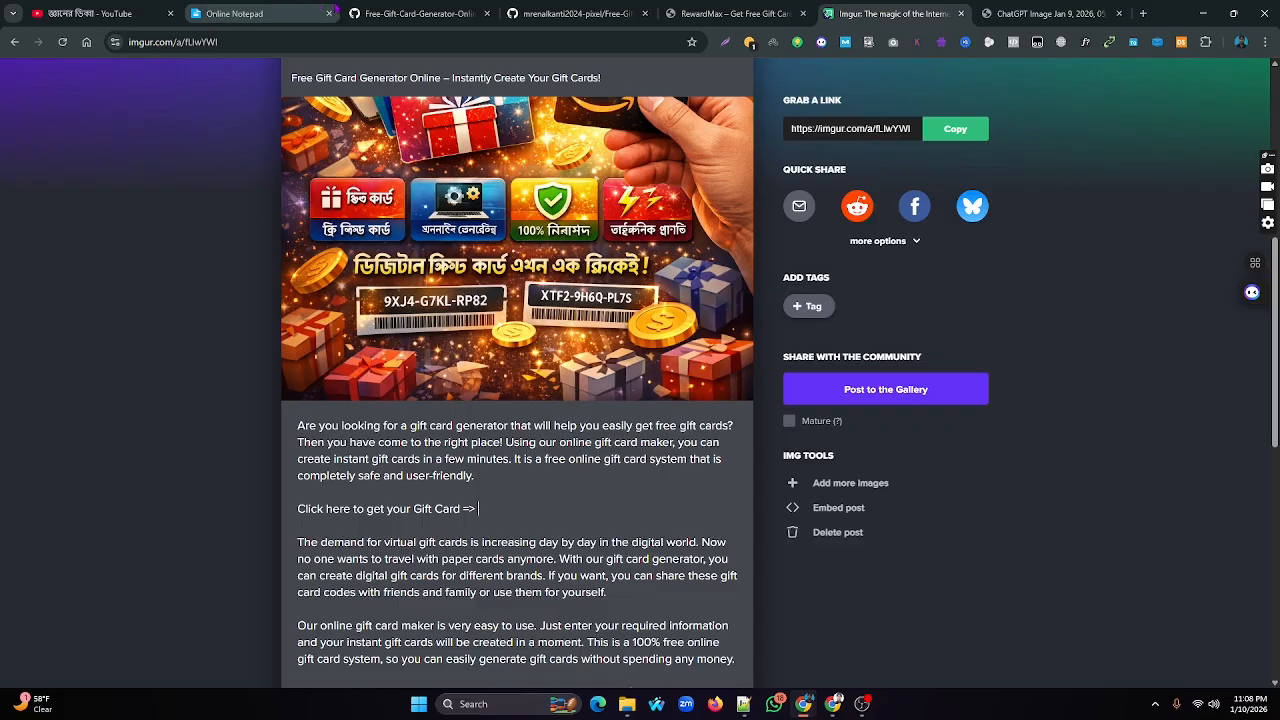
left_click(735, 13)
right_click(291, 43)
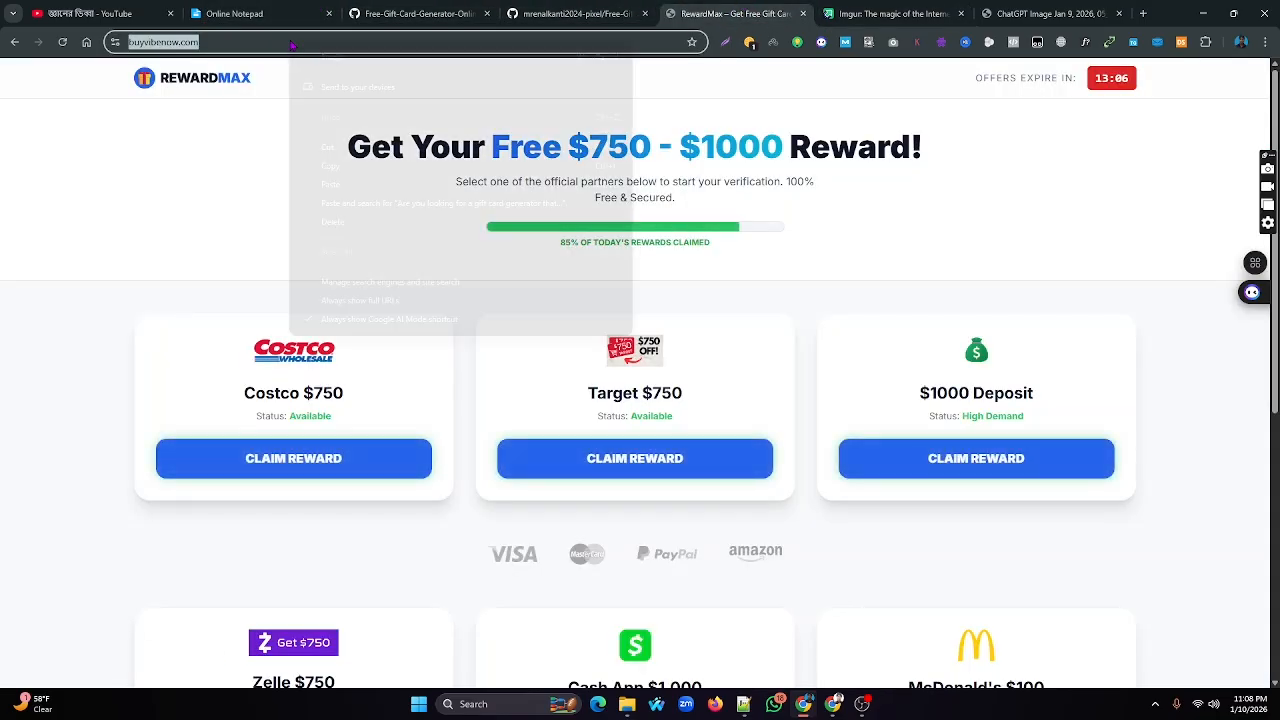
left_click(331, 167)
left_click(1020, 14)
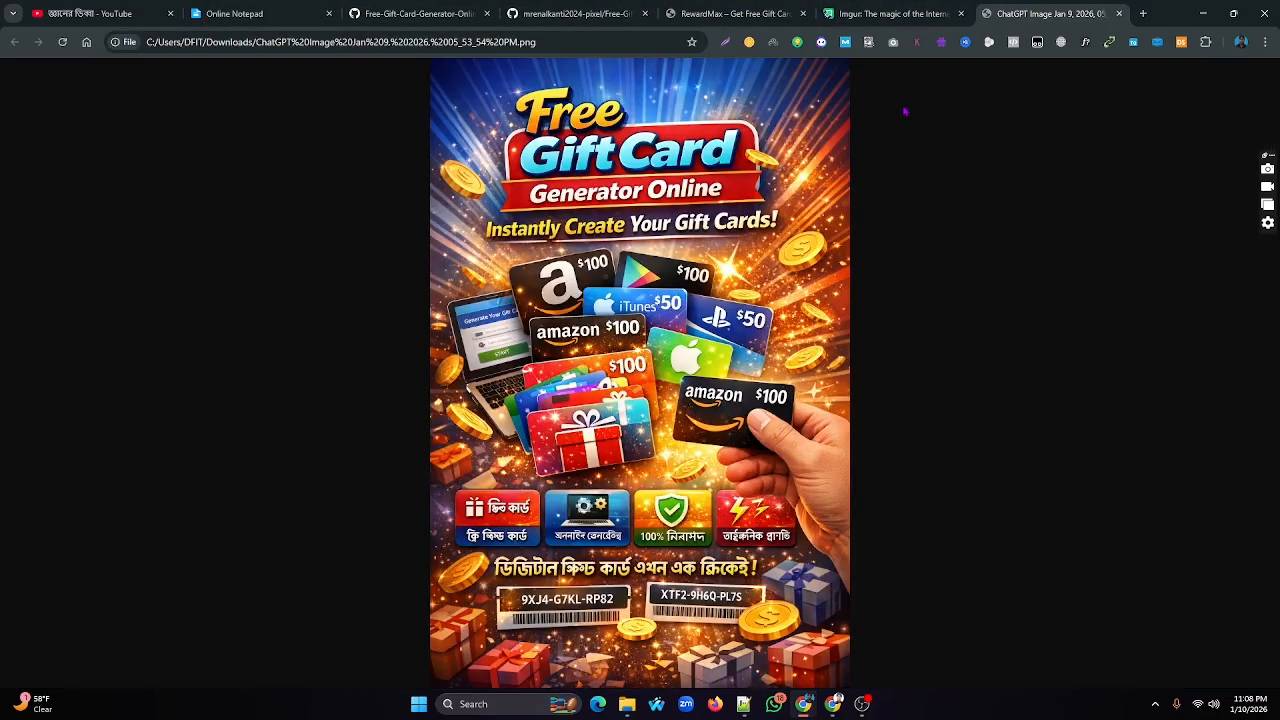
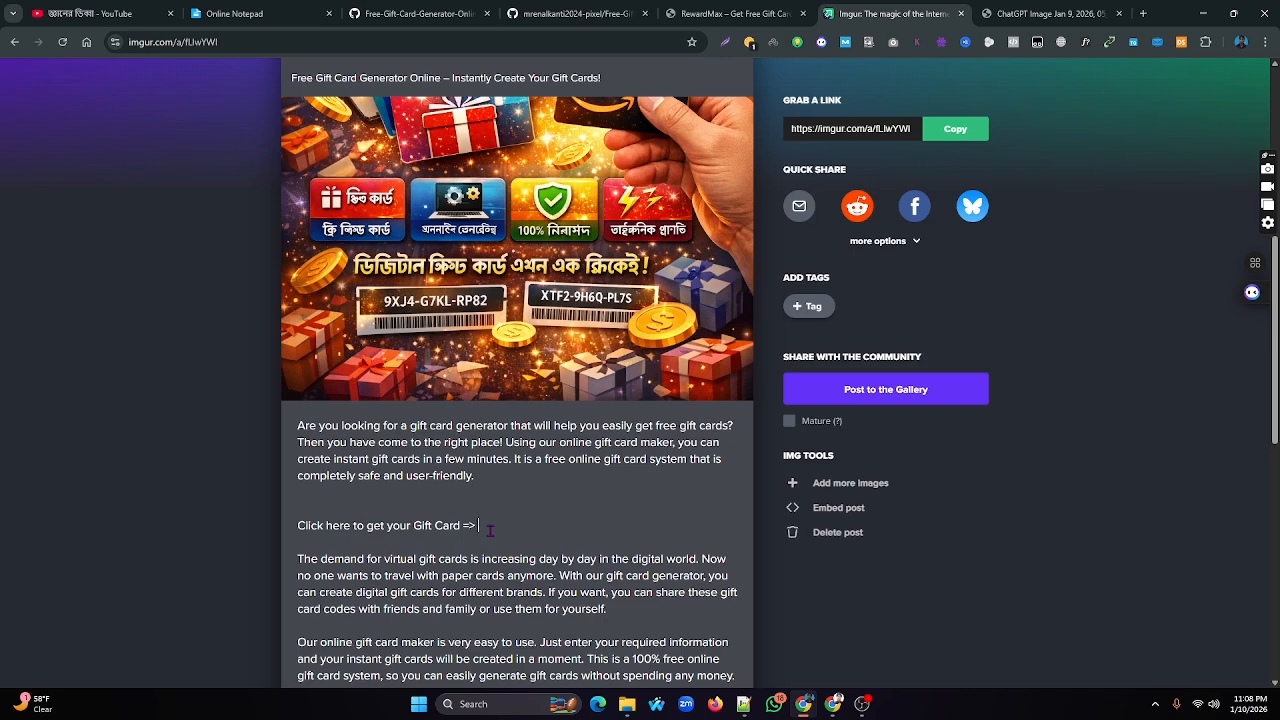
type("https://buyvibenow.com/")
Duplicate the "Click here to get your Gift Card" line with its link directly underneath
left_click_drag(612, 527, 295, 532)
key("ctrl+c")
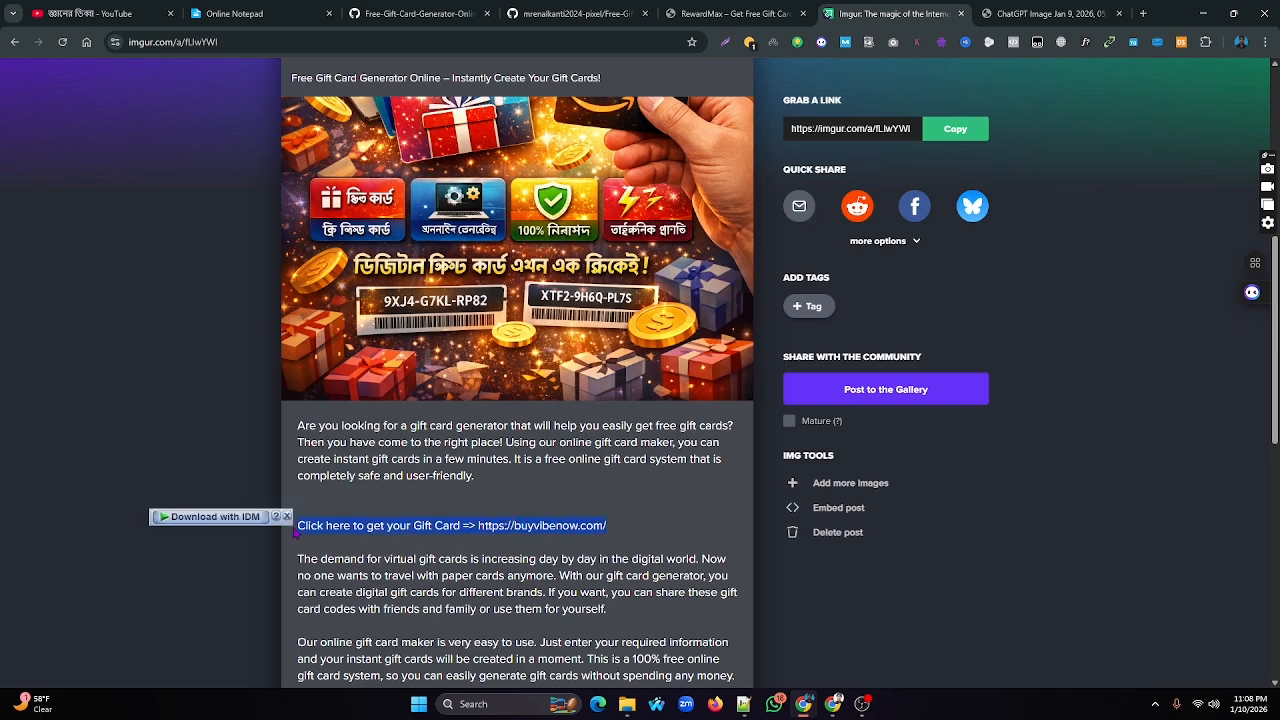
left_click(634, 526)
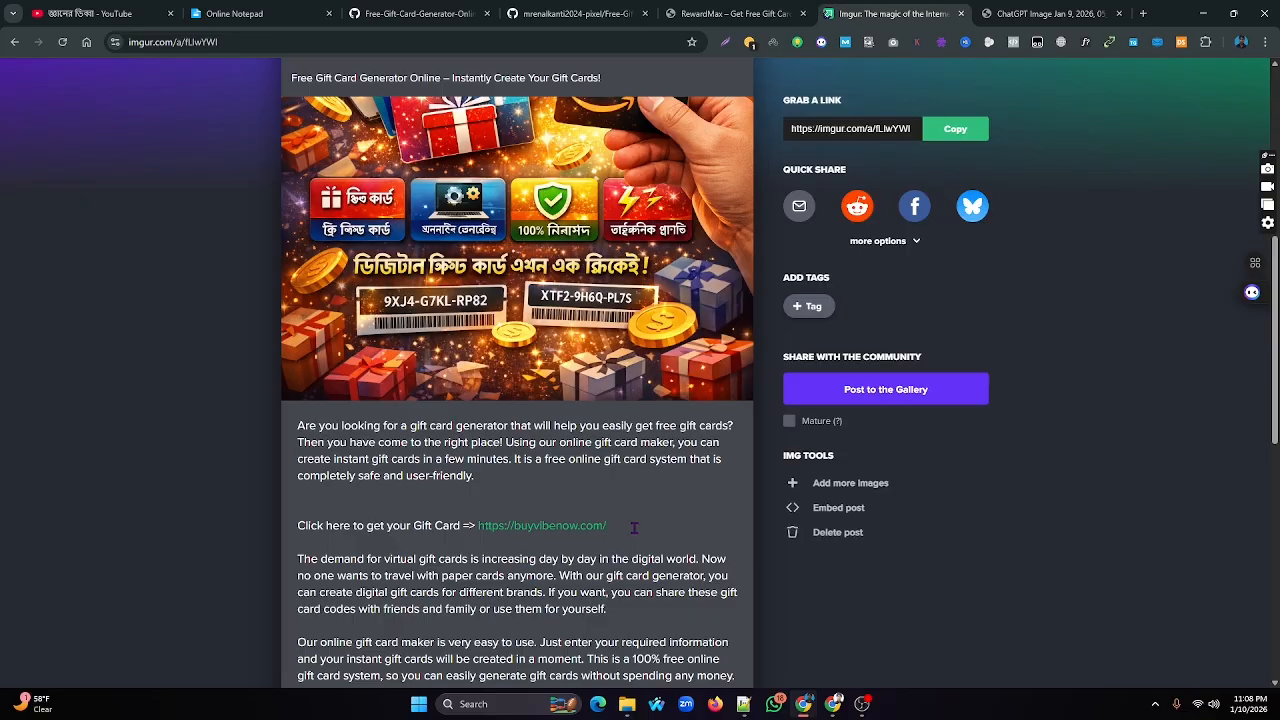
key("Return")
key("ctrl+v")
scroll(634, 531, "down", 3)
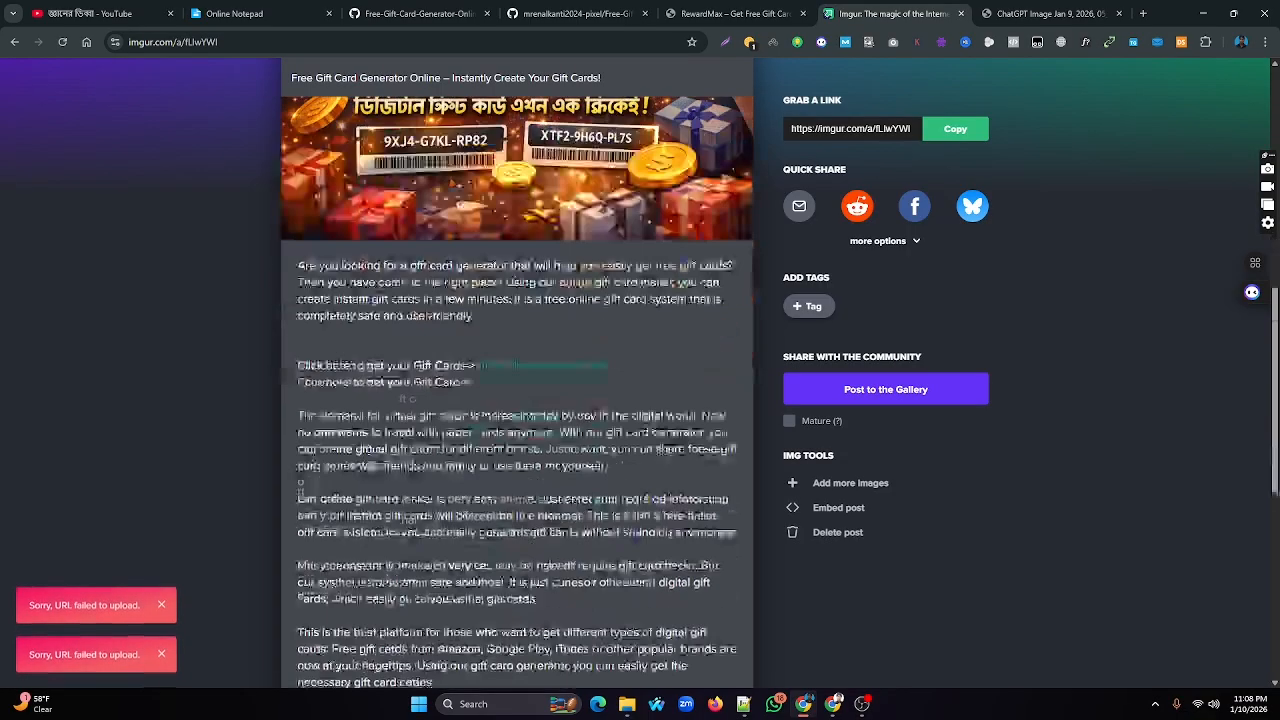
scroll(634, 537, "up", 2)
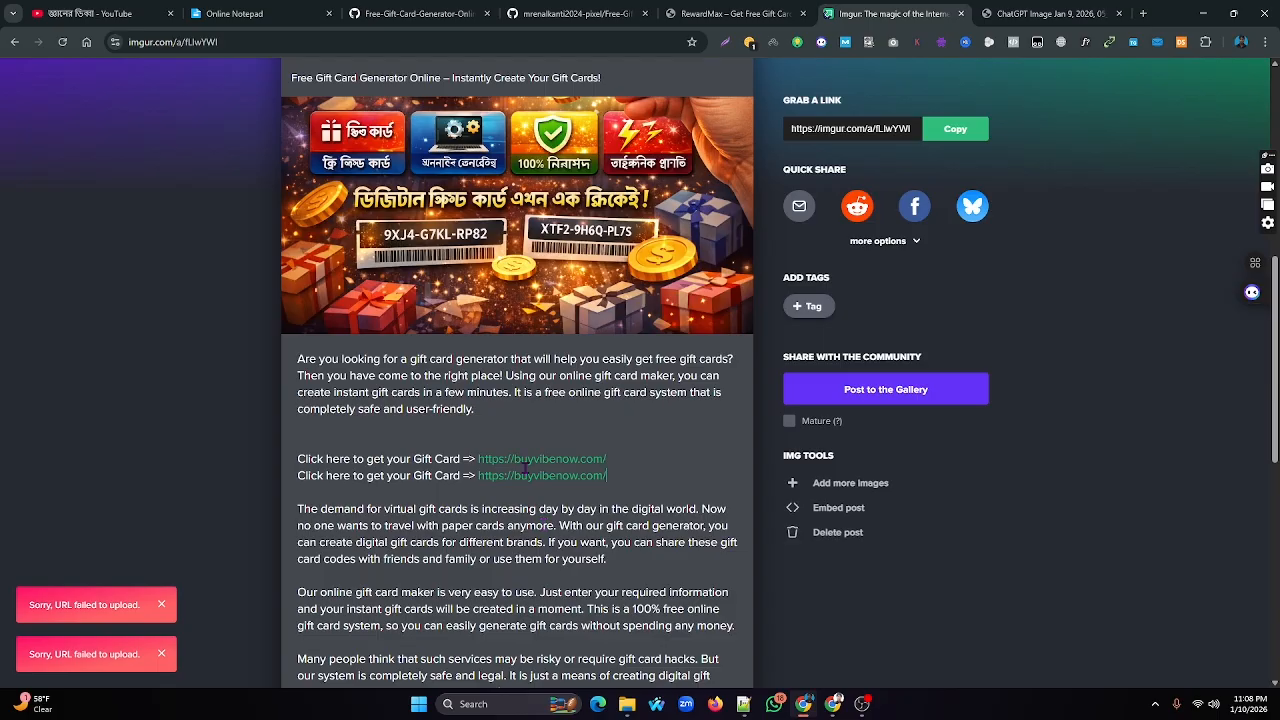
left_click(624, 459)
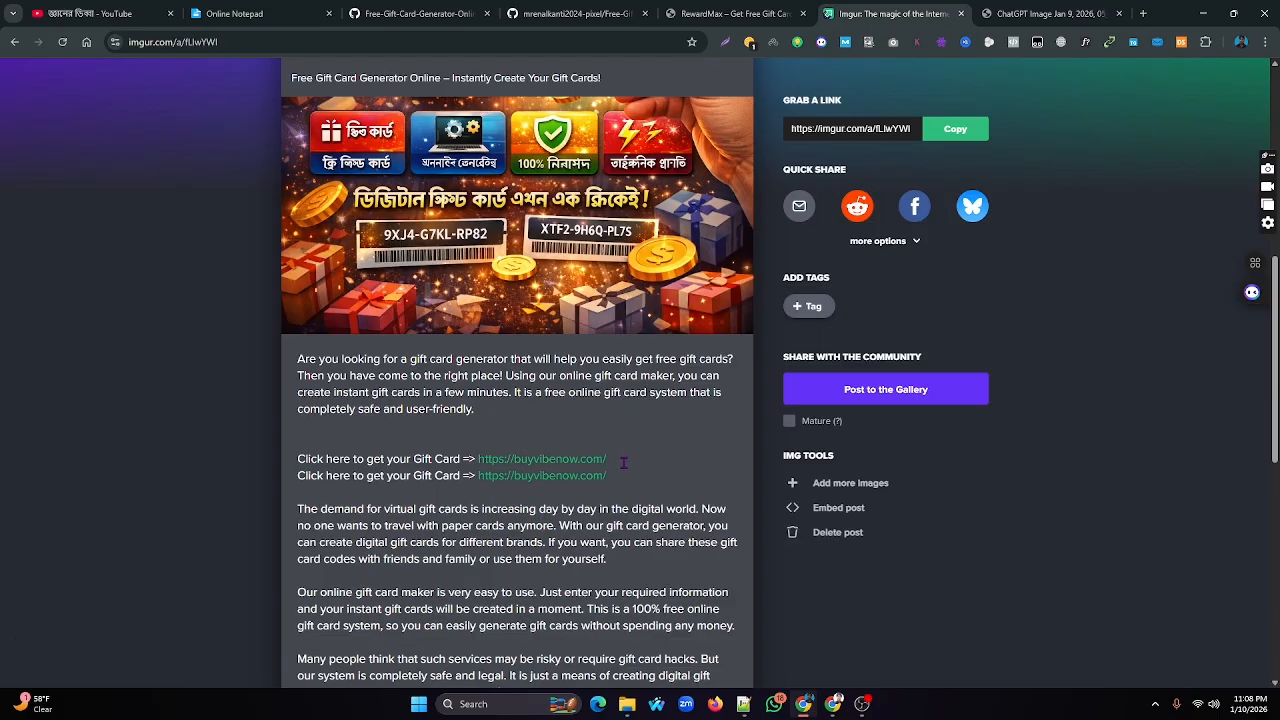
key("BackSpace")
left_click(618, 476)
key("BackSpace")
key("BackSpace")
key("BackSpace")
key("BackSpace")
key("BackSpace")
key("BackSpace")
key("BackSpace")
key("BackSpace")
key("BackSpace")
left_click(514, 476)
key("BackSpace")
key("BackSpace")
key("BackSpace")
key("BackSpace")
key("BackSpace")
key("BackSpace")
key("BackSpace")
key("BackSpace")
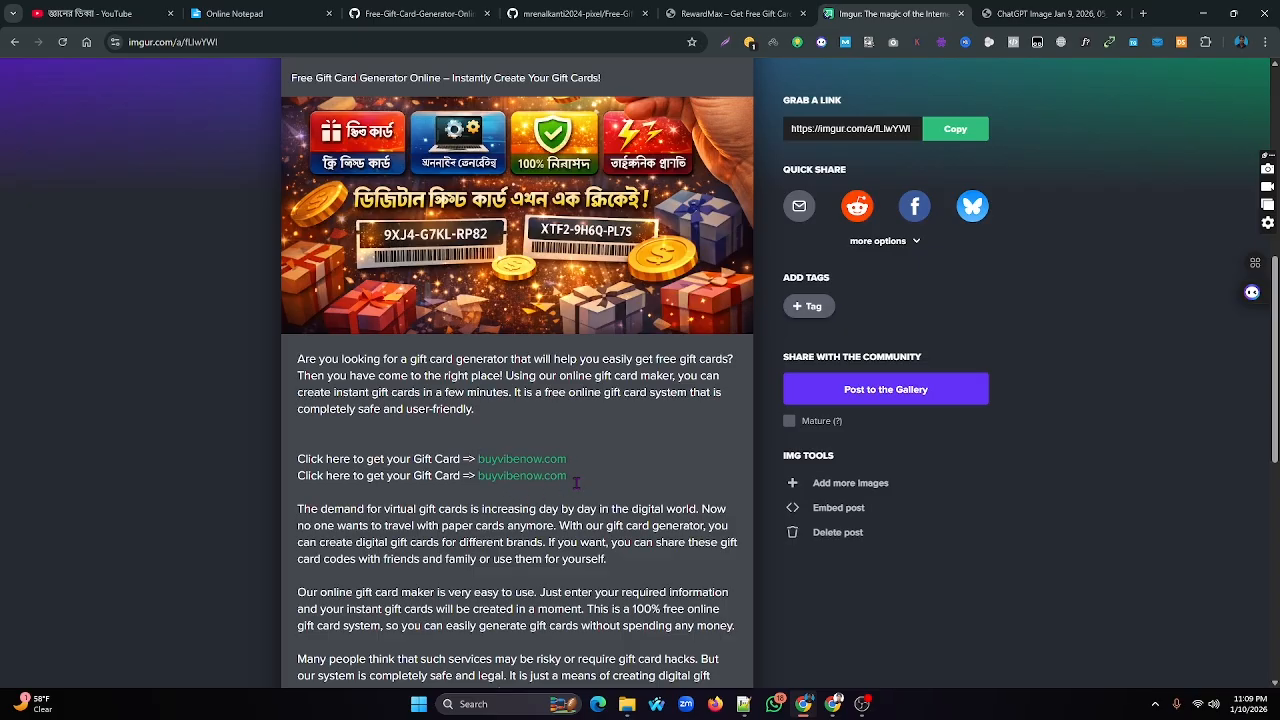
Copy both "Click here" lines and insert them again above the paragraph beginning "To put it briefly"
left_click_drag(550, 476, 283, 468)
key("ctrl+c")
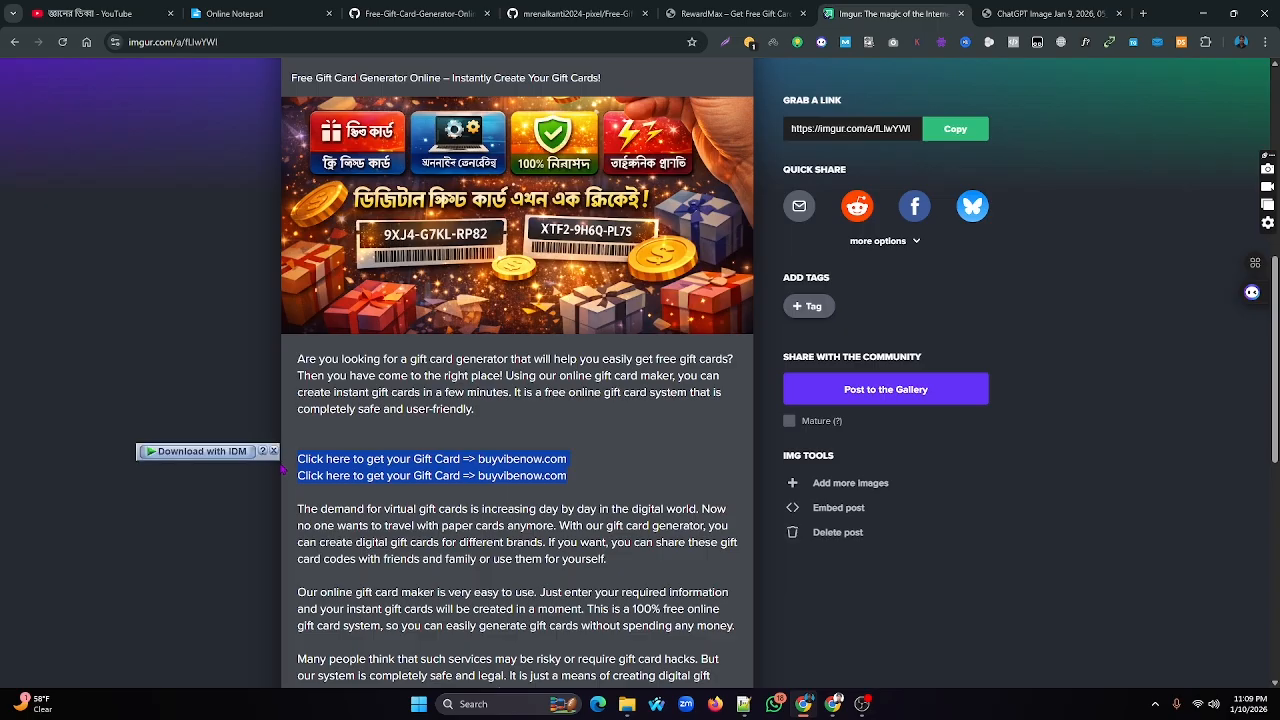
scroll(416, 436, "down", 5)
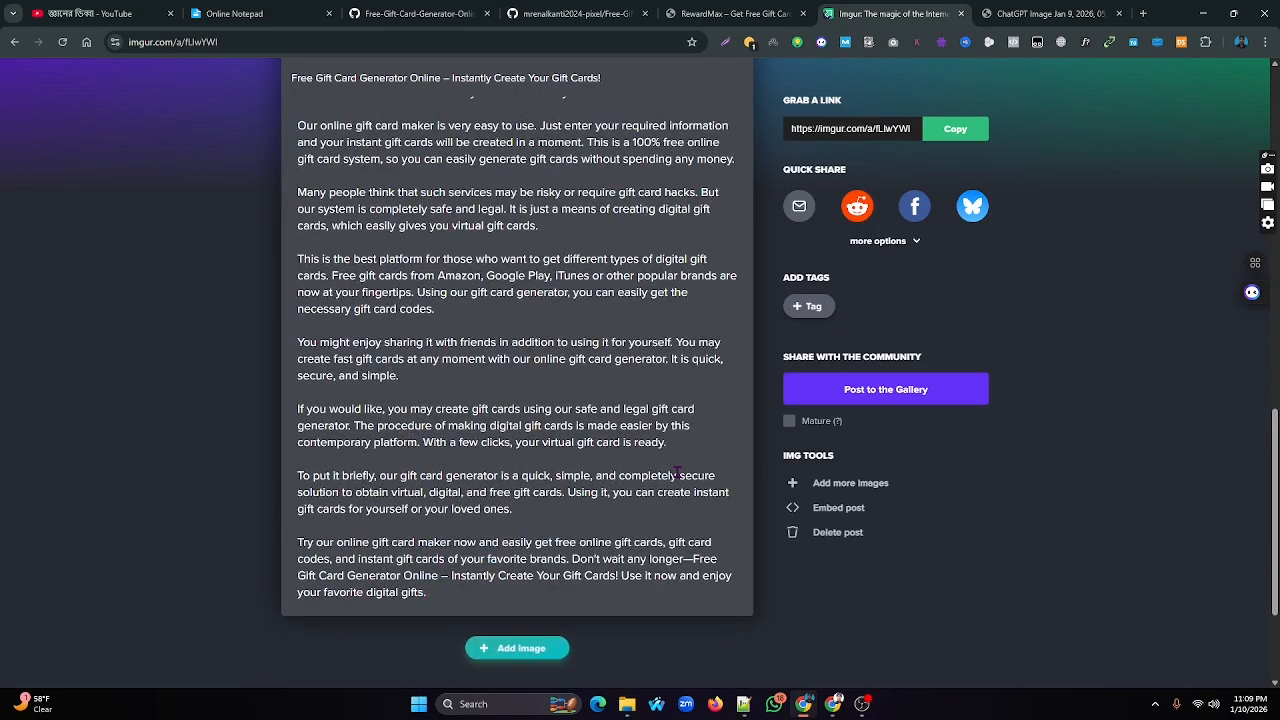
key("Return")
key("Return")
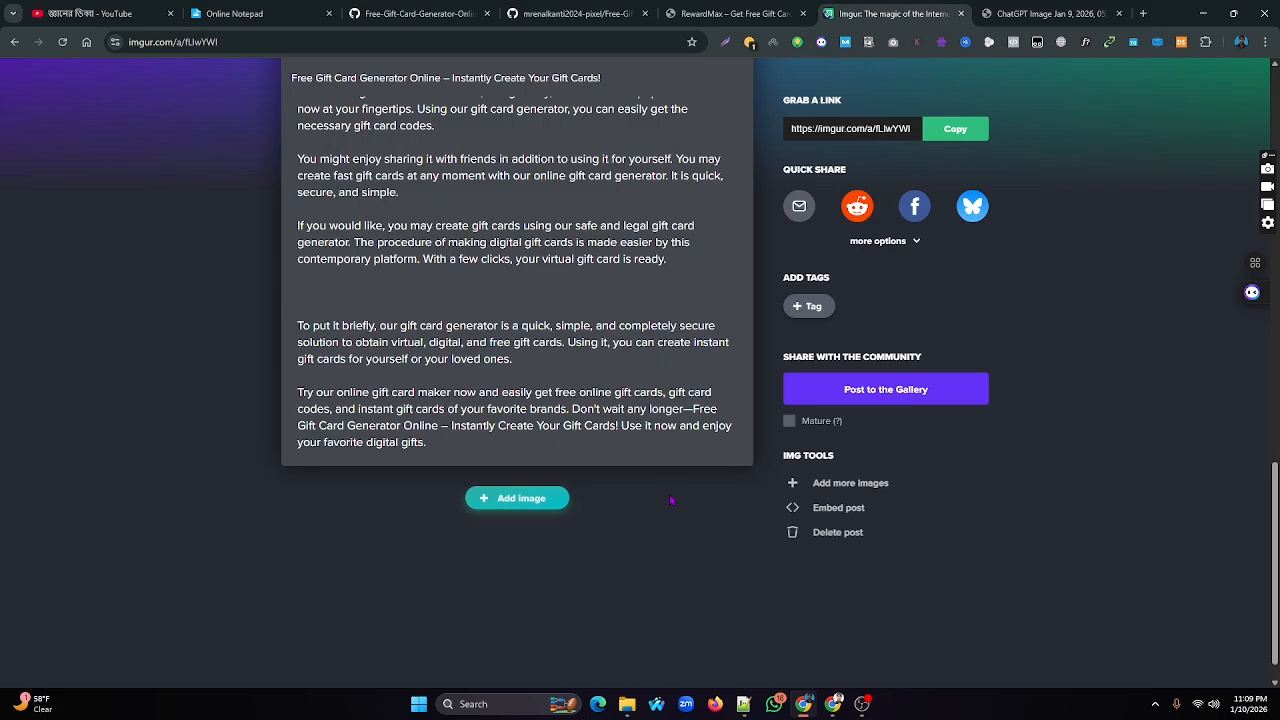
key("ctrl+v")
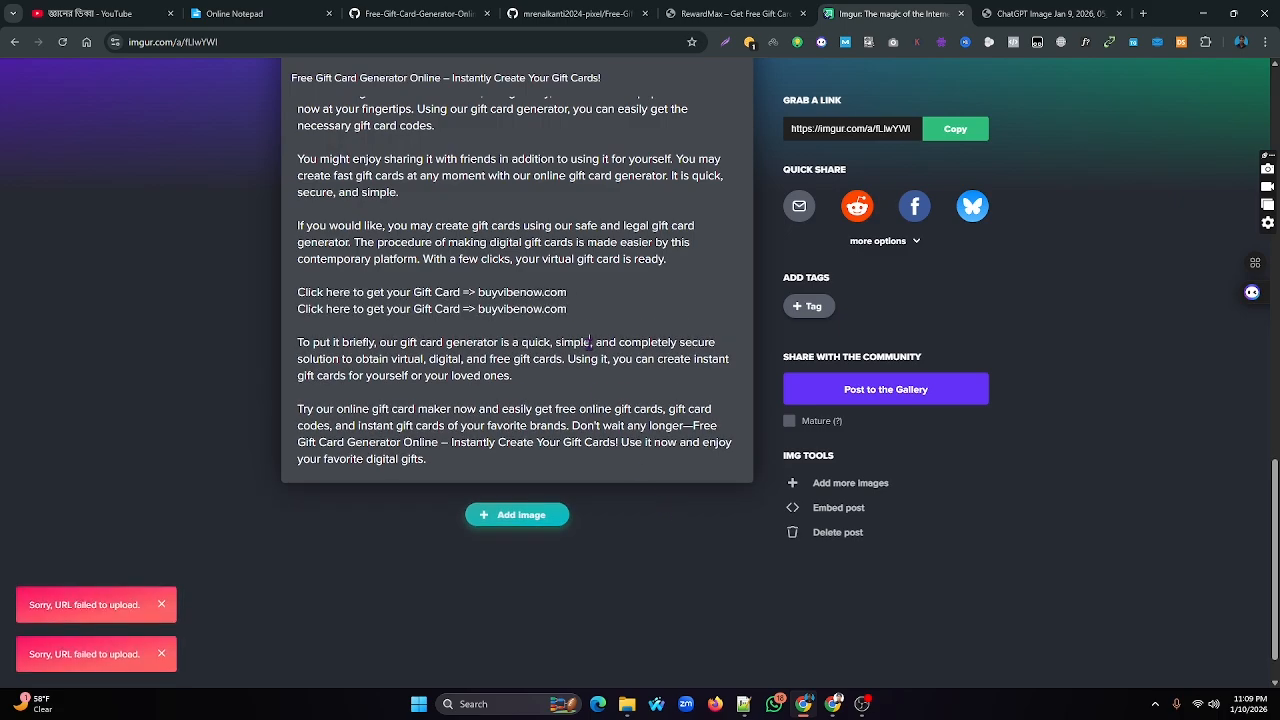
Review the post's title, image, description and inserted link lines
scroll(648, 365, "up", 8)
scroll(578, 360, "down", 4)
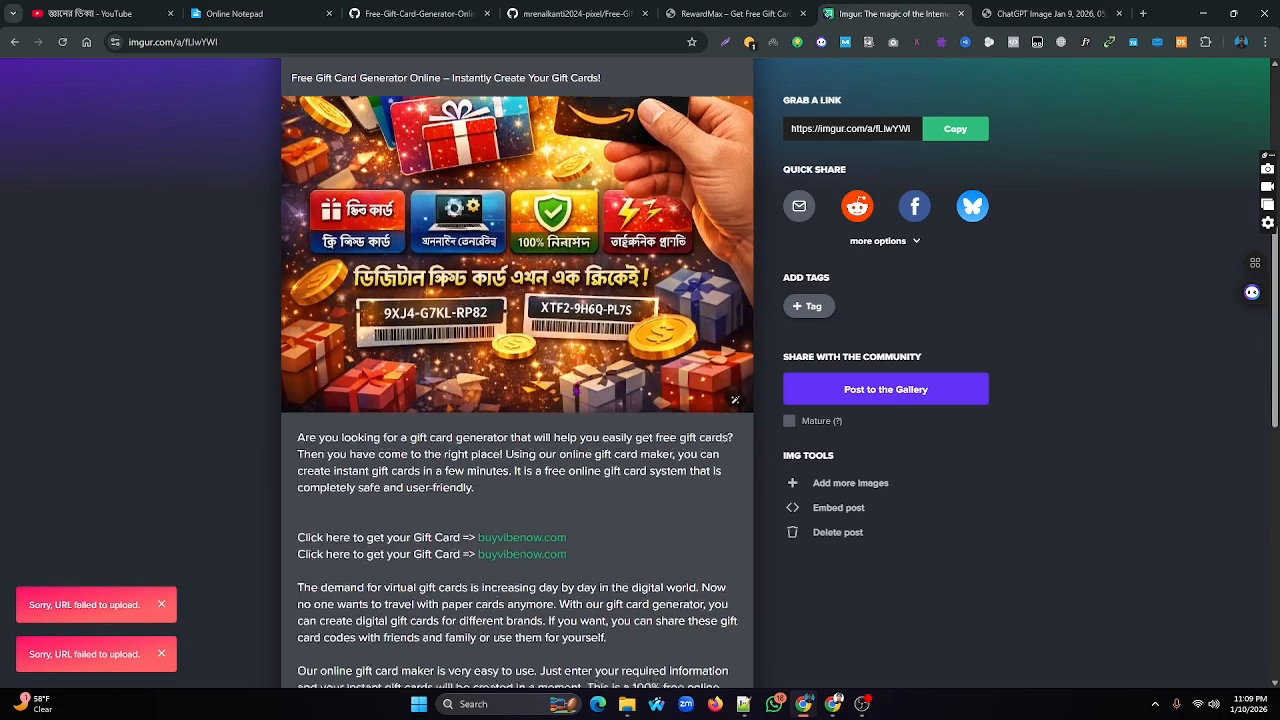
scroll(590, 645, "down", 2)
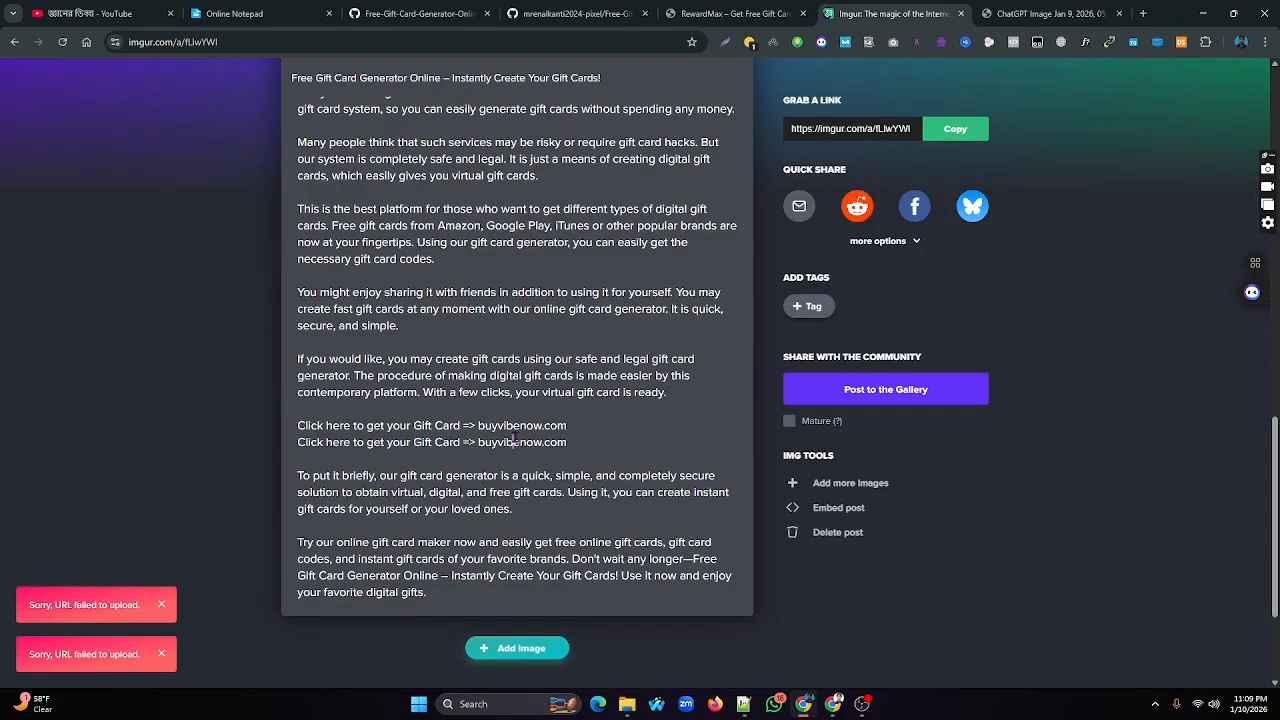
scroll(565, 410, "up", 3)
scroll(567, 375, "down", 3)
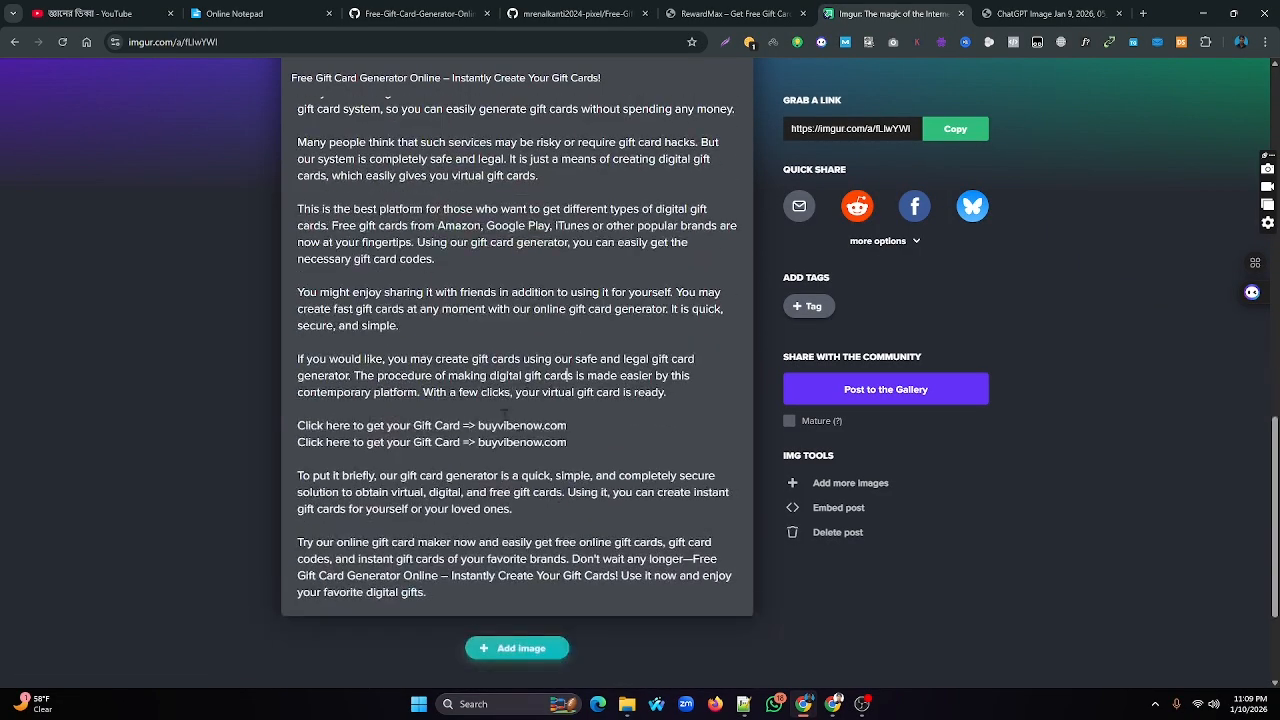
scroll(649, 437, "up", 5)
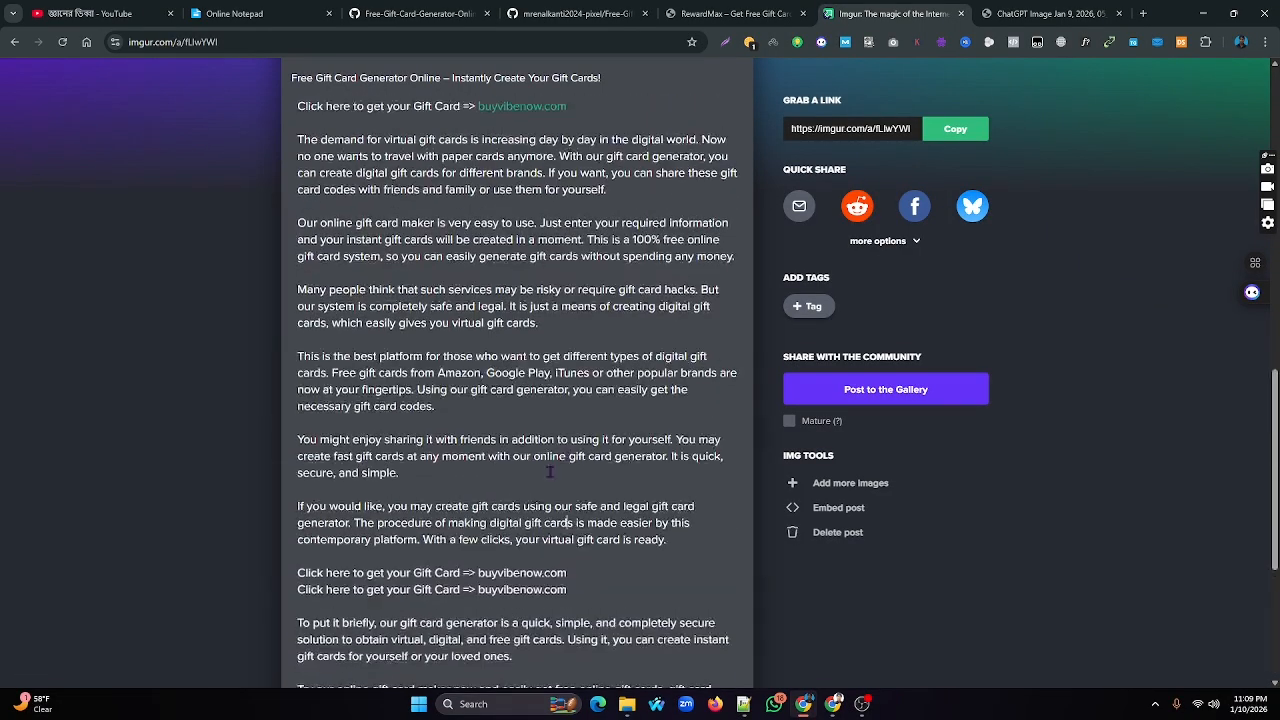
scroll(649, 437, "up", 3)
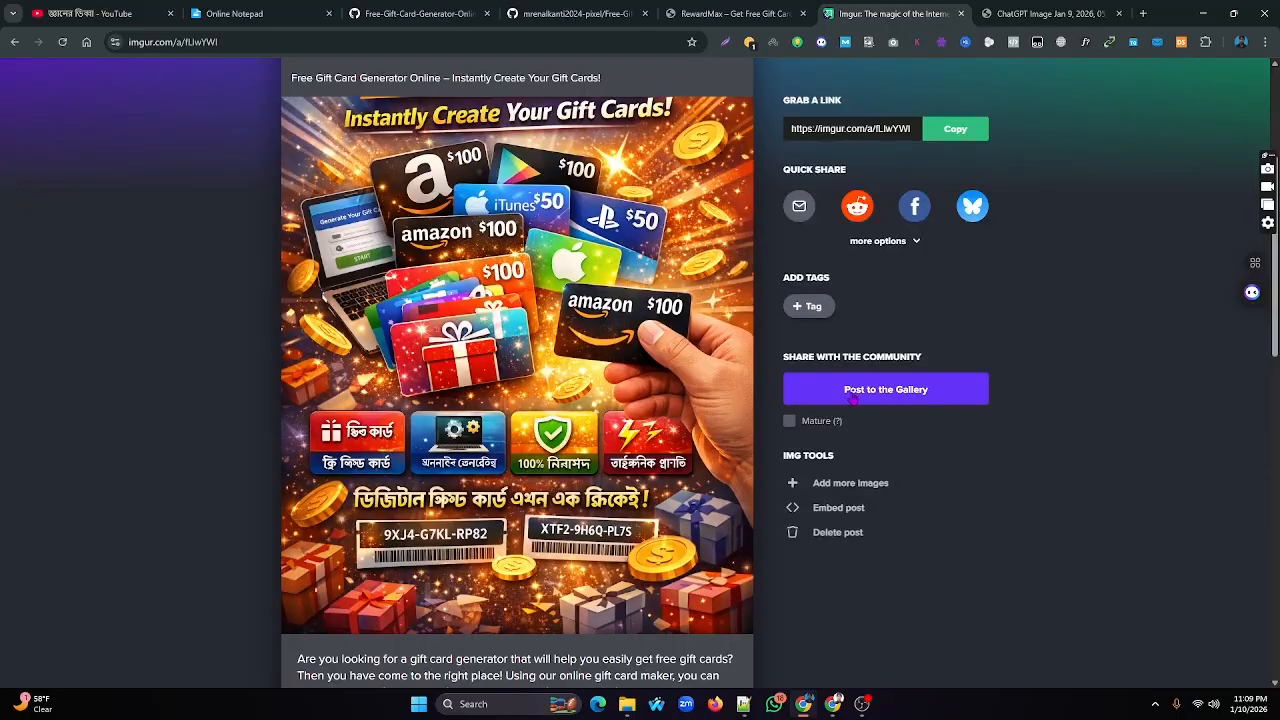
scroll(866, 396, "up", 3)
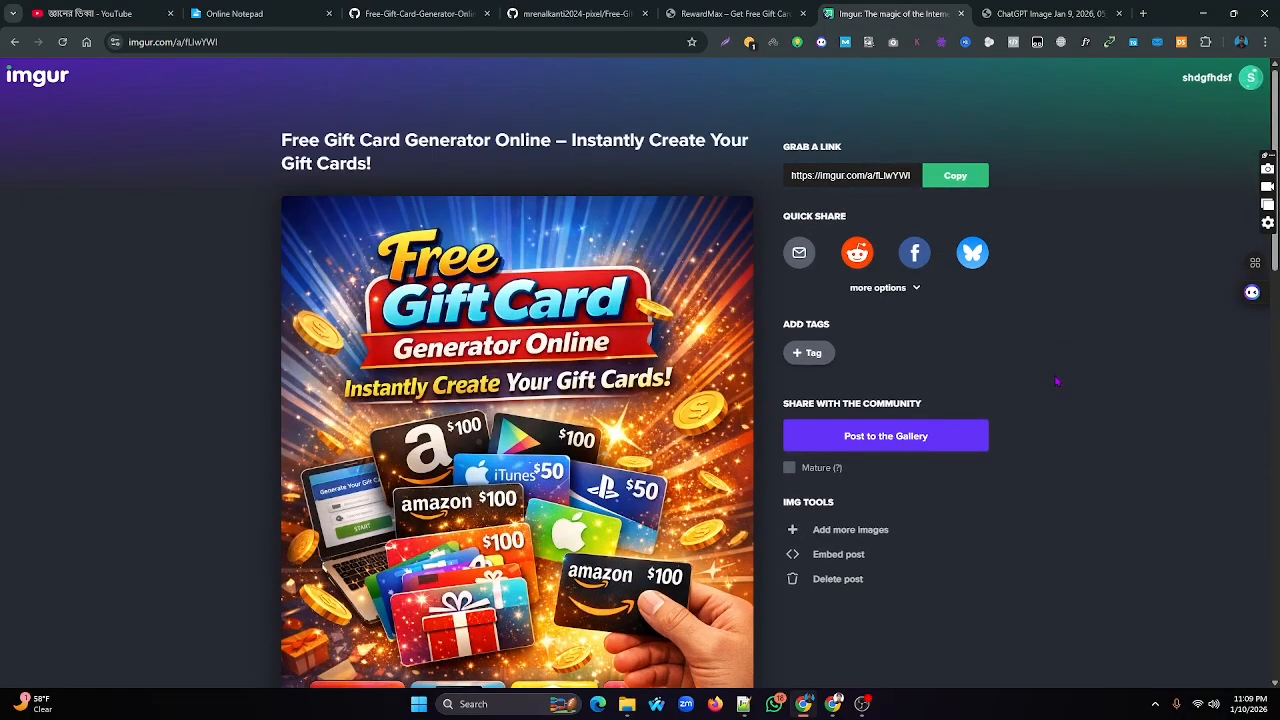
Check the post's description and link lines, and publish the post to the Imgur gallery
scroll(1057, 381, "down", 8)
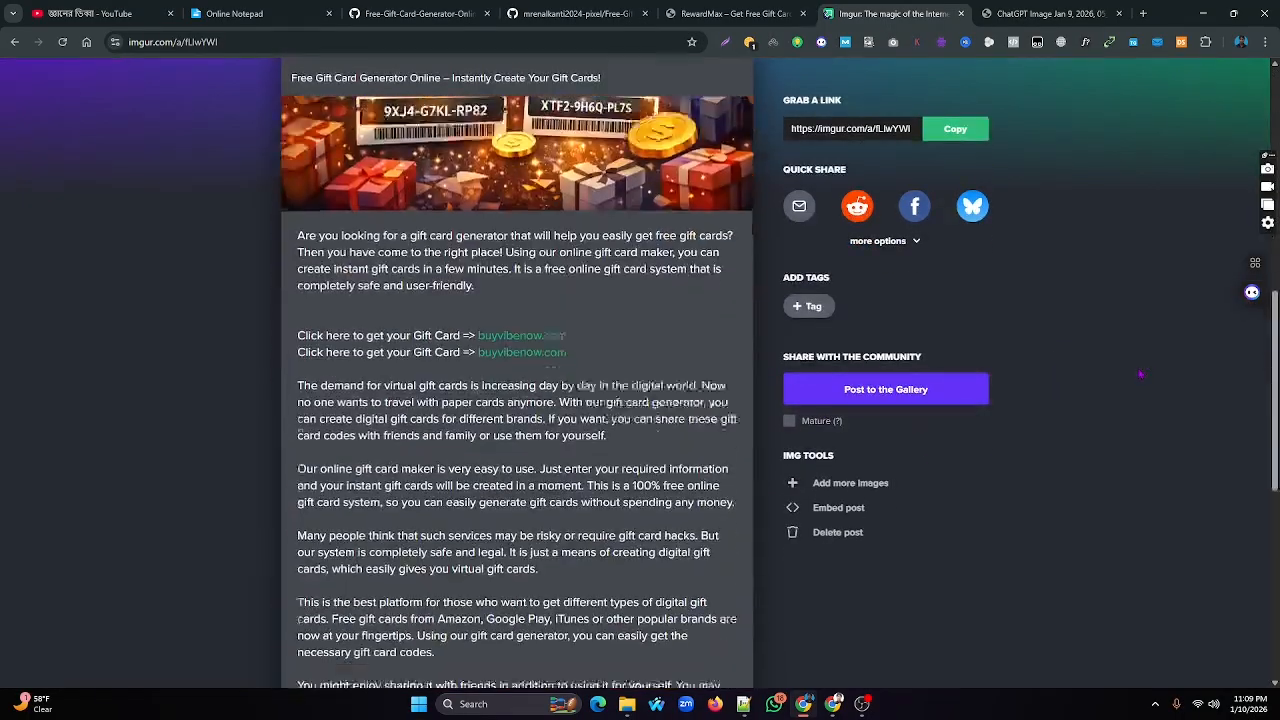
scroll(1140, 374, "down", 5)
scroll(1141, 381, "up", 3)
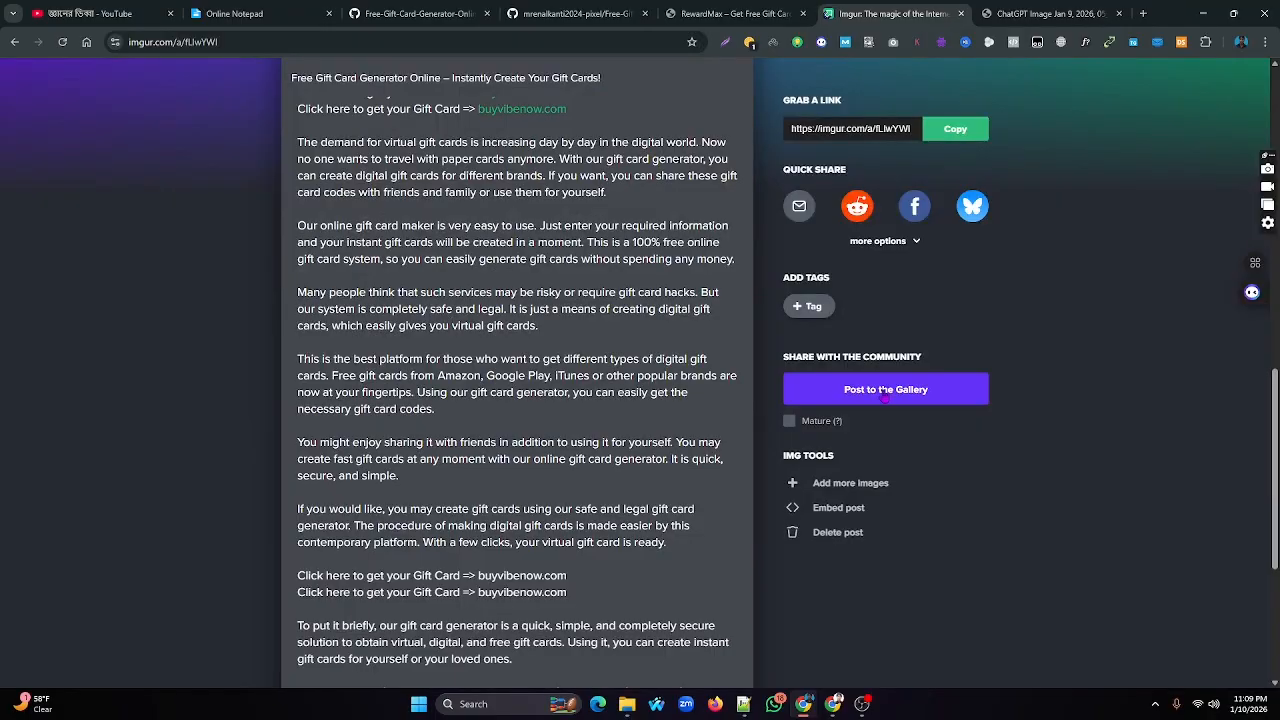
left_click(884, 393)
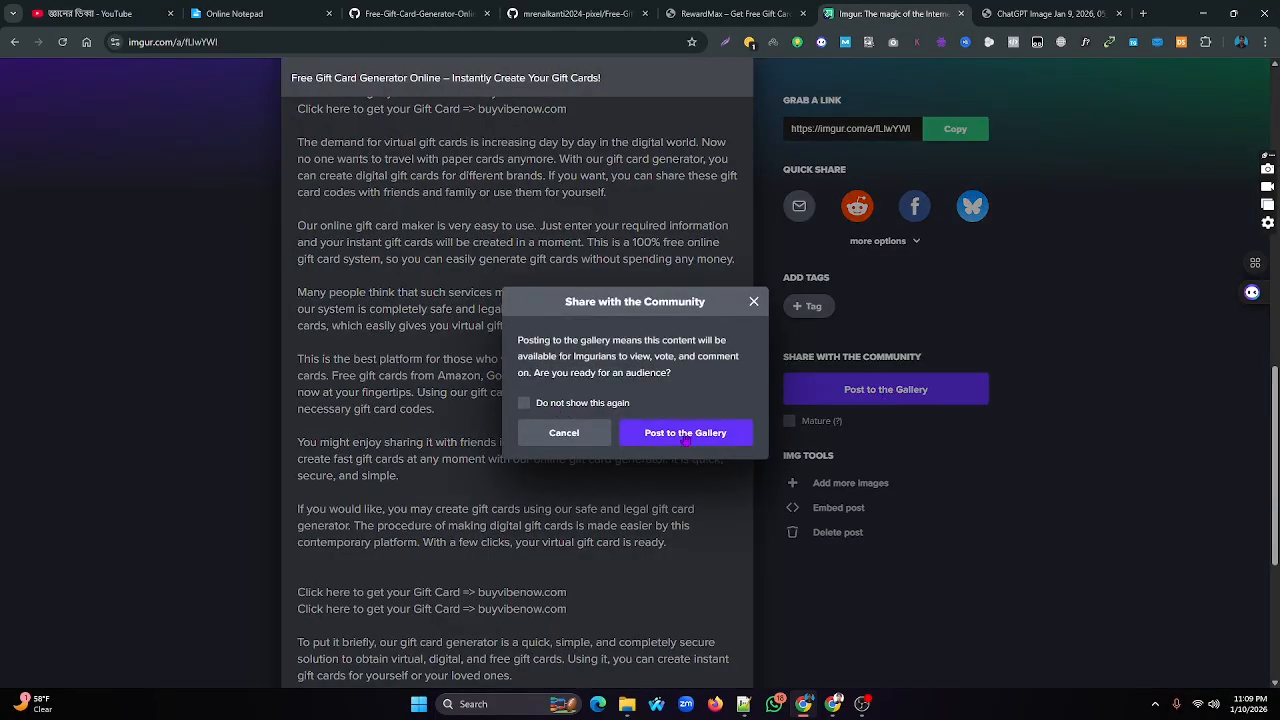
left_click(685, 433)
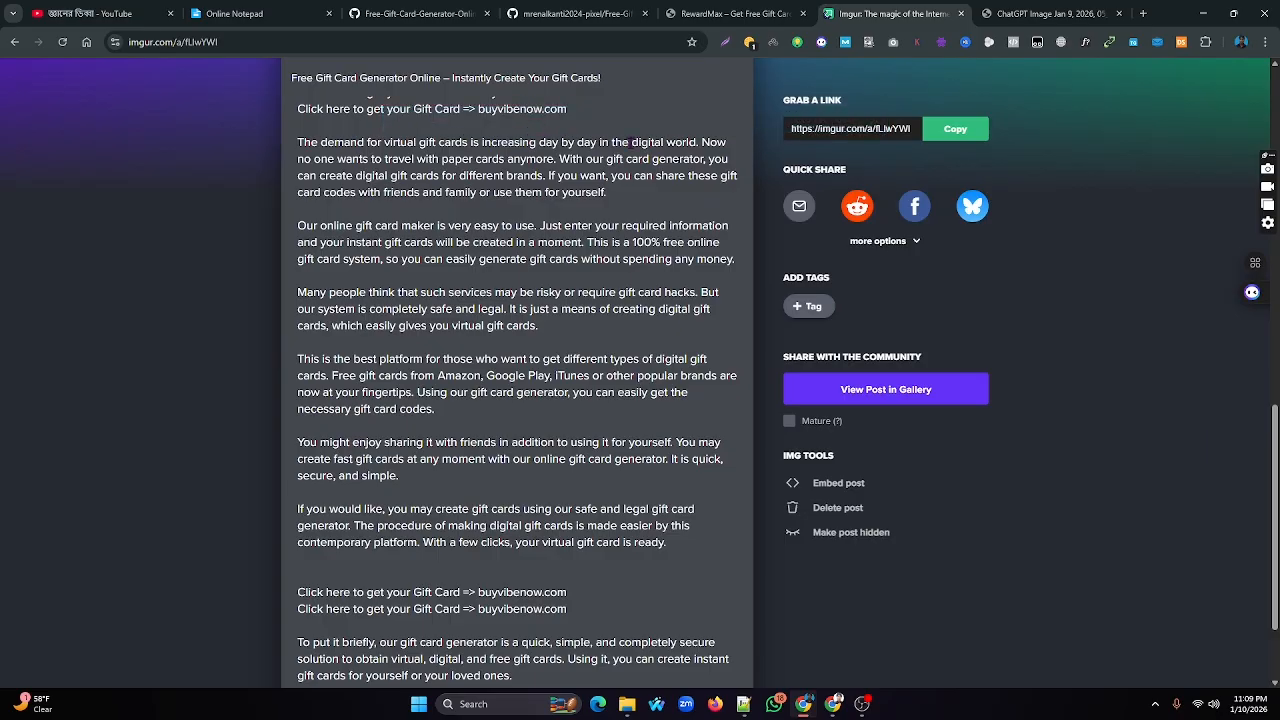
Copy the post image's link and open it in a new browser tab to view the page
scroll(538, 236, "up", 10)
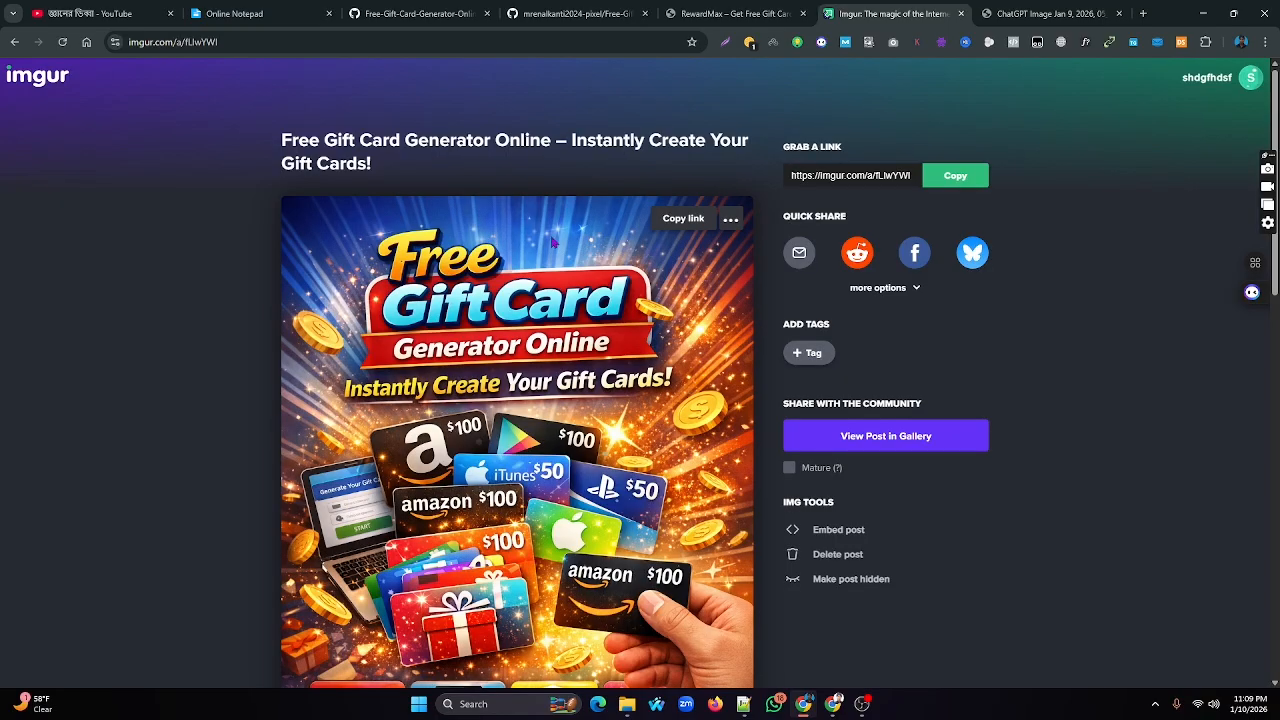
left_click(680, 226)
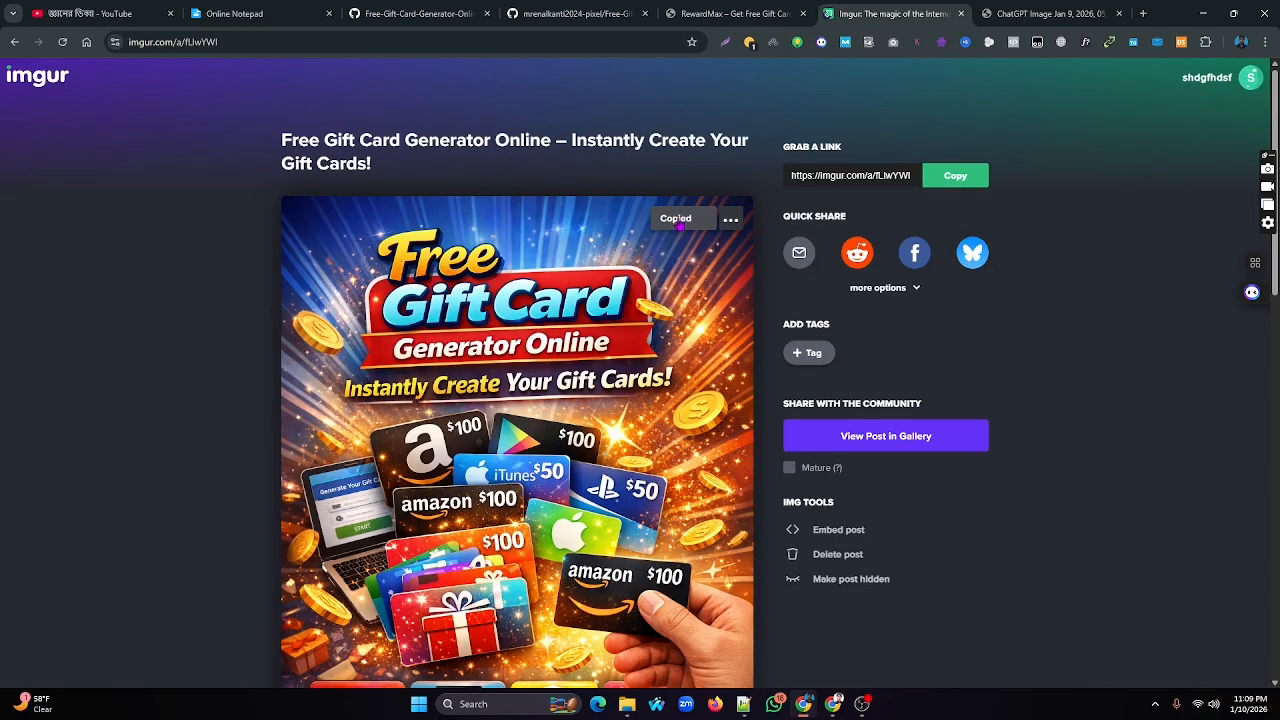
left_click(1143, 14)
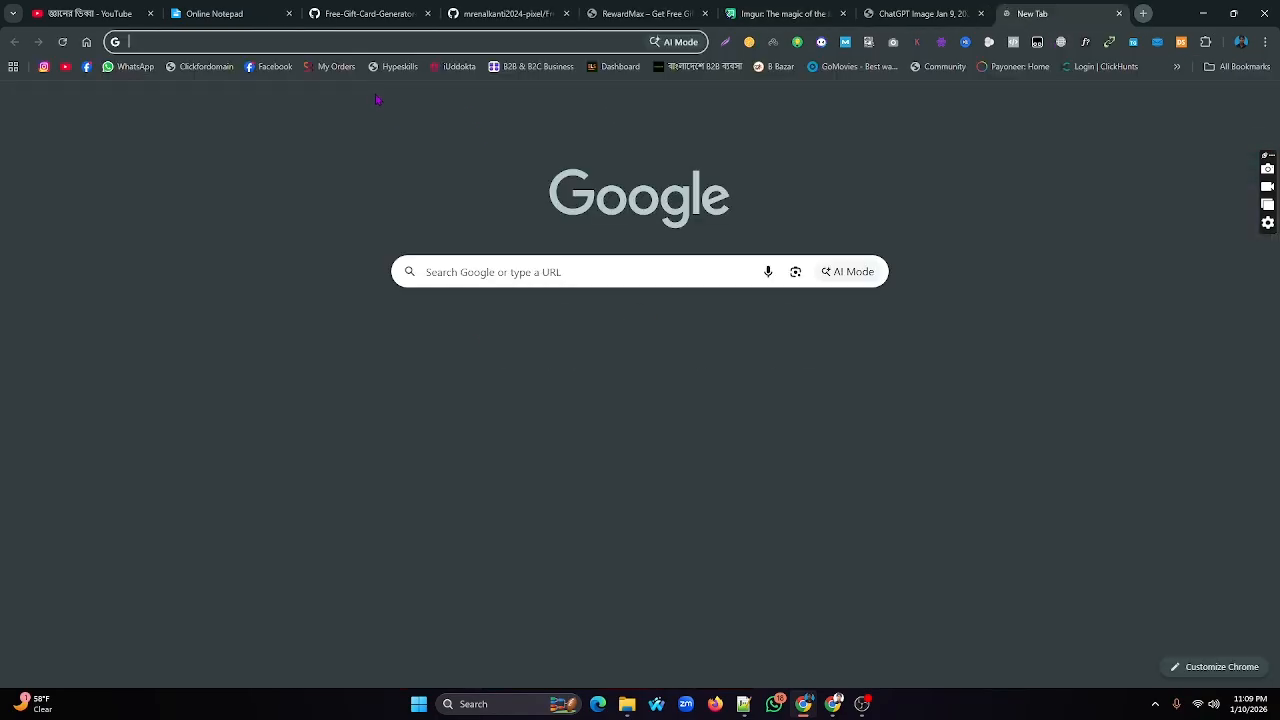
right_click(378, 41)
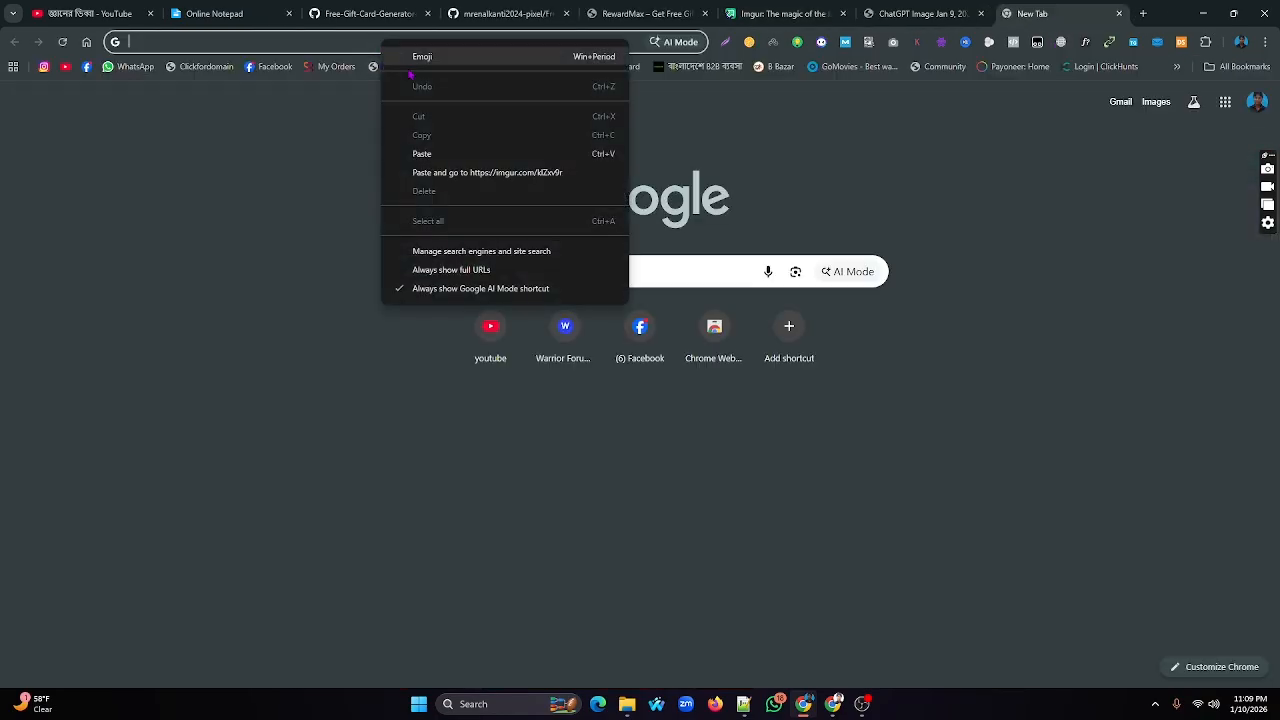
left_click(456, 173)
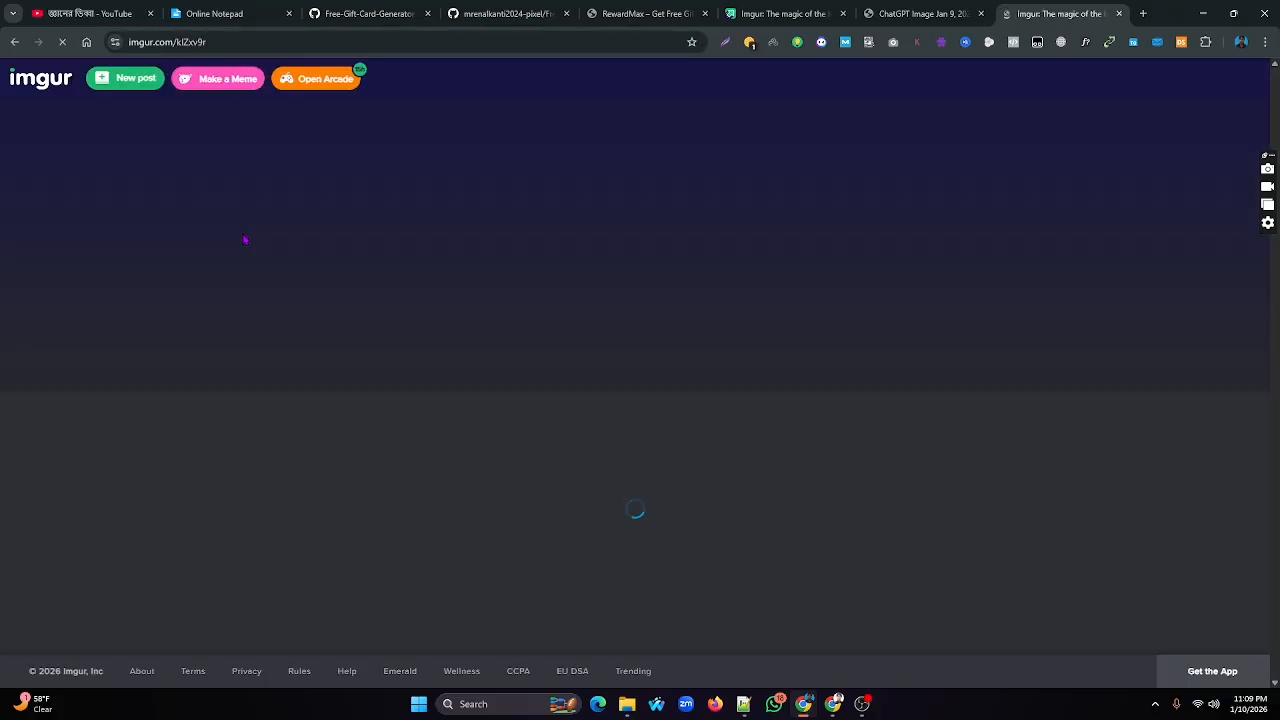
scroll(176, 298, "down", 4)
scroll(176, 298, "down", 7)
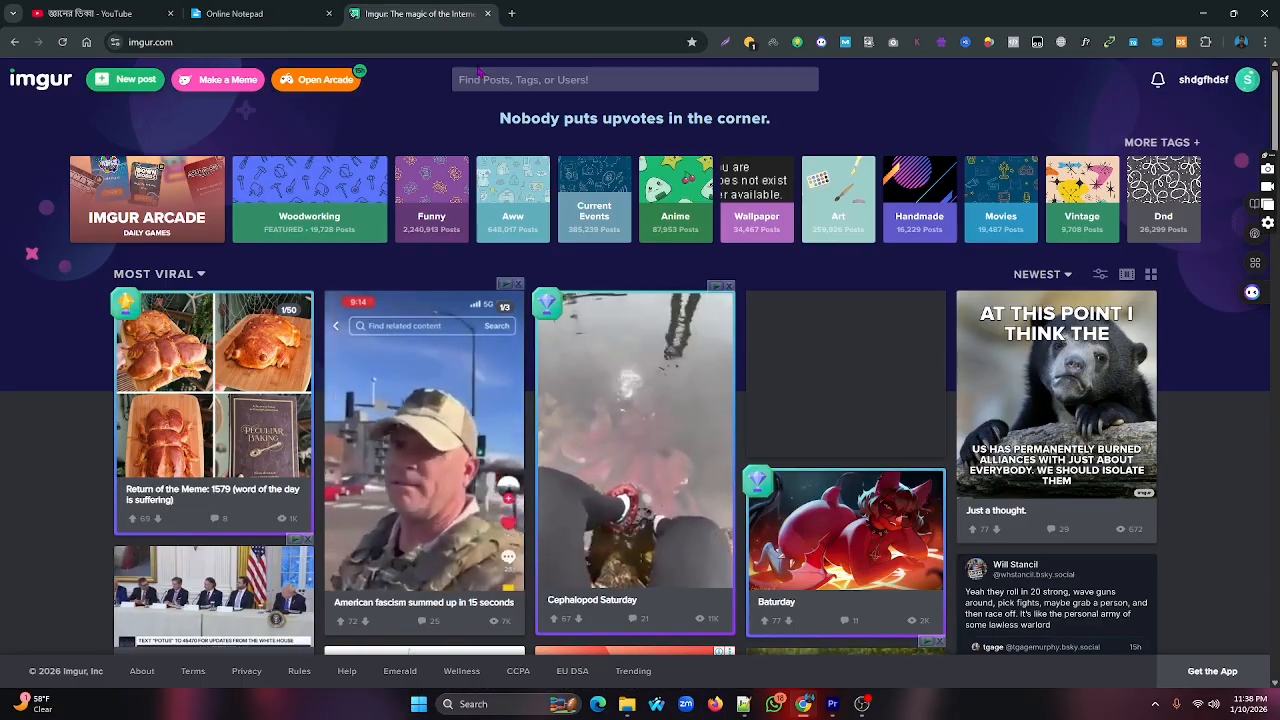
Go to the account's own Imgur posts and open the public "Free Gift Card Generator Online" post
left_click(41, 80)
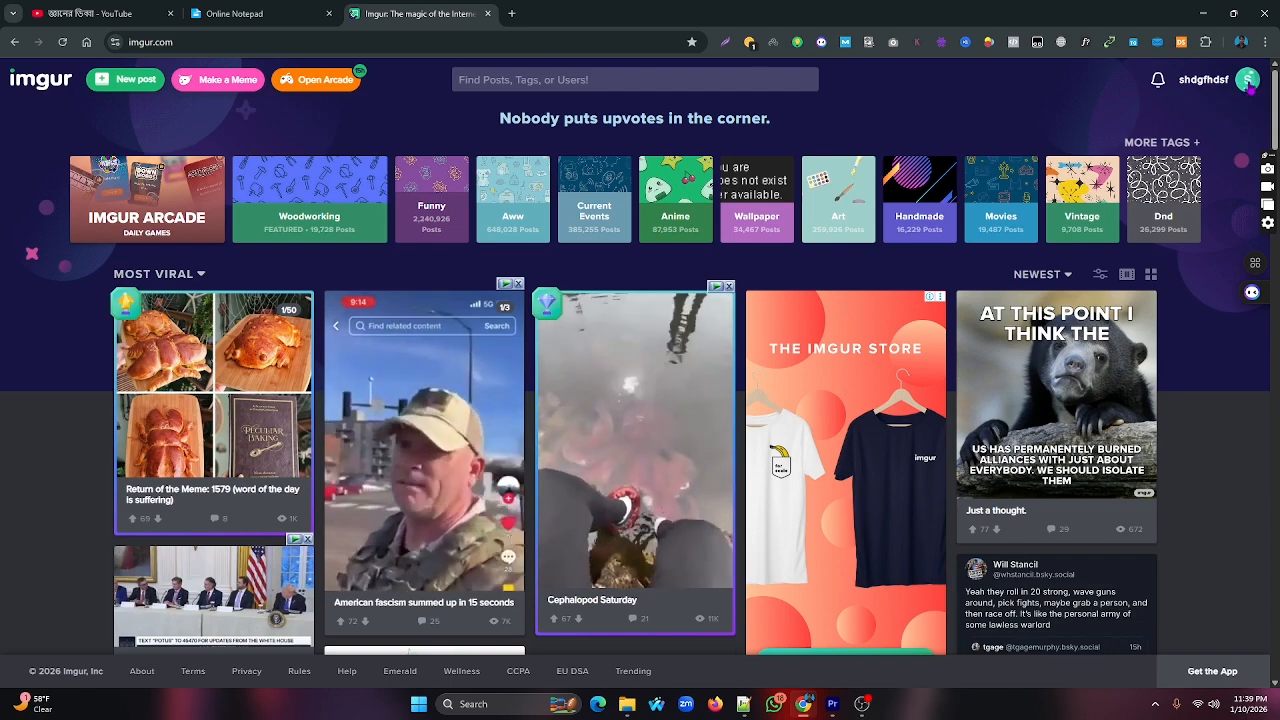
left_click(1248, 82)
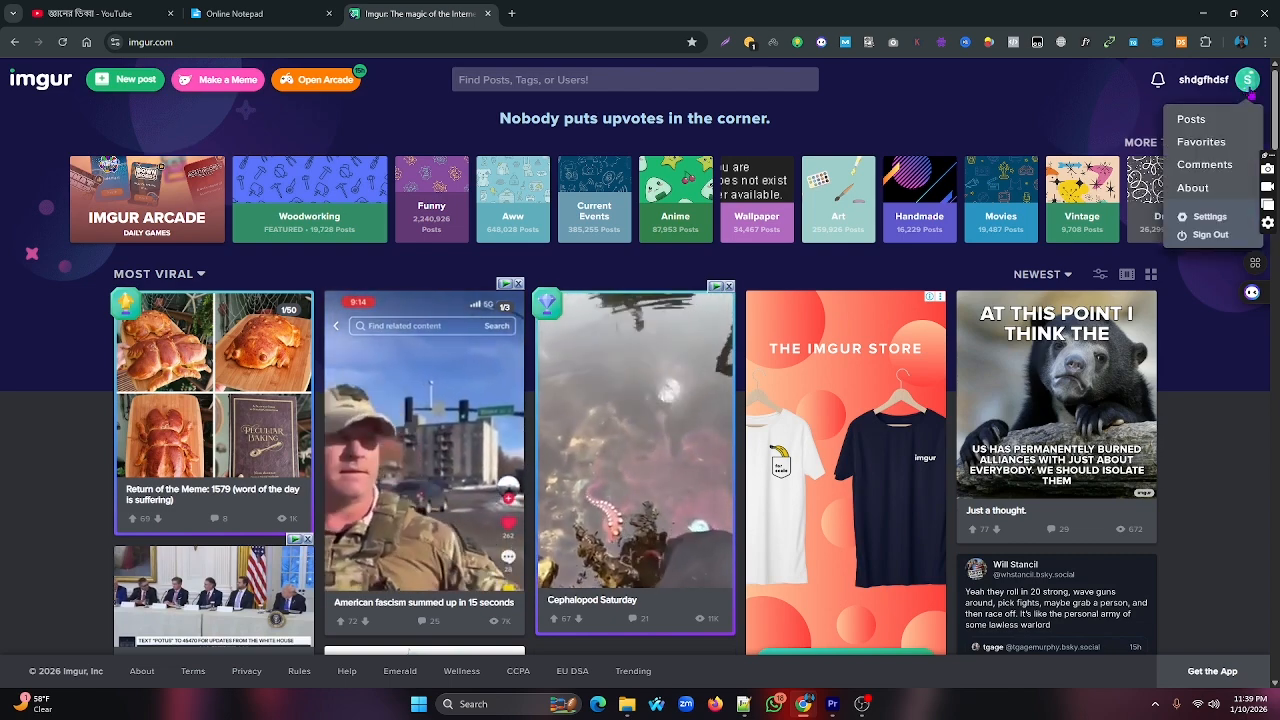
left_click(1192, 120)
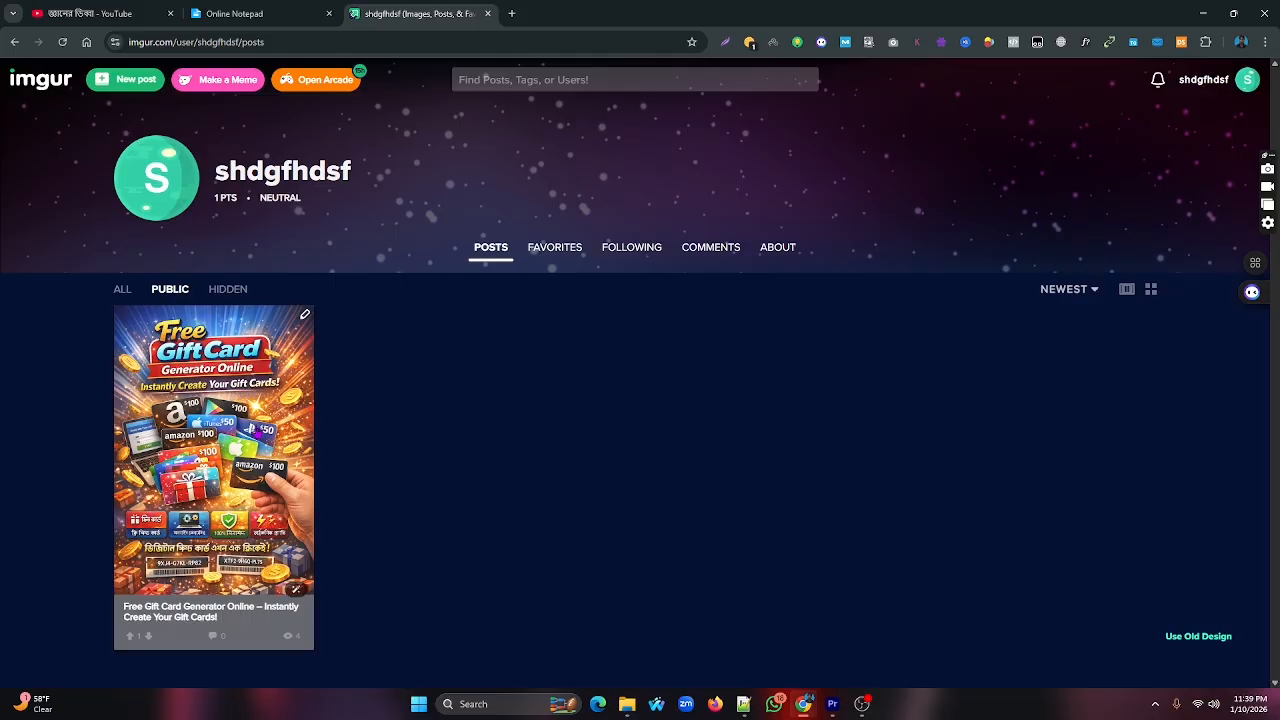
left_click(178, 618)
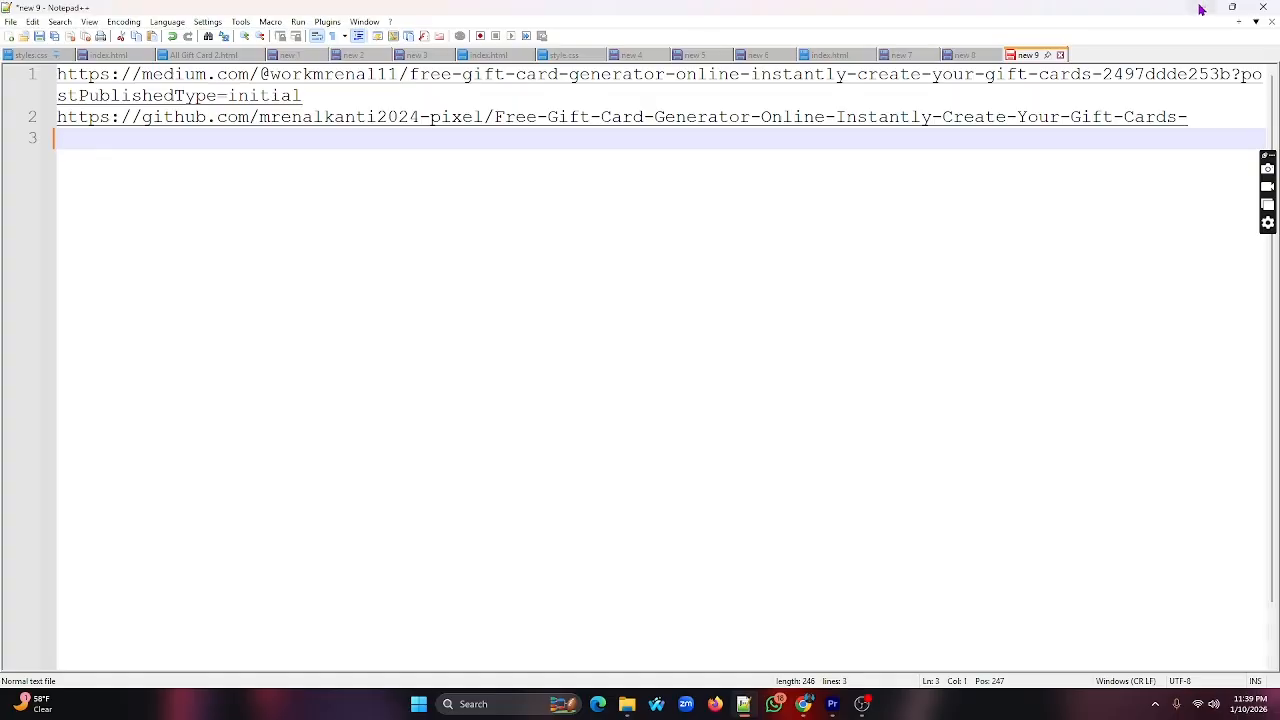
Copy the gallery post's URL and add it below the Medium and GitHub links in the Notepad++ file
left_click(1202, 10)
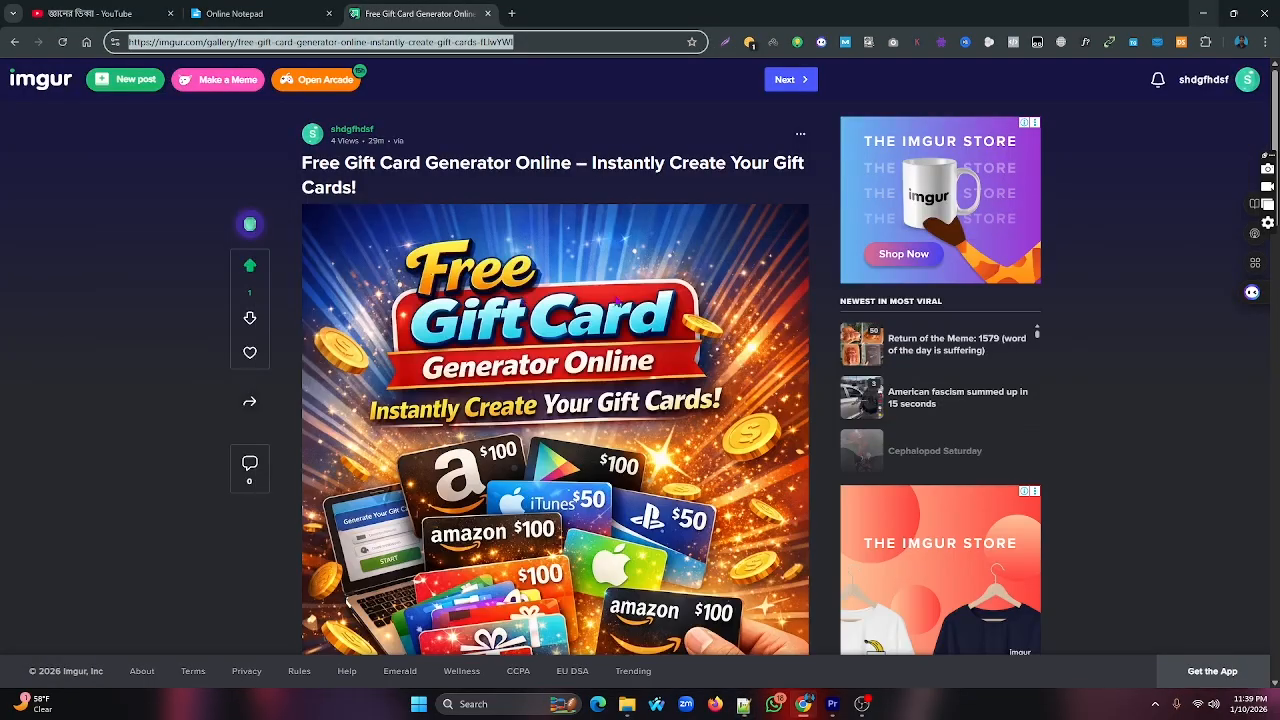
right_click(539, 41)
left_click(560, 165)
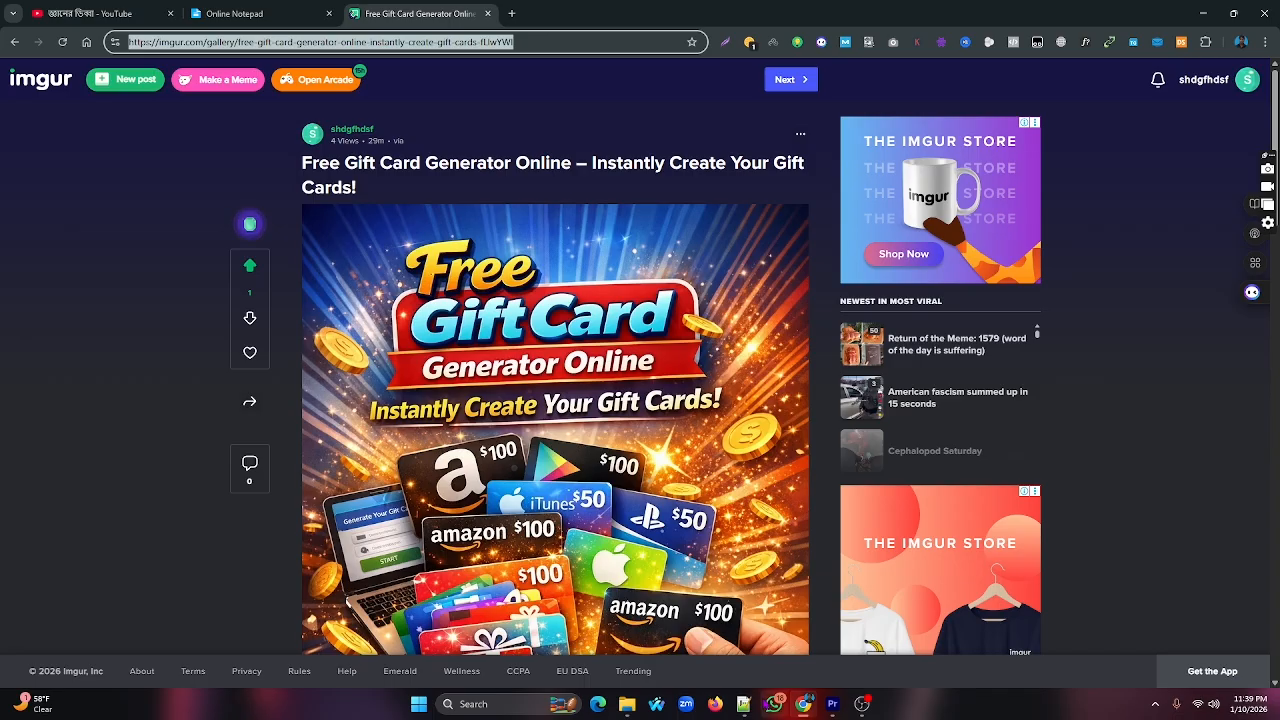
left_click(743, 704)
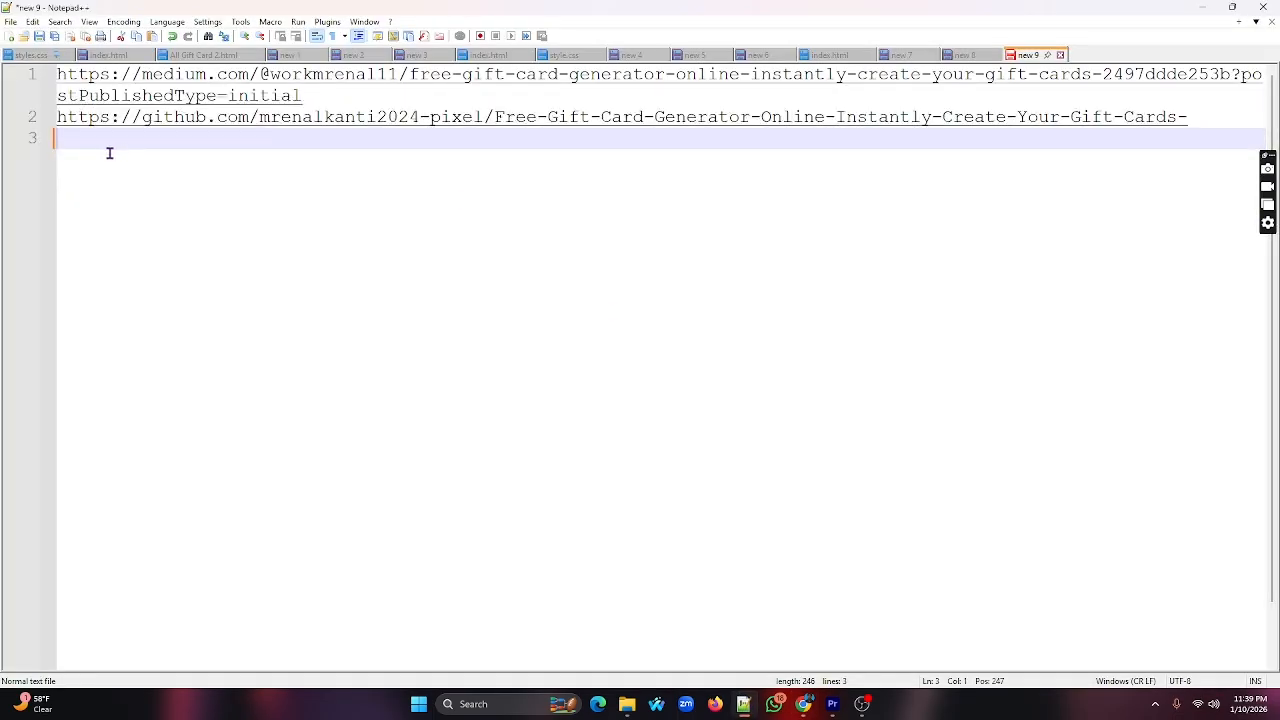
type("https://imgur.com/gallery/free-gift-card-generator-online-instantly-create-gift-cards-fhJWVH")
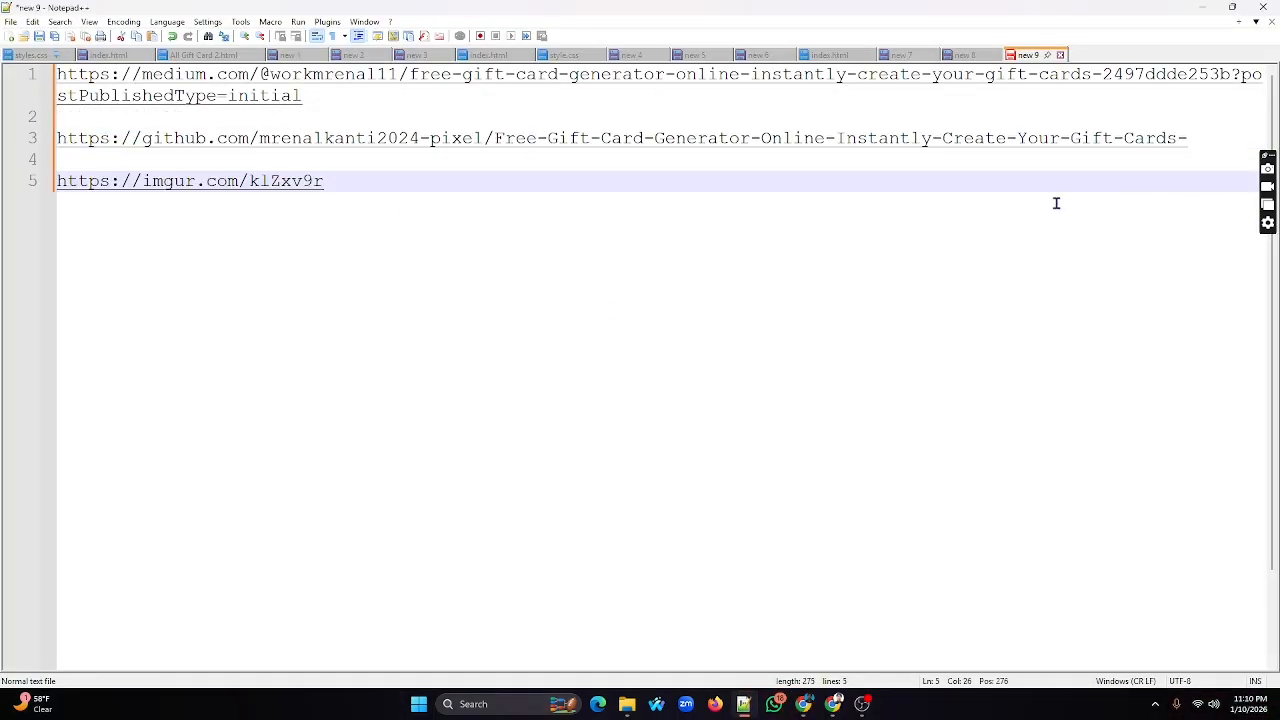
Review the saved Medium, GitHub and Imgur links in the Notepad++ file
left_click_drag(345, 183, 47, 83)
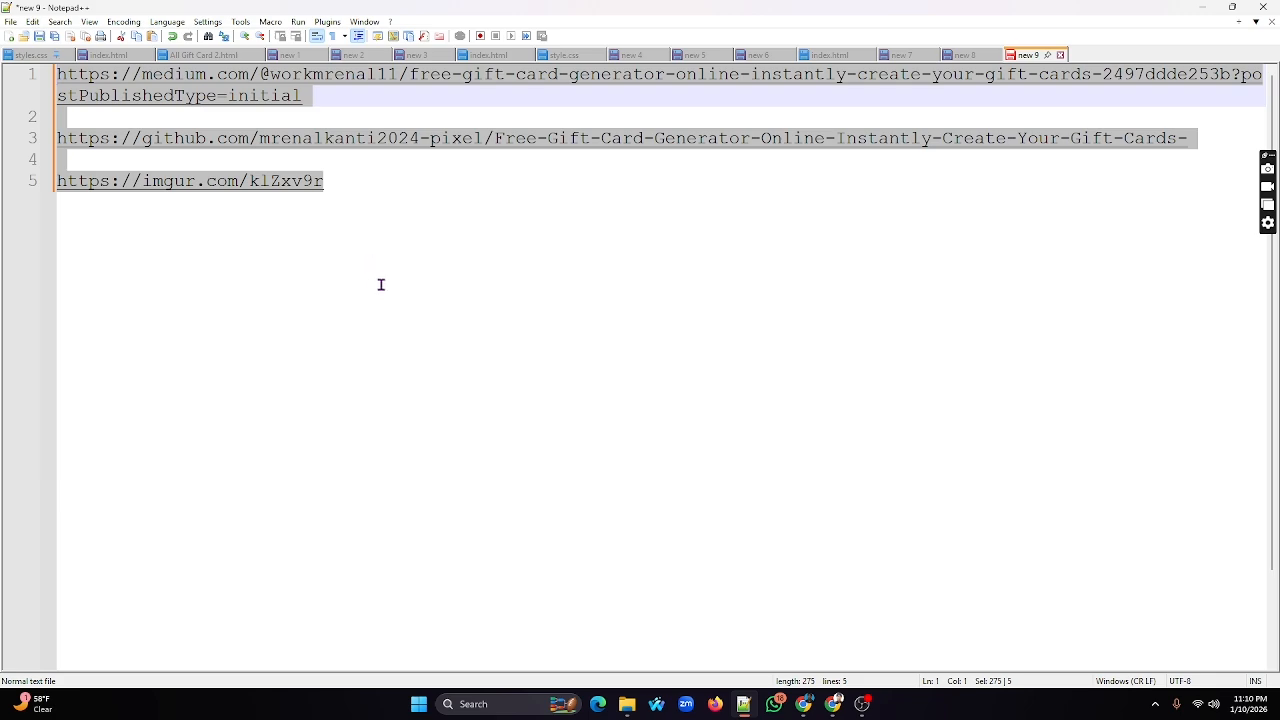
left_click(284, 95)
left_click_drag(304, 95, 47, 85)
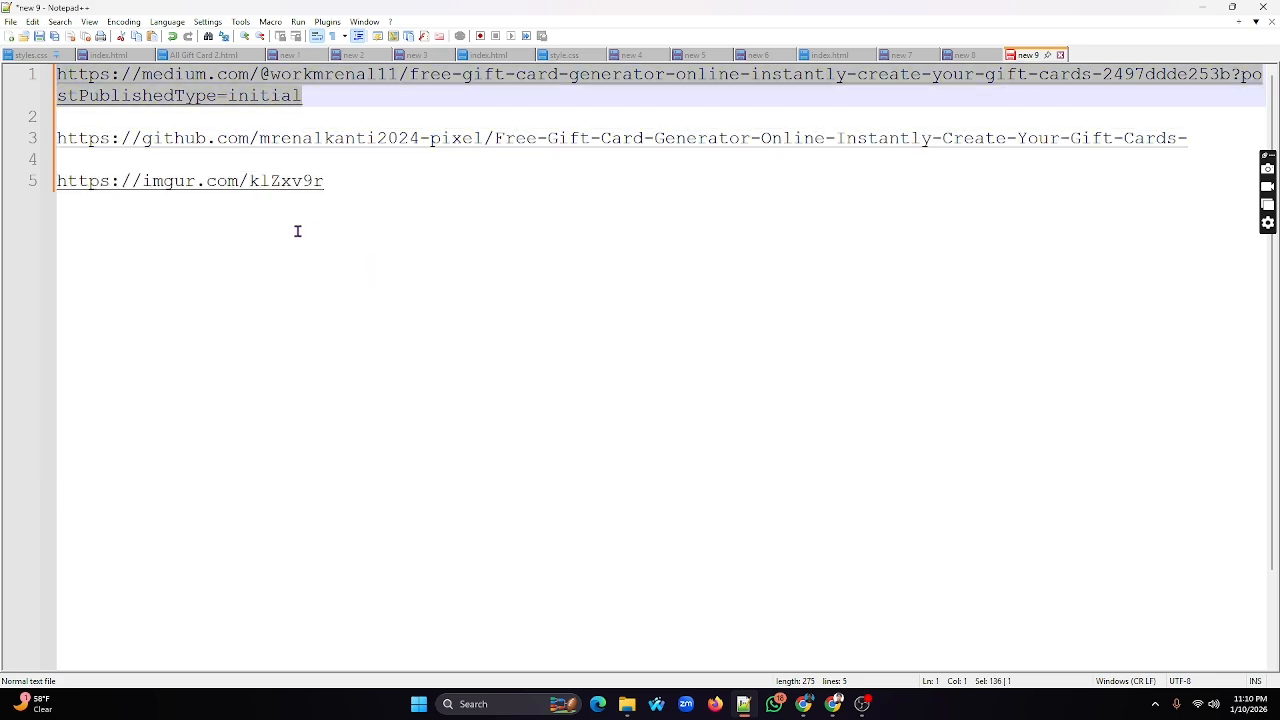
left_click(330, 184)
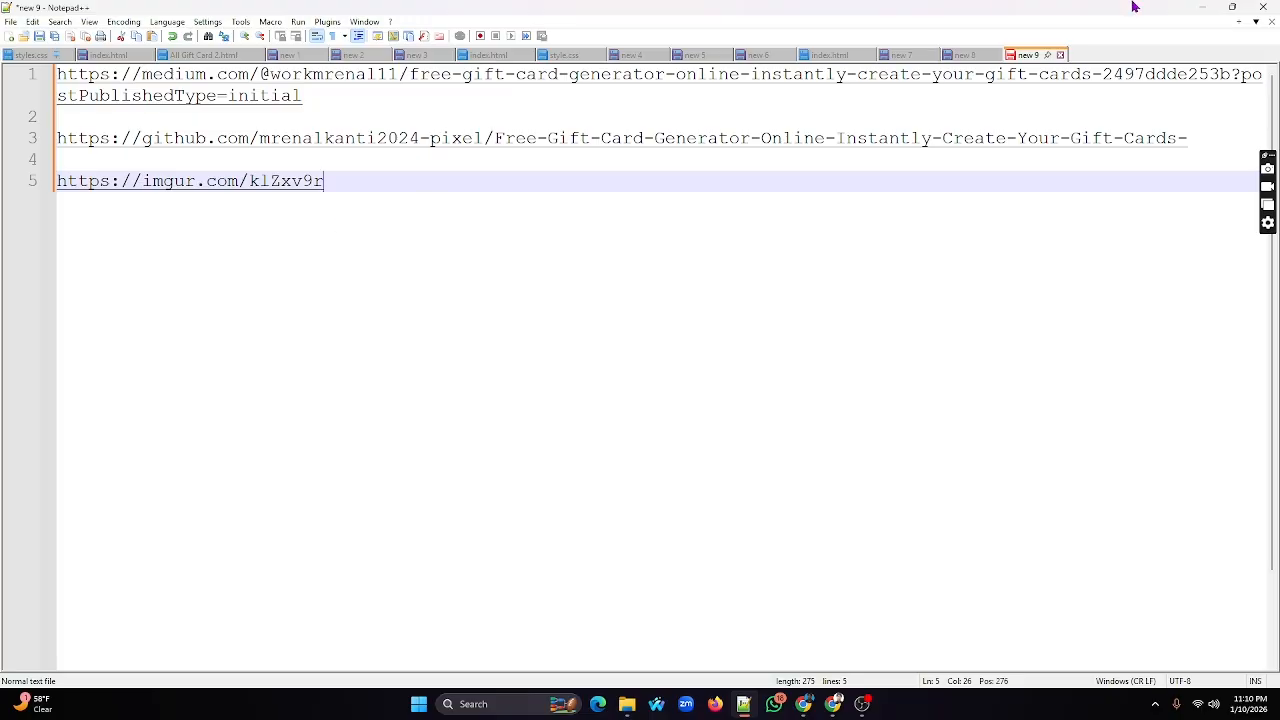
left_click(1201, 7)
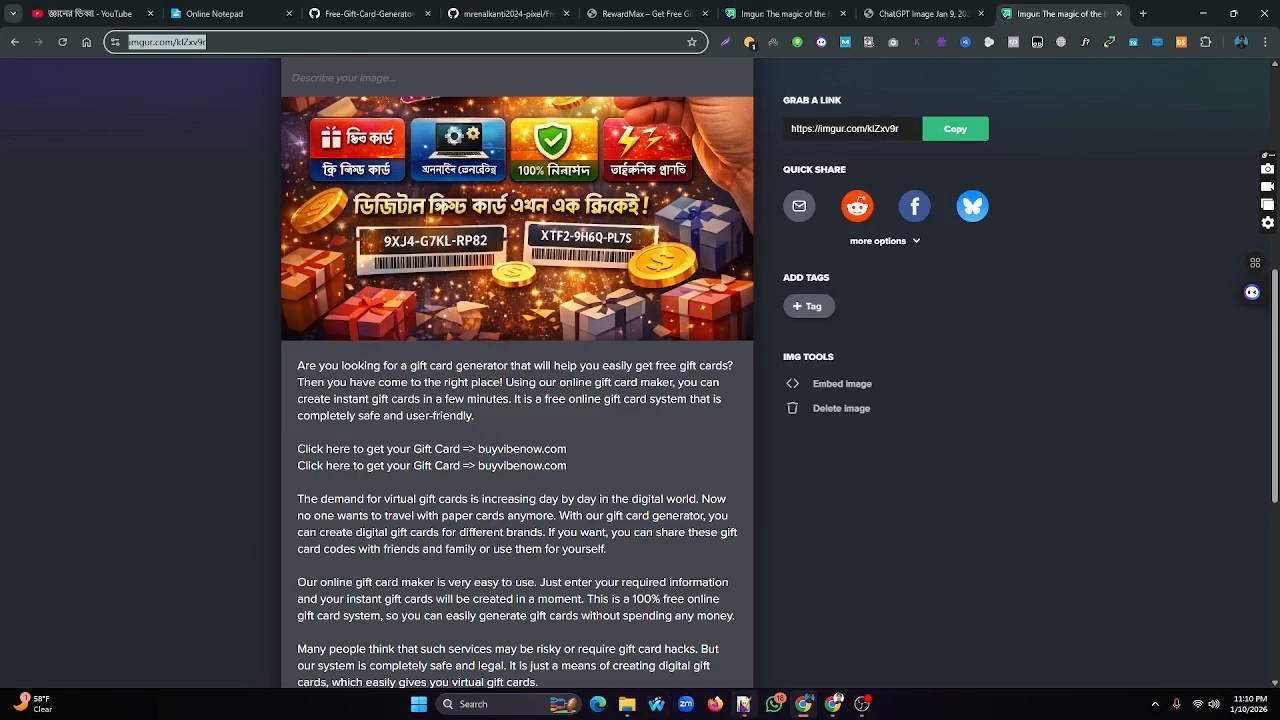
left_click(743, 704)
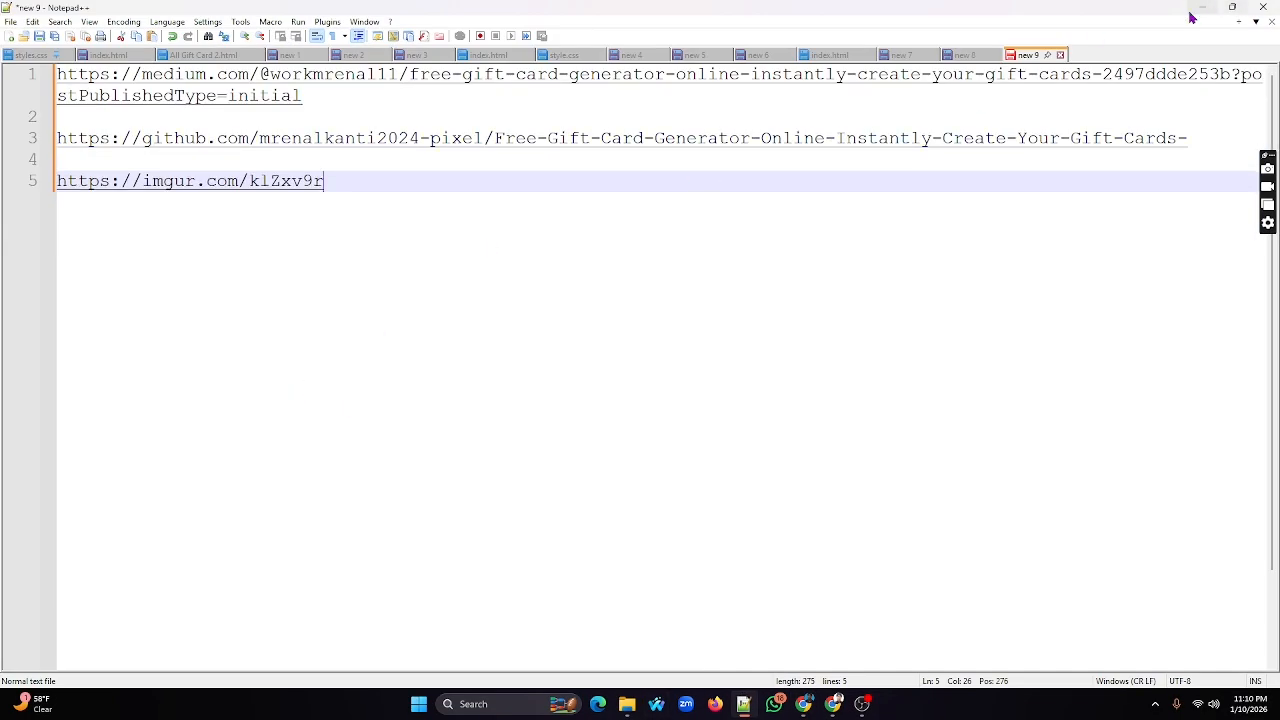
left_click(1201, 7)
Go through the github, blogger, Mdium and imgur entries in the Online Notepad site list
left_click(214, 13)
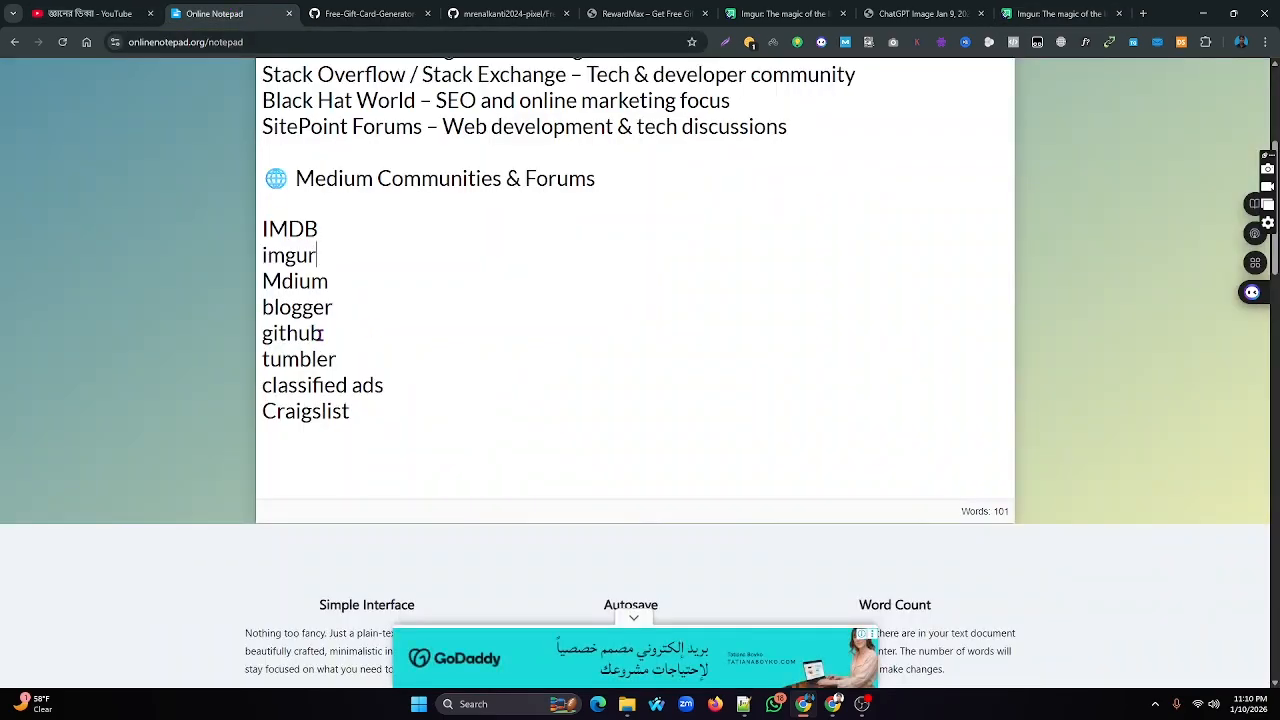
left_click_drag(328, 336, 260, 338)
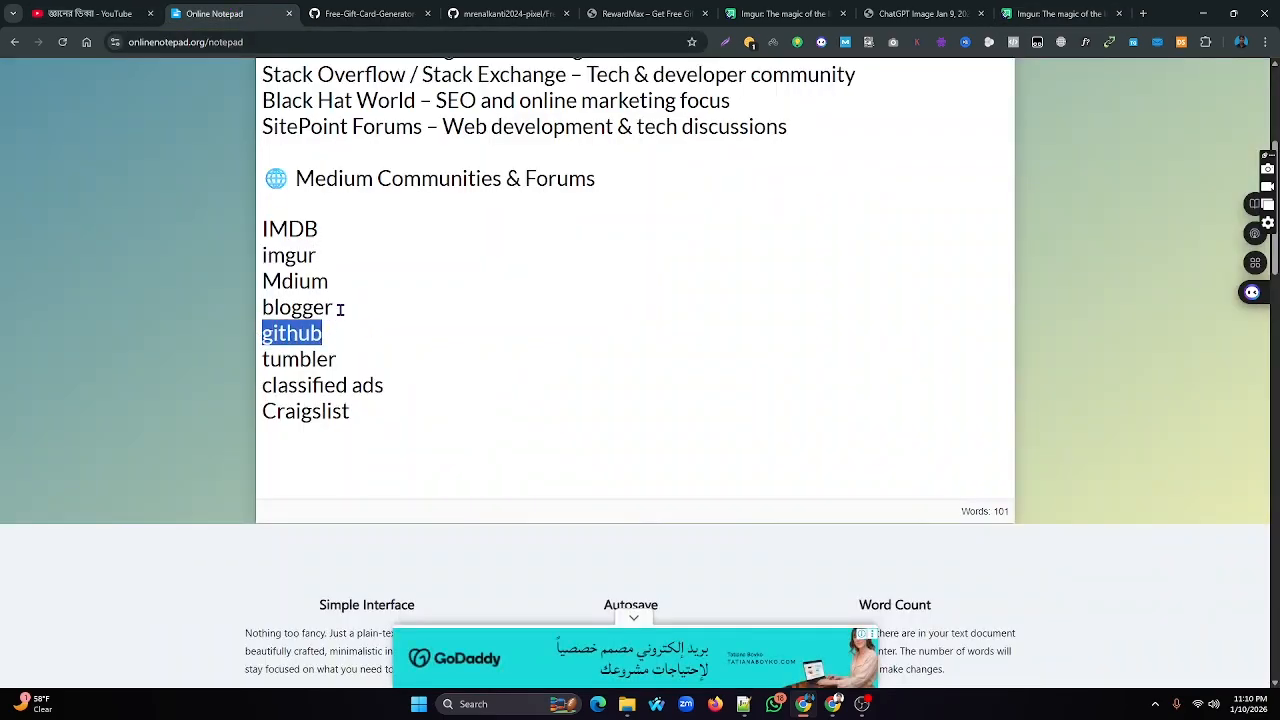
left_click_drag(338, 310, 260, 309)
left_click_drag(332, 285, 261, 292)
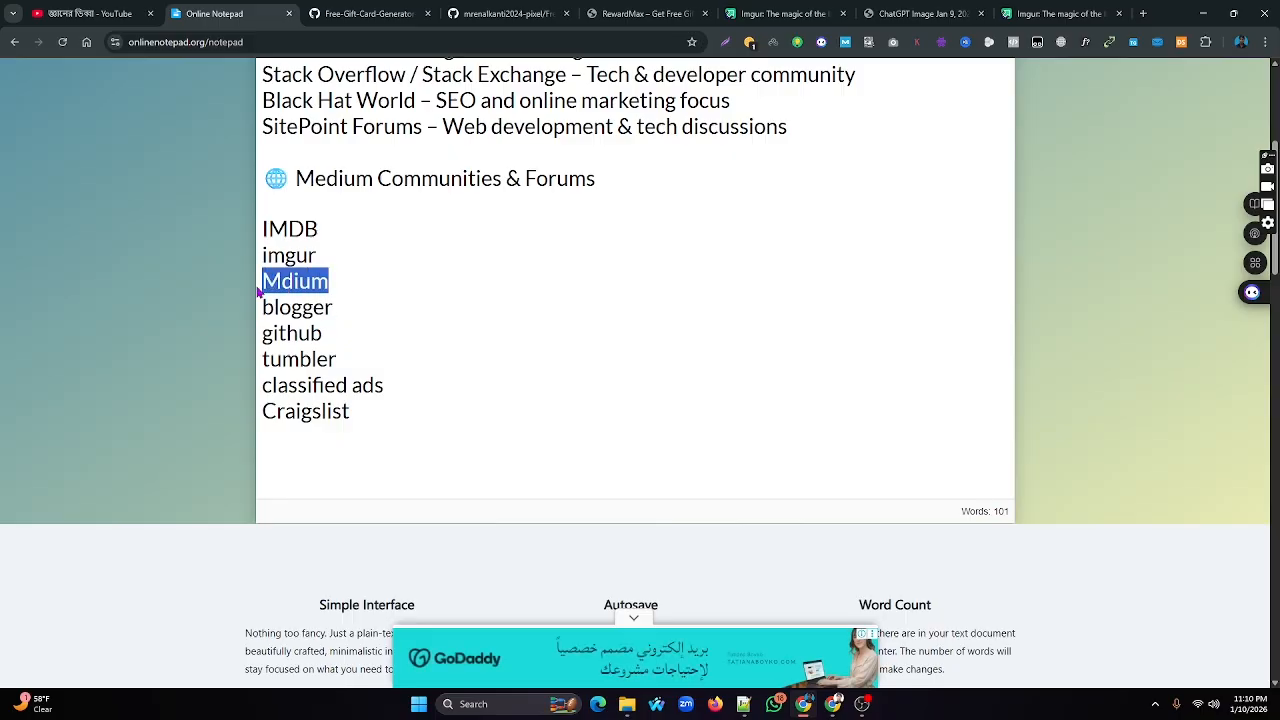
left_click_drag(318, 256, 237, 260)
Copy the IMDB entry from the site list and search Google for it in a new tab
left_click_drag(326, 230, 260, 232)
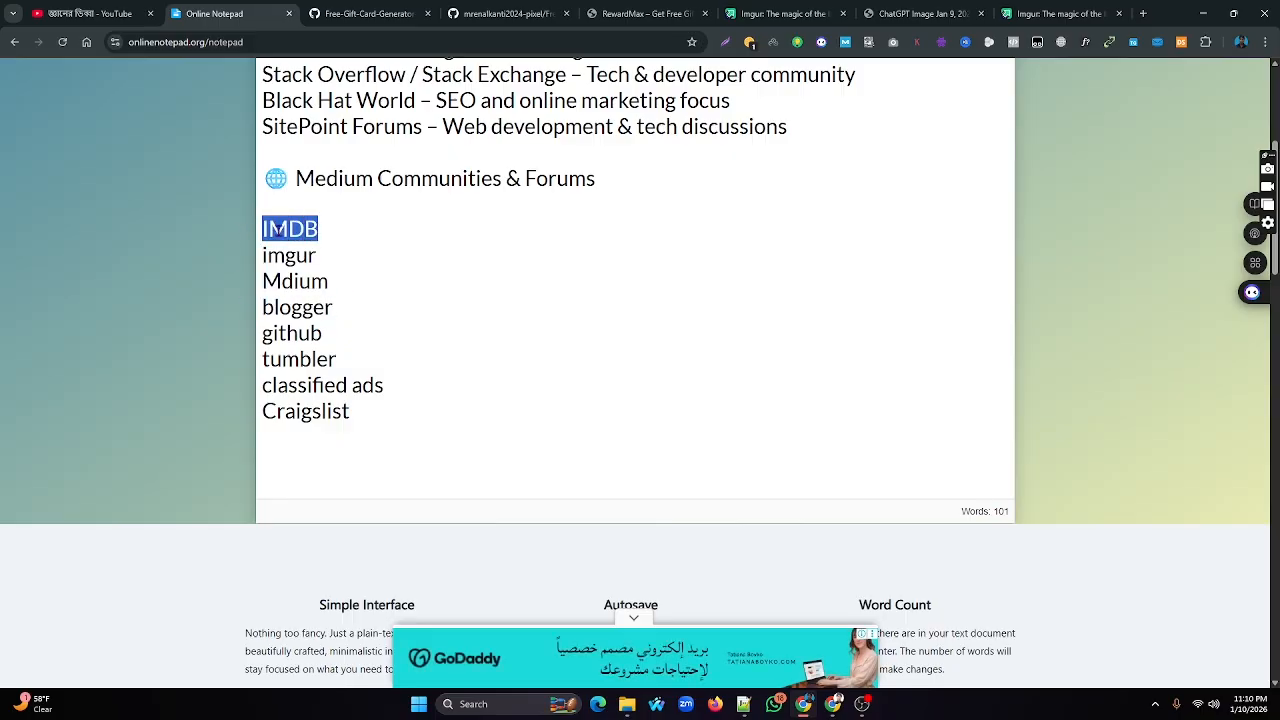
right_click(302, 227)
left_click(343, 310)
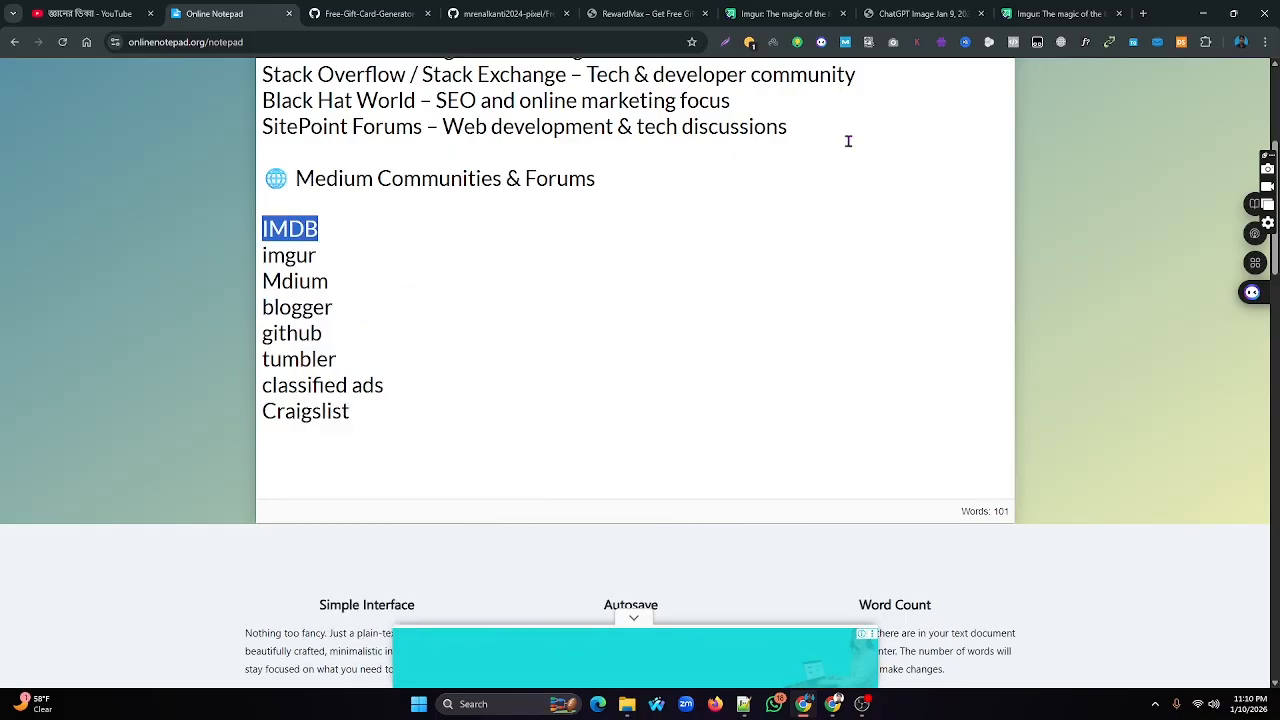
key("ctrl+t")
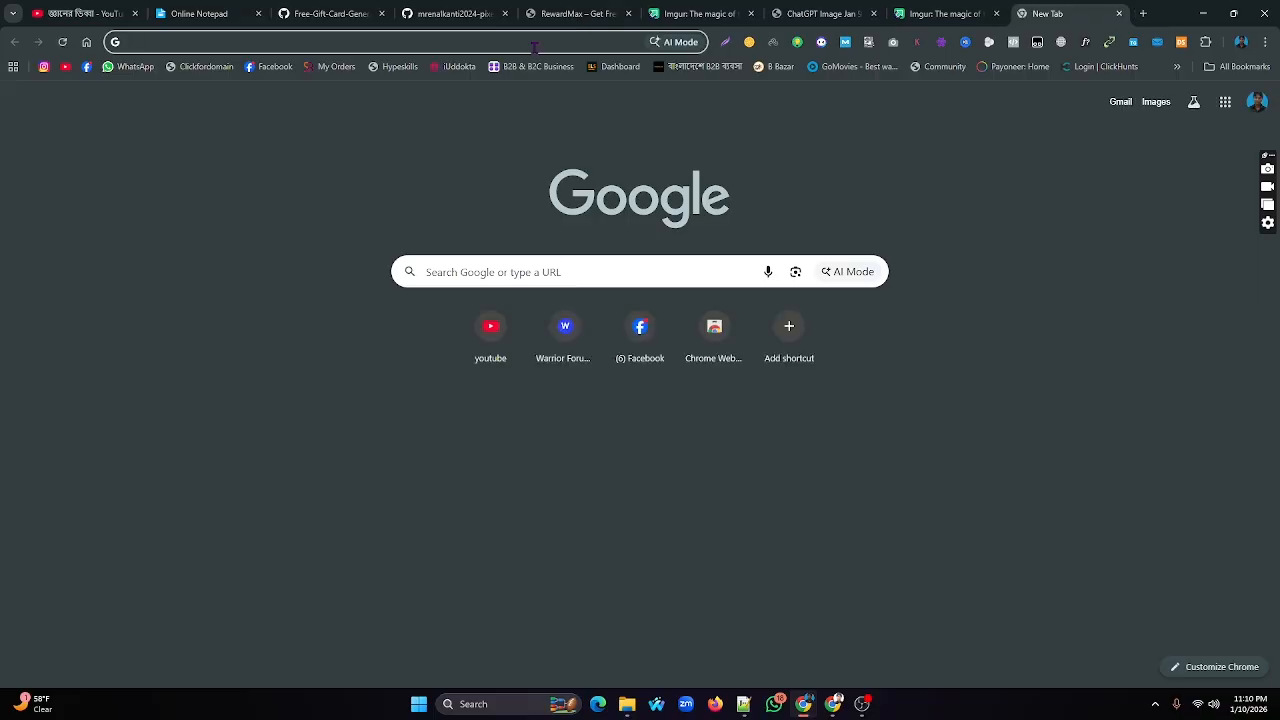
right_click(530, 43)
left_click(613, 161)
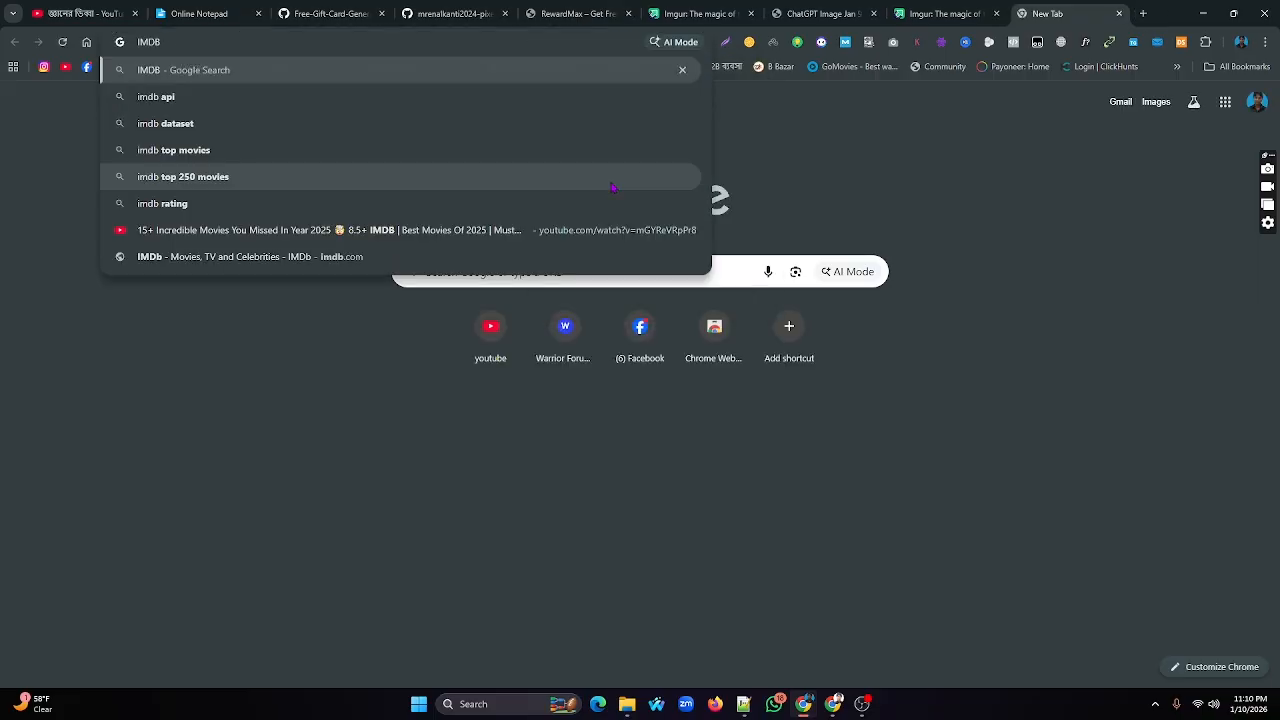
key("Return")
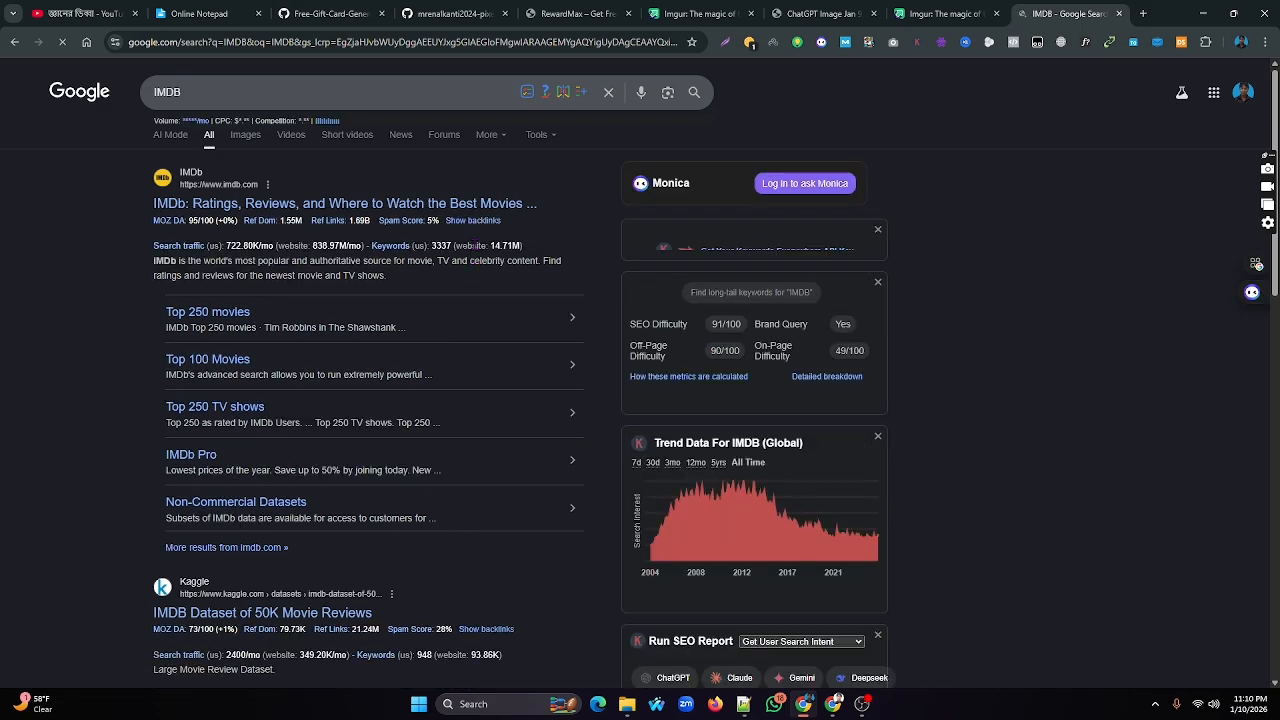
Open the IMDb website and start creating a new list from the account's Watchlist page
left_click(368, 205)
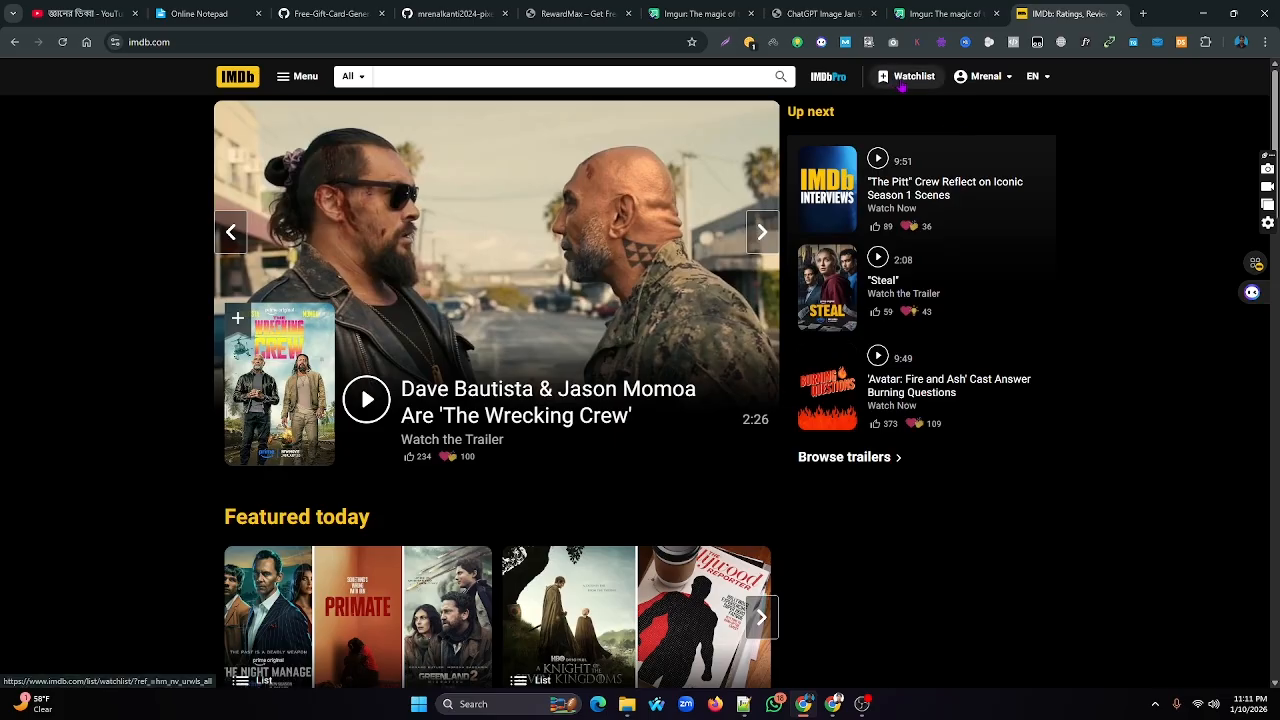
left_click(902, 86)
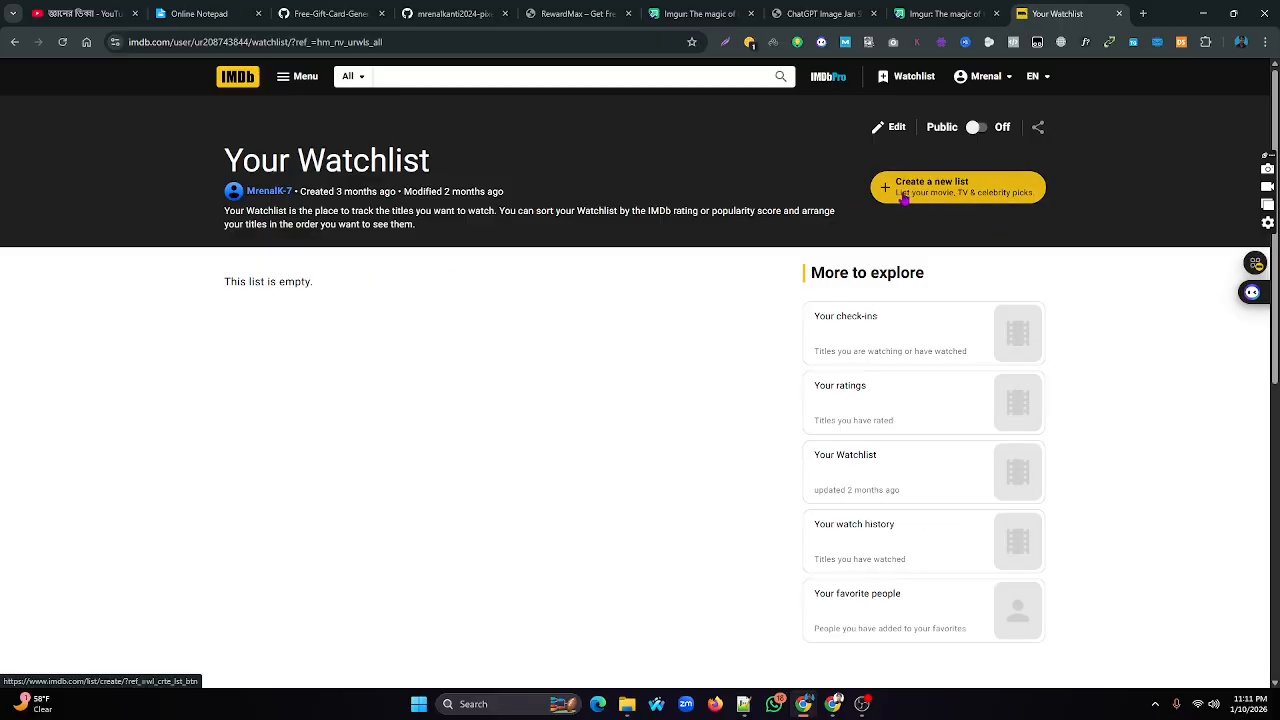
scroll(937, 206, "down", 2)
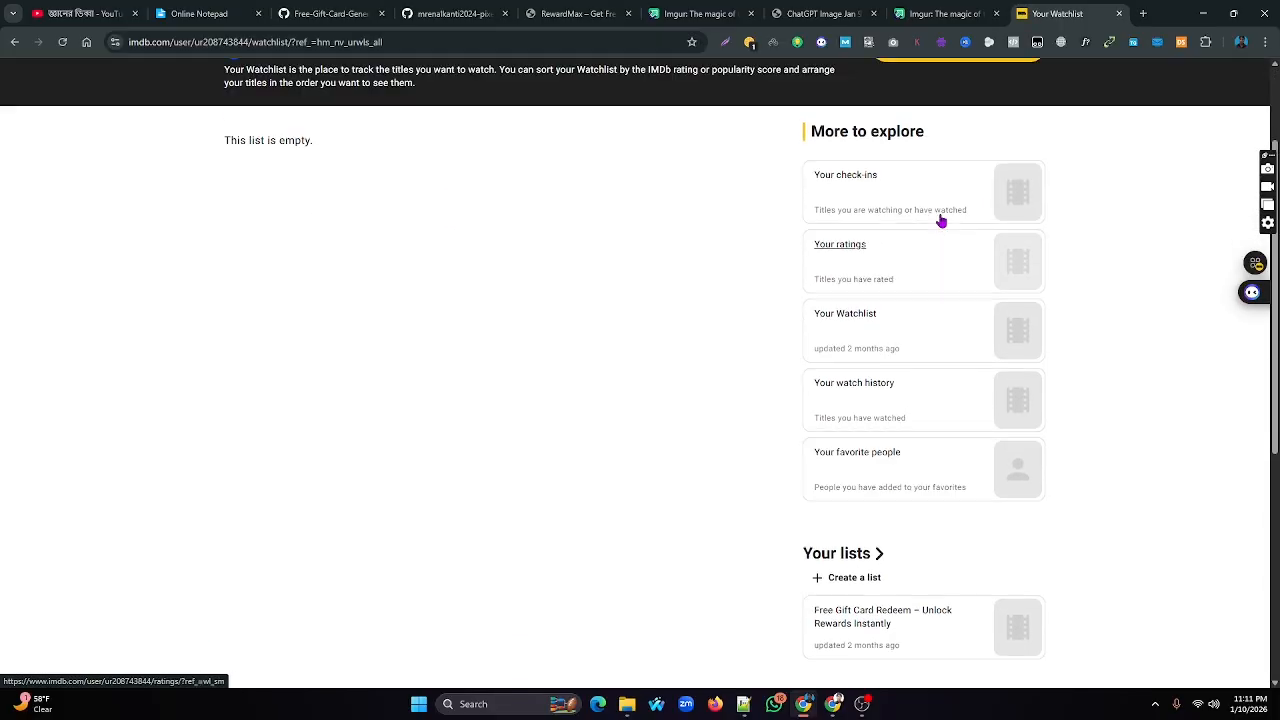
scroll(850, 210, "up", 2)
left_click(948, 192)
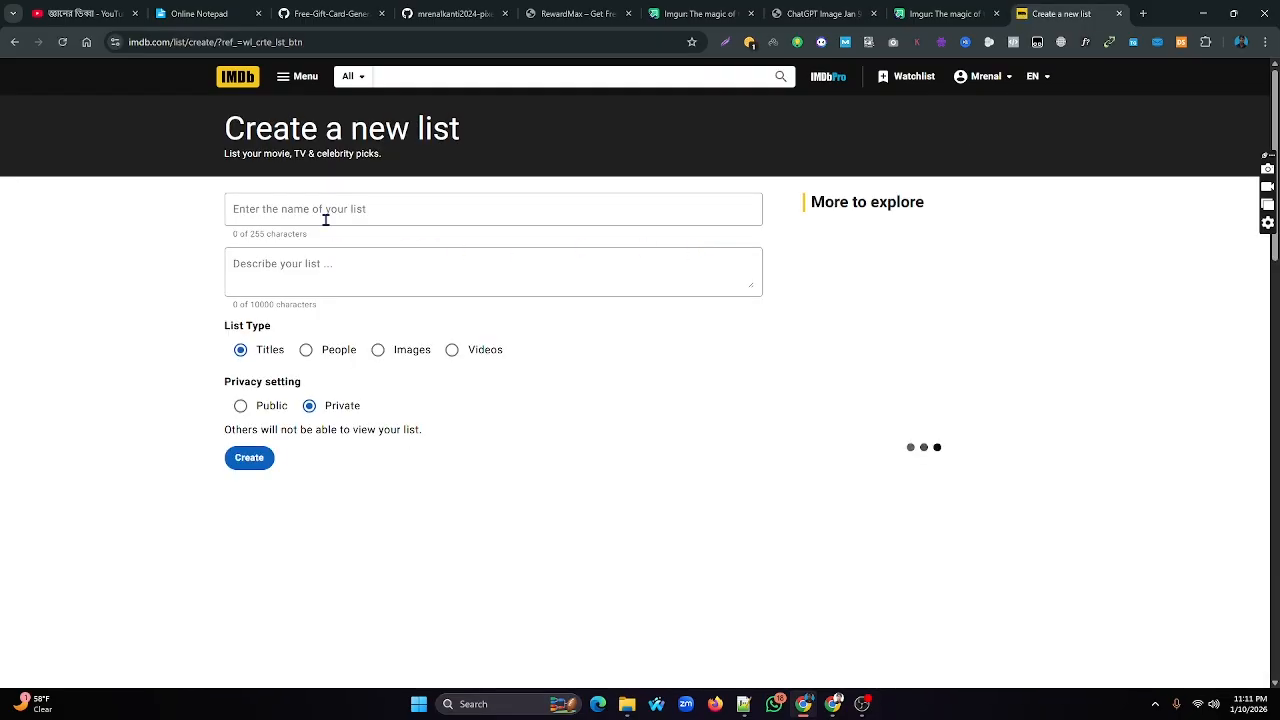
Copy the promotion title from the Notepad++ file new 8 and use it as the name of the IMDb list
left_click(320, 211)
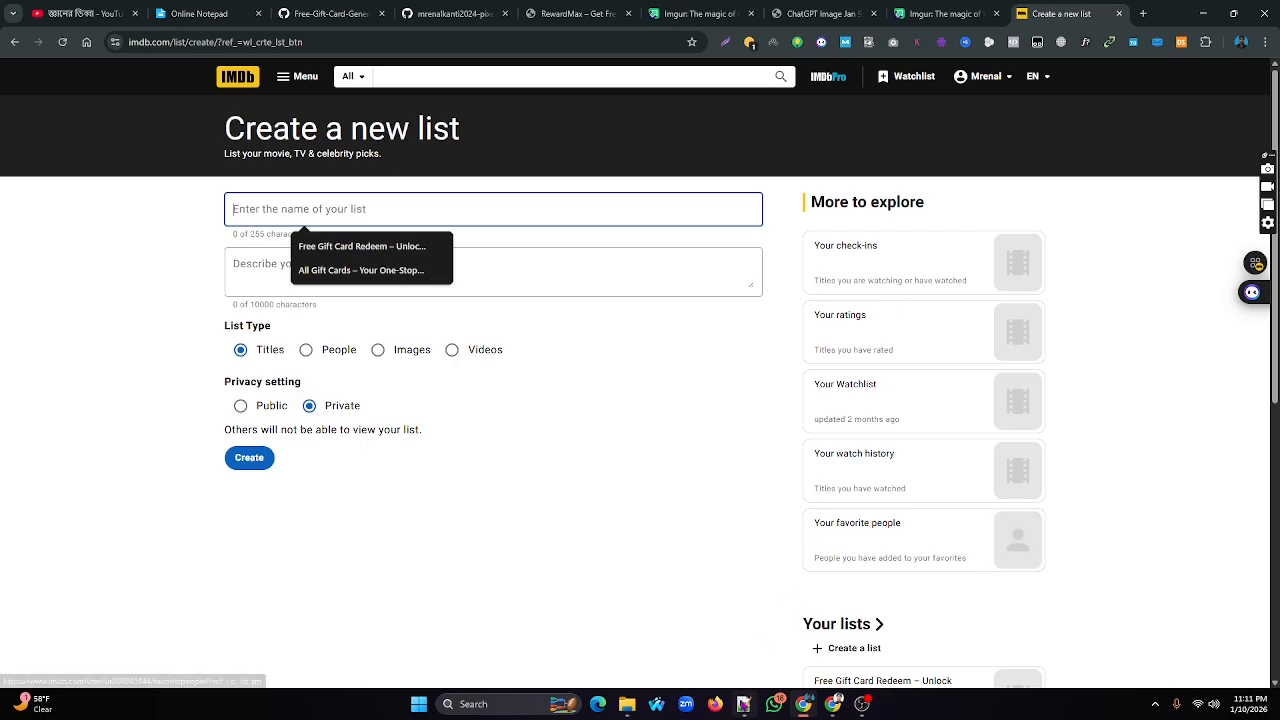
left_click(743, 704)
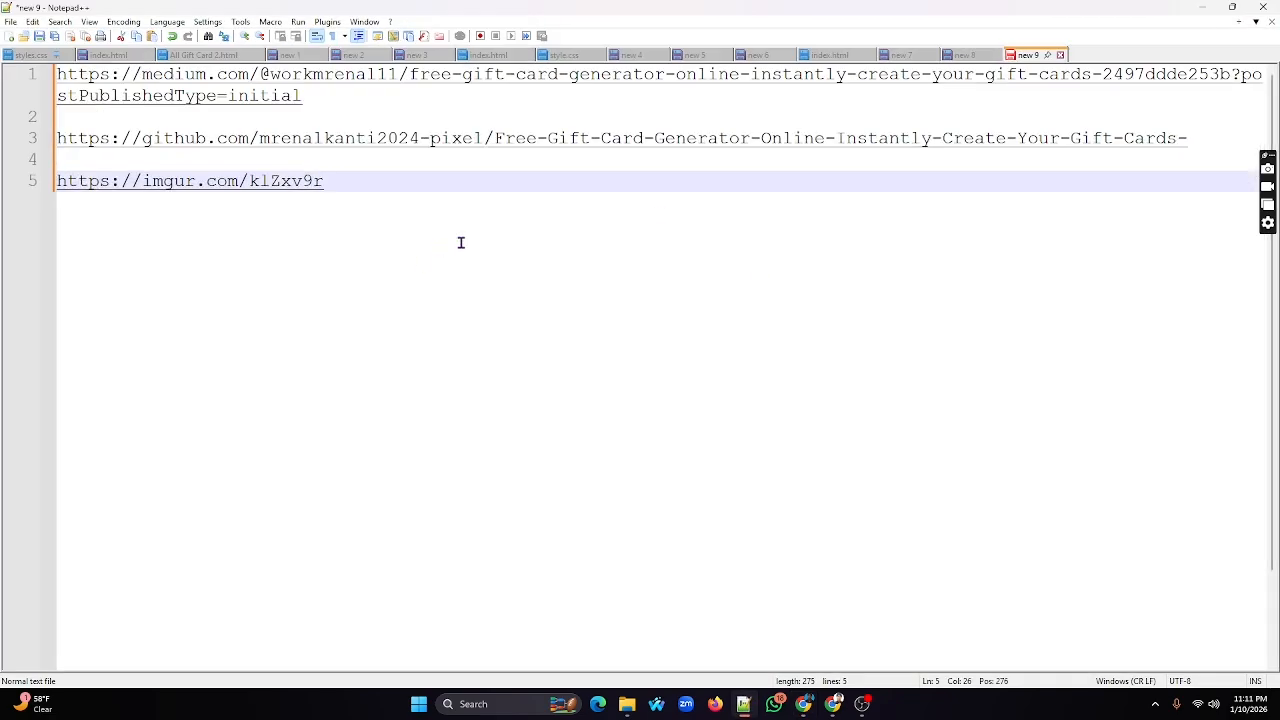
left_click(958, 55)
scroll(437, 258, "up", 7)
left_click_drag(772, 74, 37, 73)
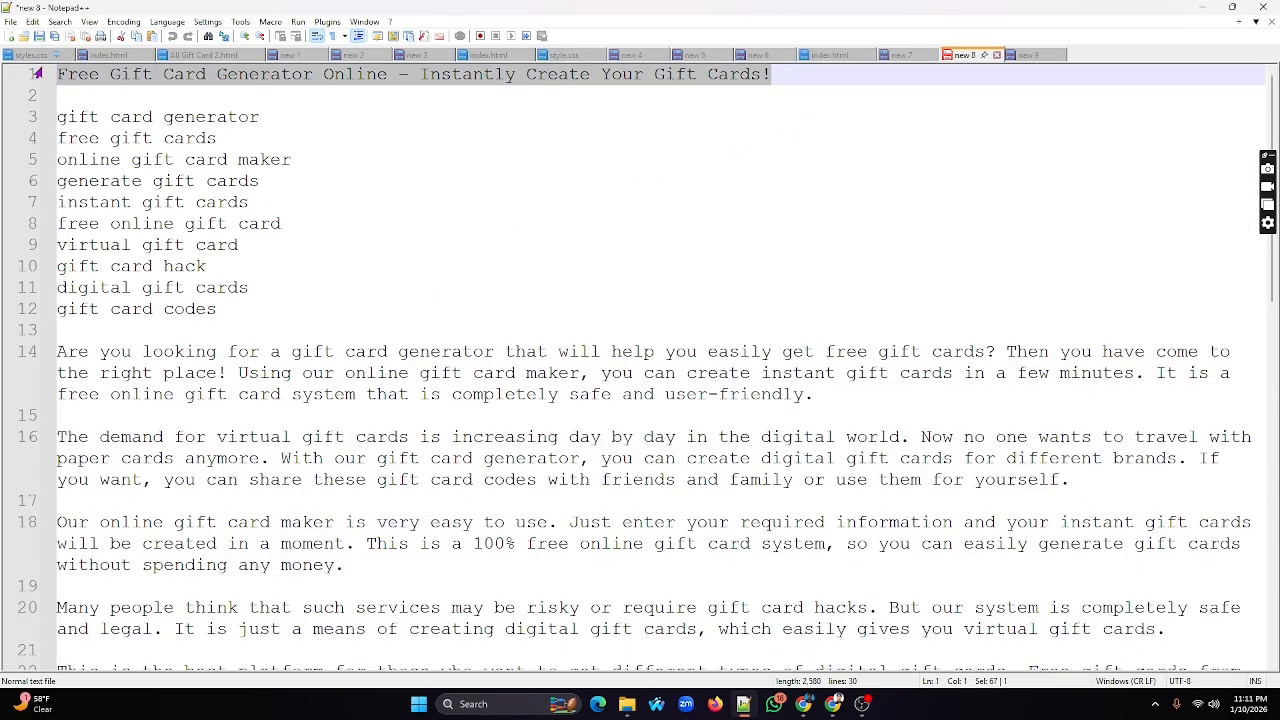
left_click(1201, 7)
left_click(308, 213)
key("ctrl+v")
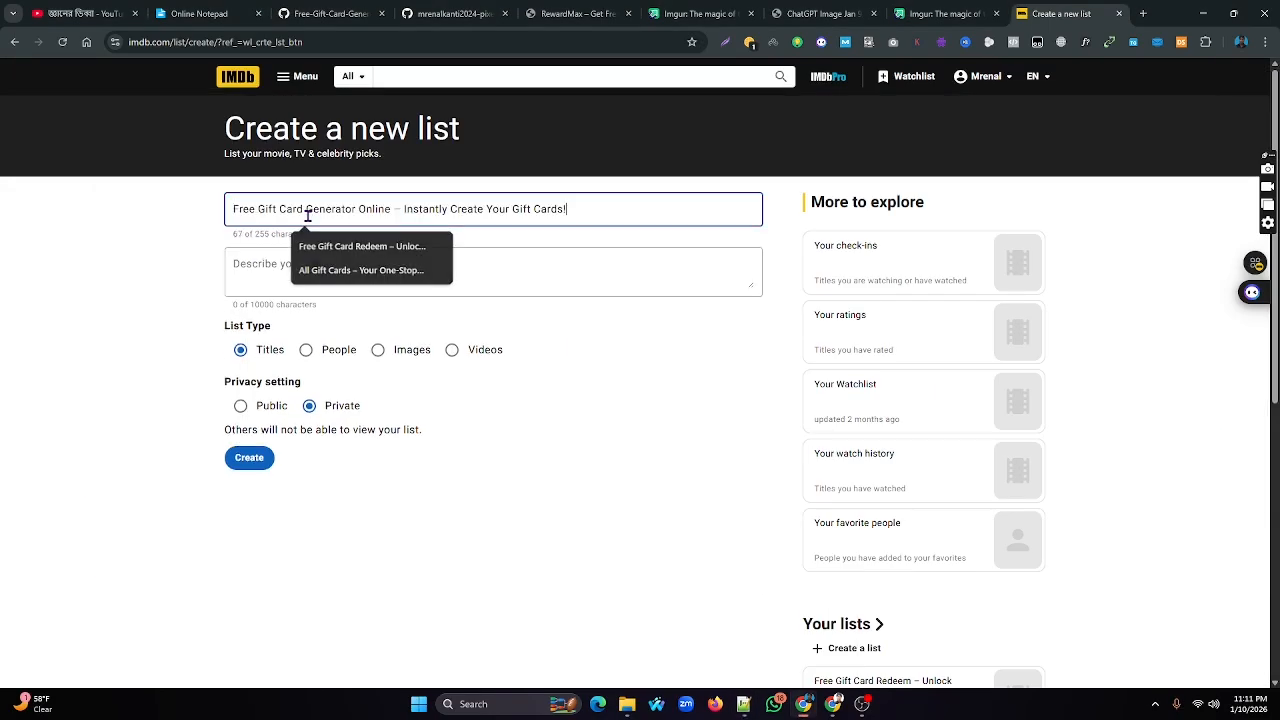
Copy the article paragraphs below the keywords in the Notepad++ file and paste them as the list's description
left_click(275, 272)
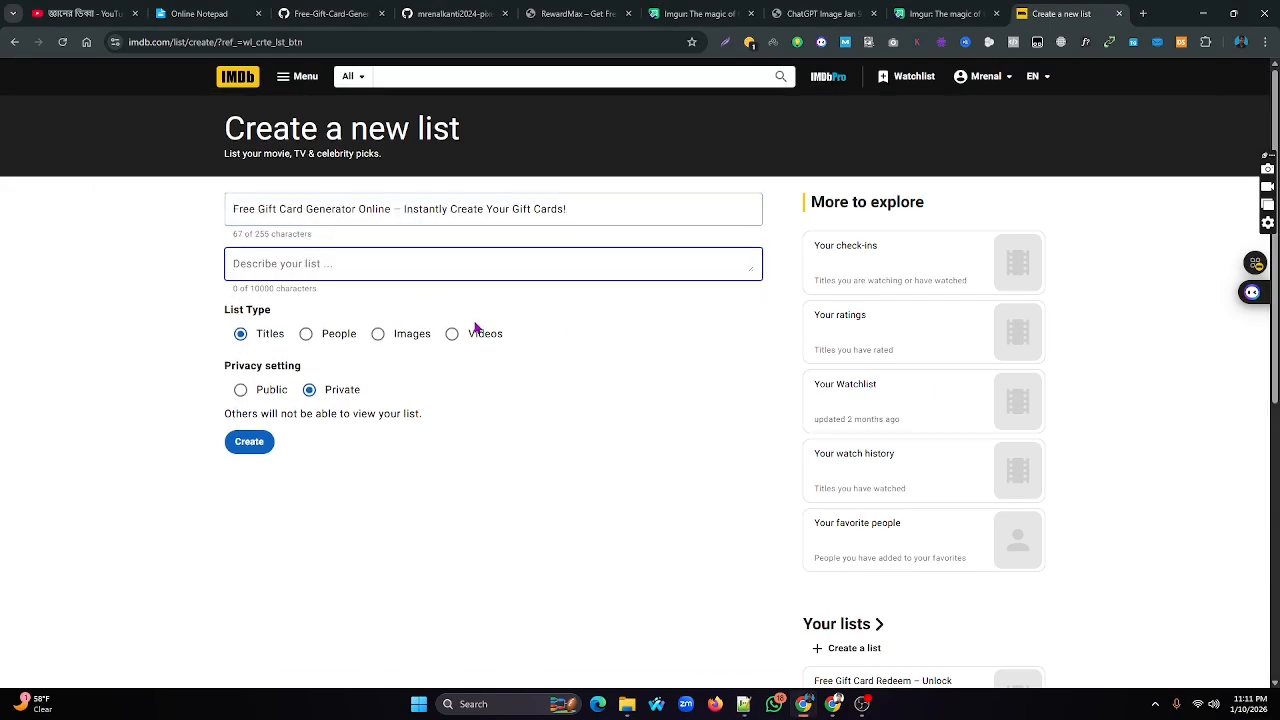
left_click(743, 704)
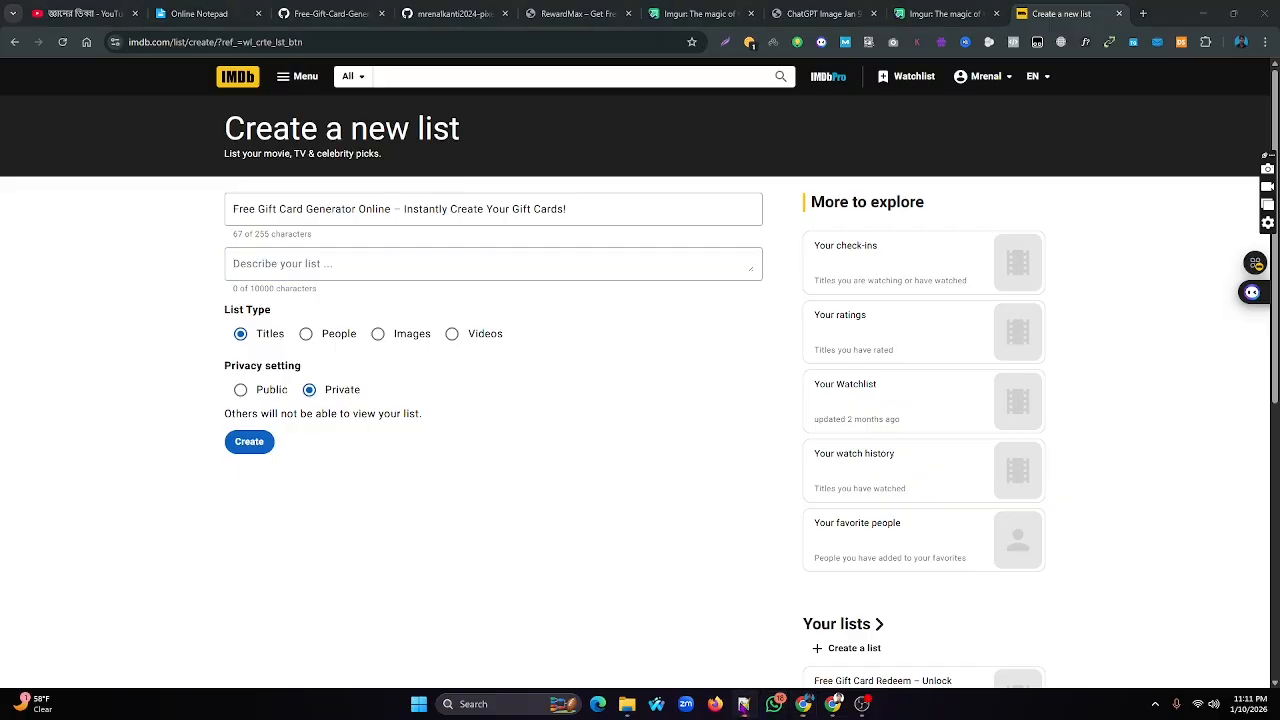
left_click_drag(57, 351, 508, 652)
key("ctrl+c")
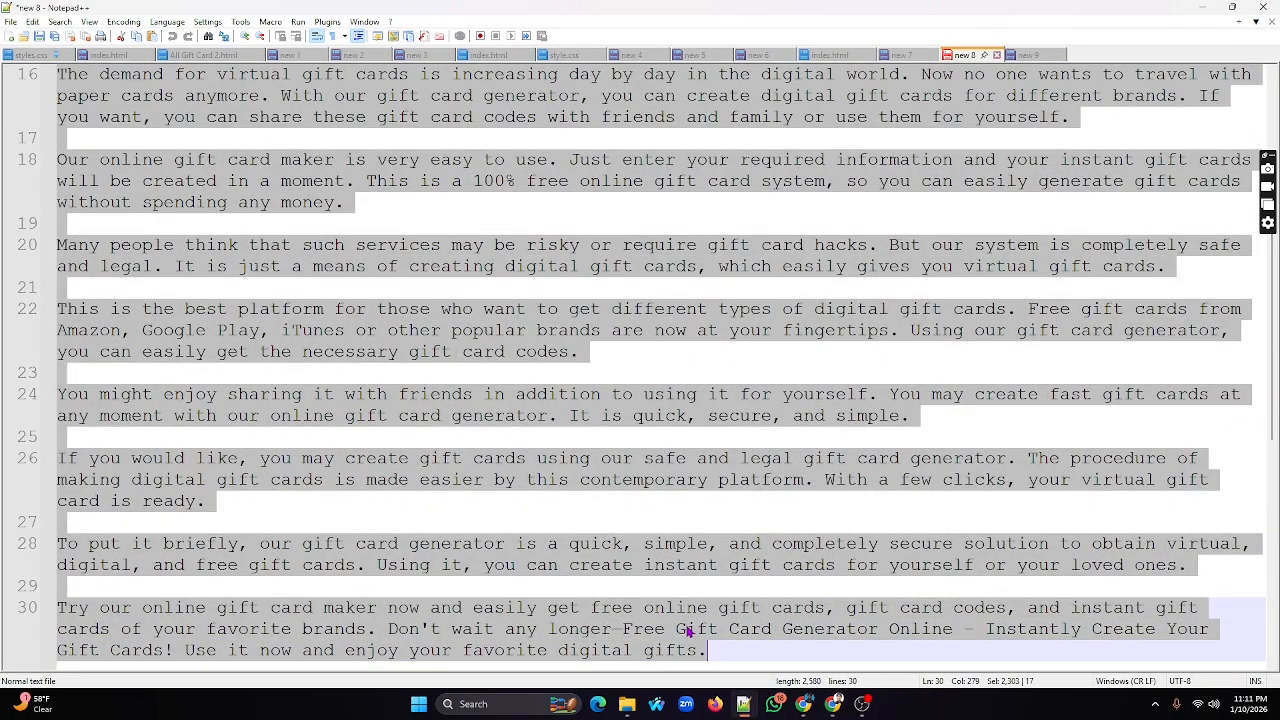
left_click(1204, 12)
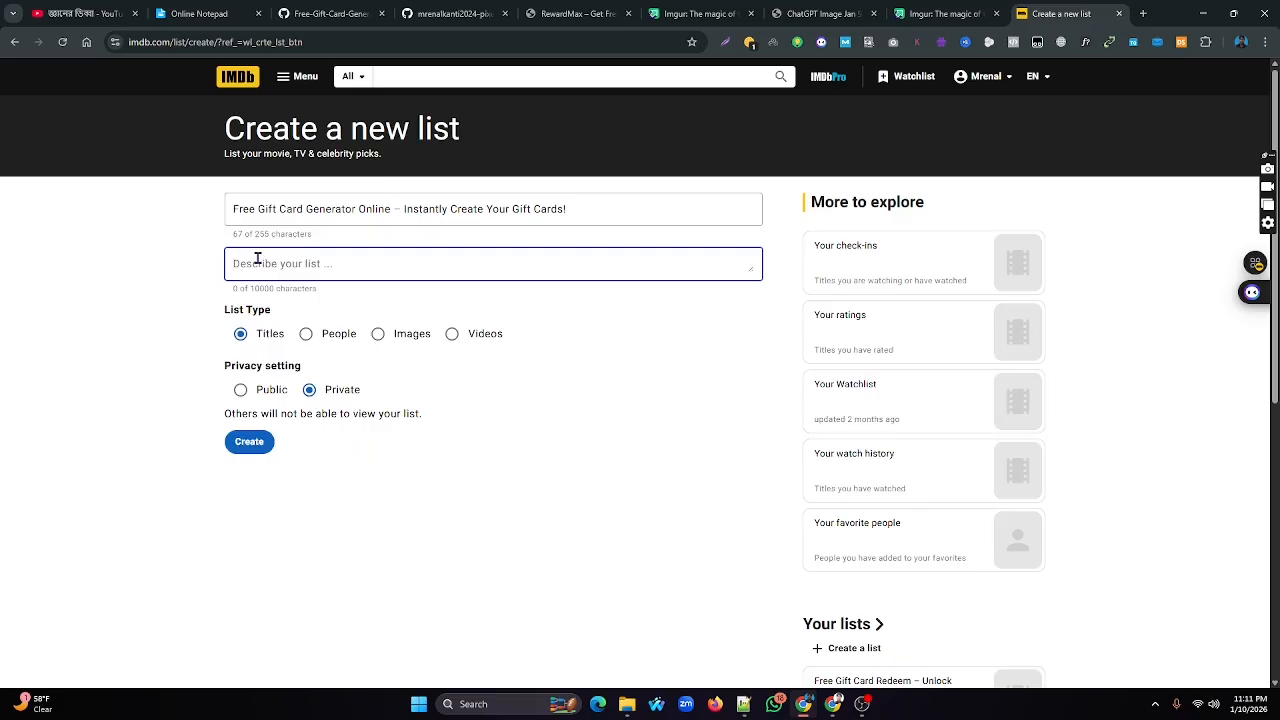
key("ctrl+v")
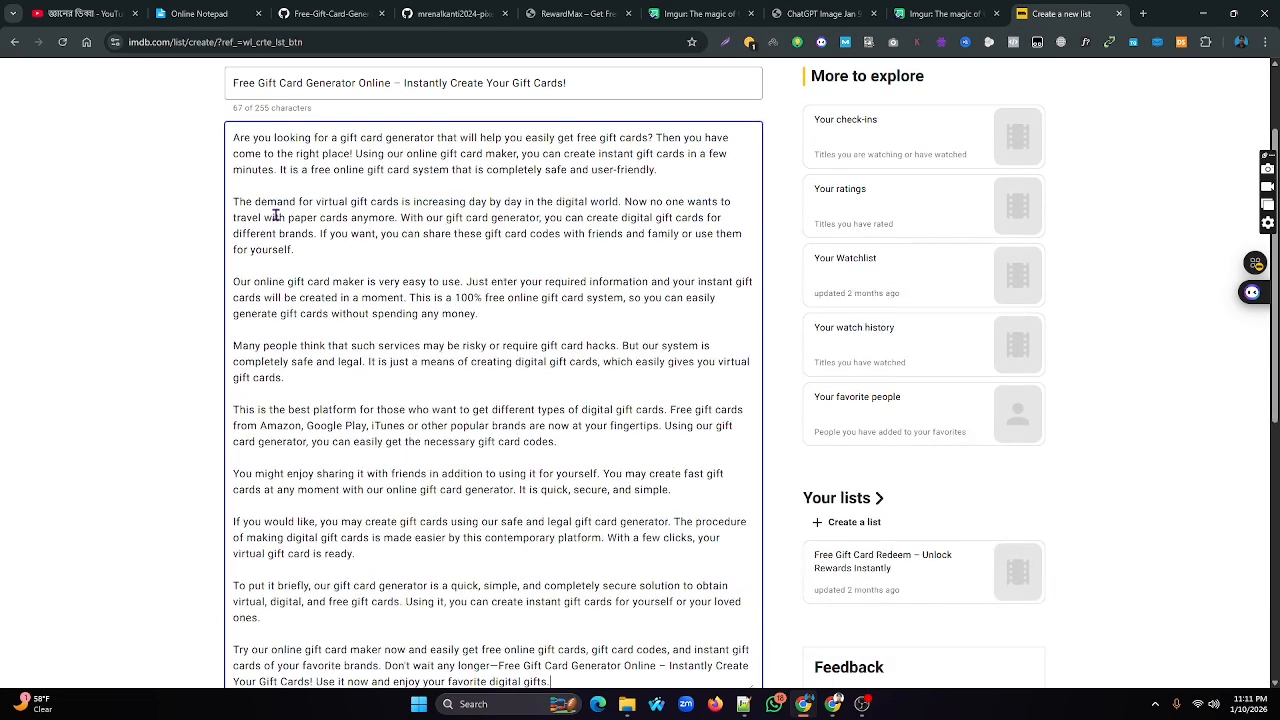
Insert the line "Click here to get your gift Card =>" after the description's second paragraph, with blank lines around it
left_click(241, 264)
type("Click here to get")
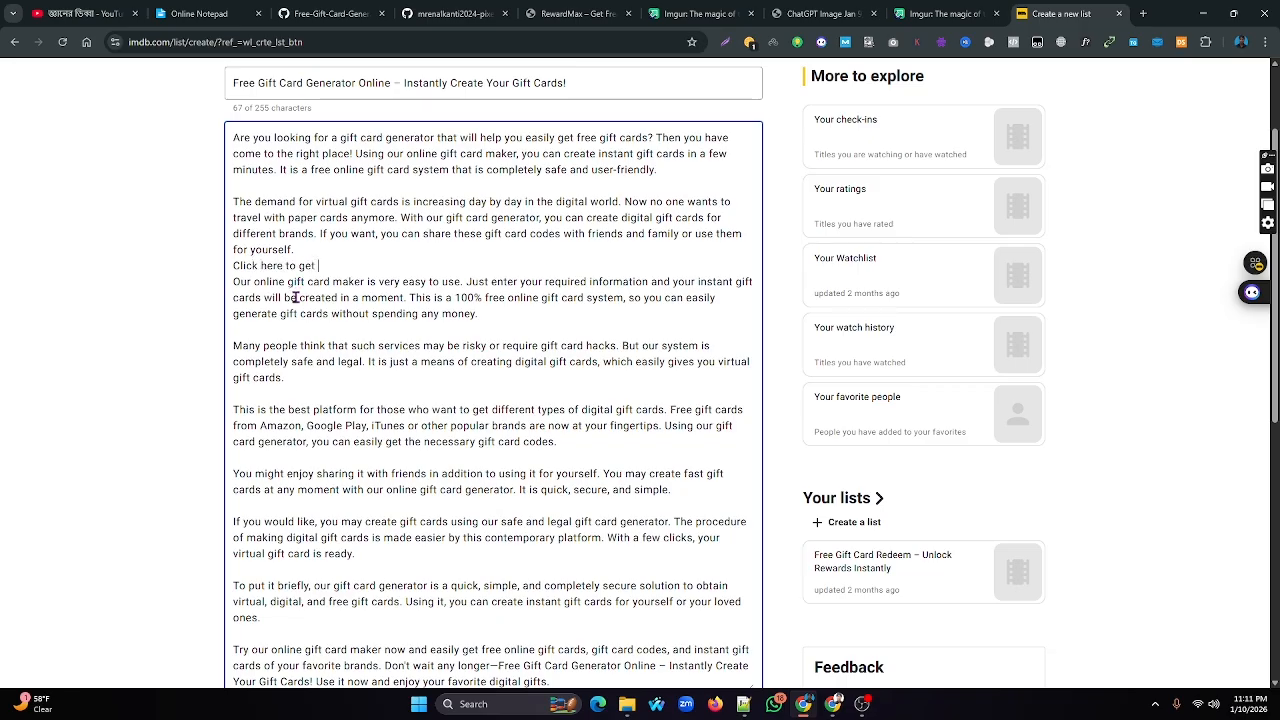
type(" your go")
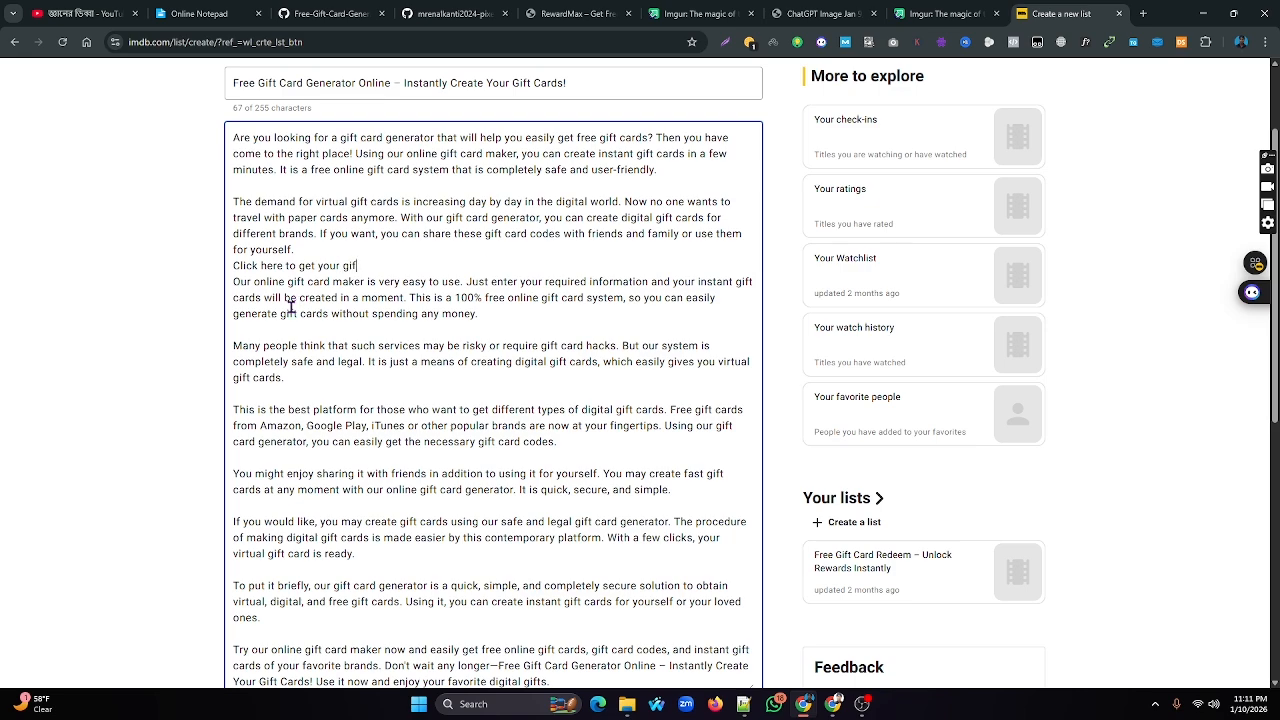
type("ft Card")
key("Return")
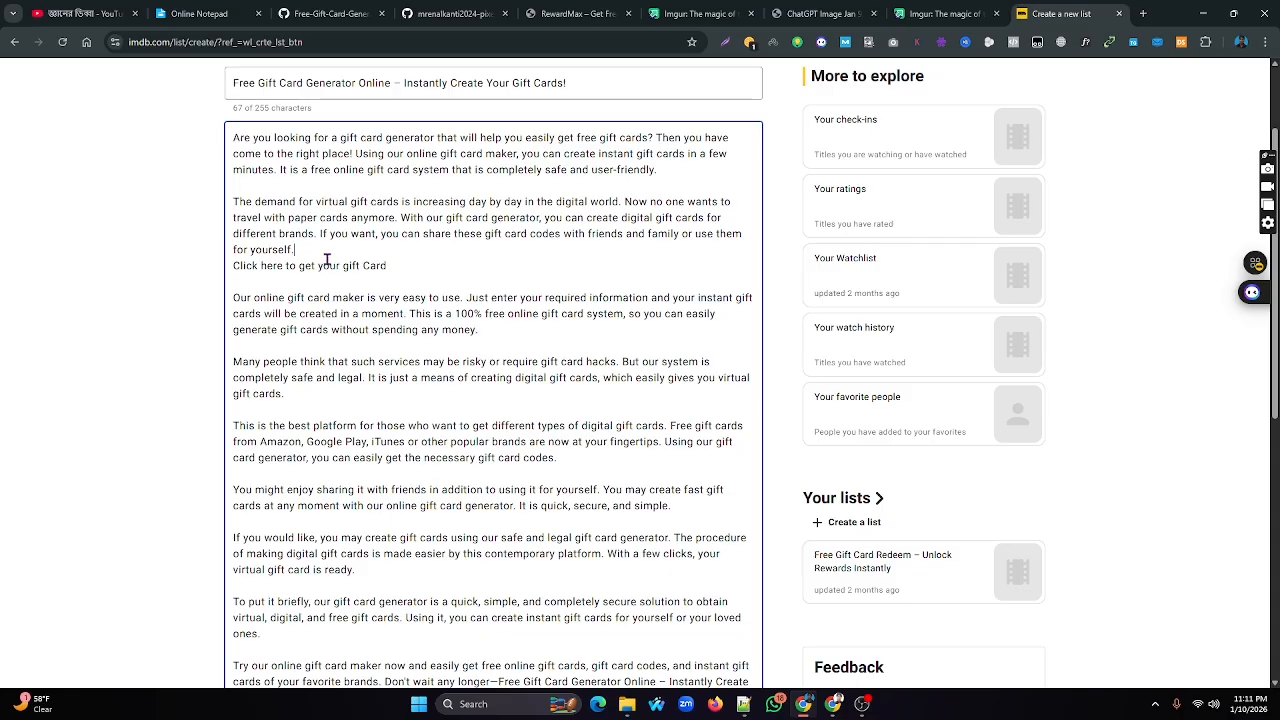
key("Return")
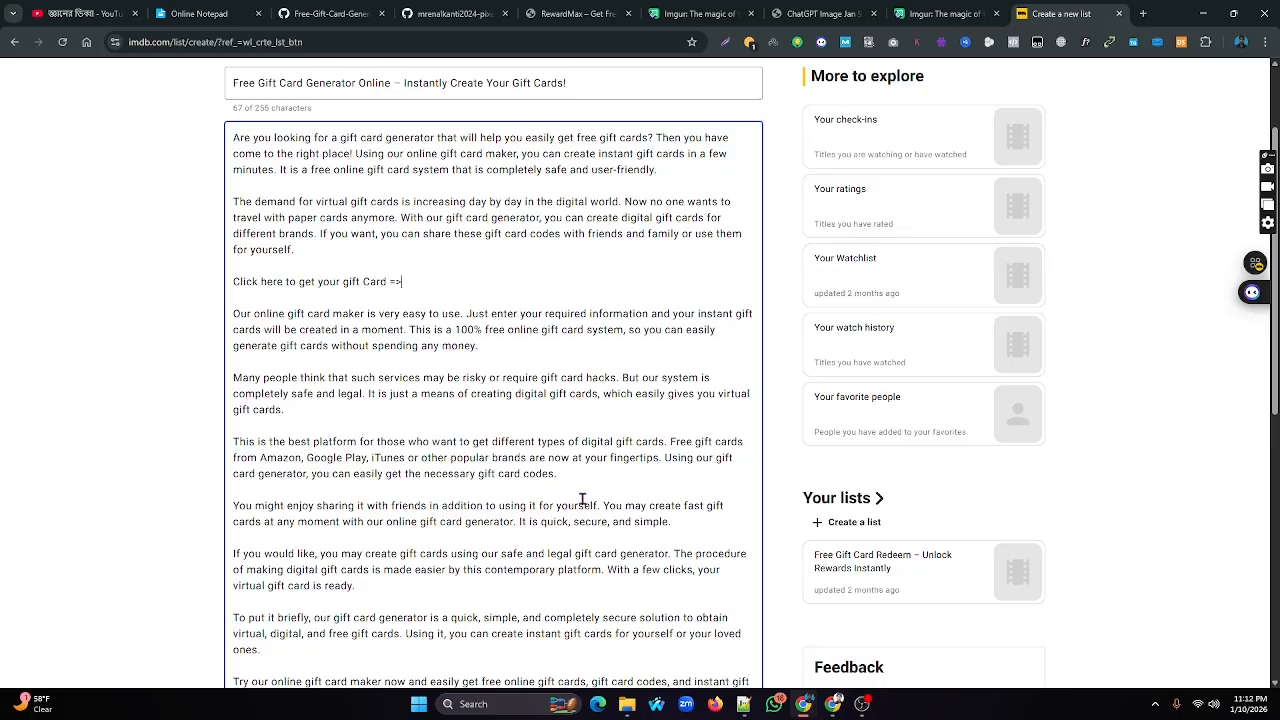
left_click(744, 704)
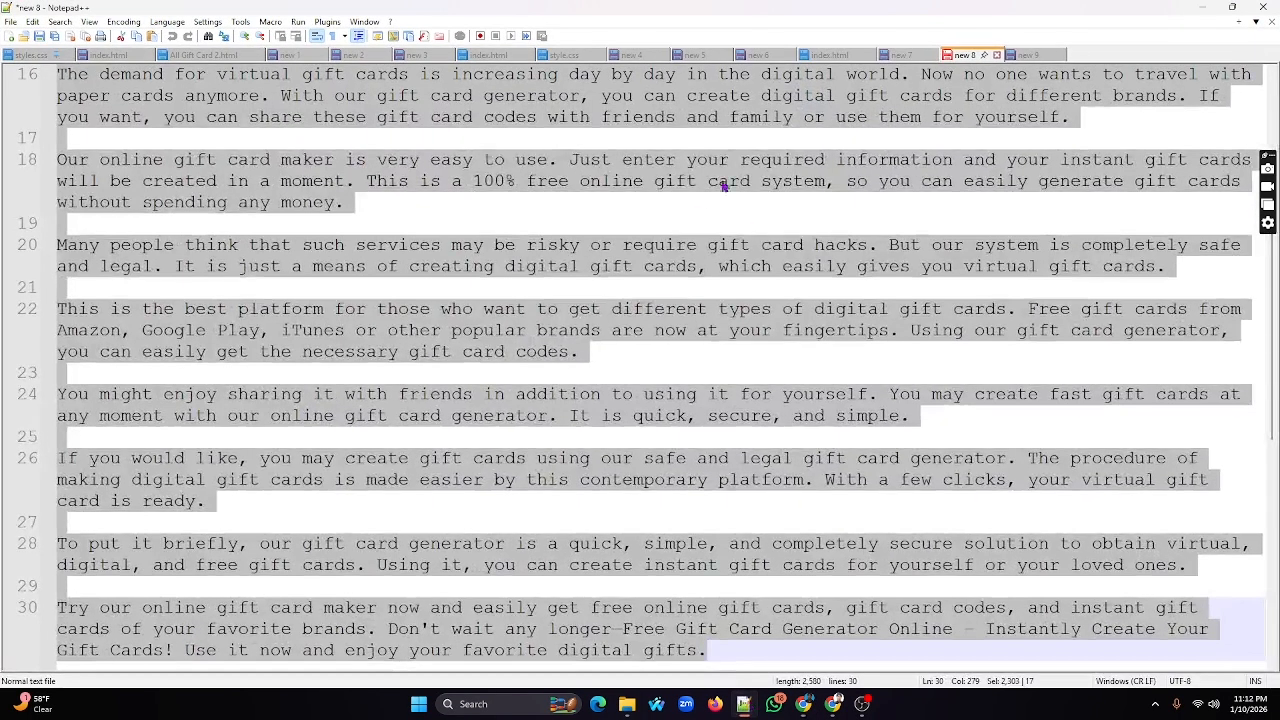
key("alt+Tab")
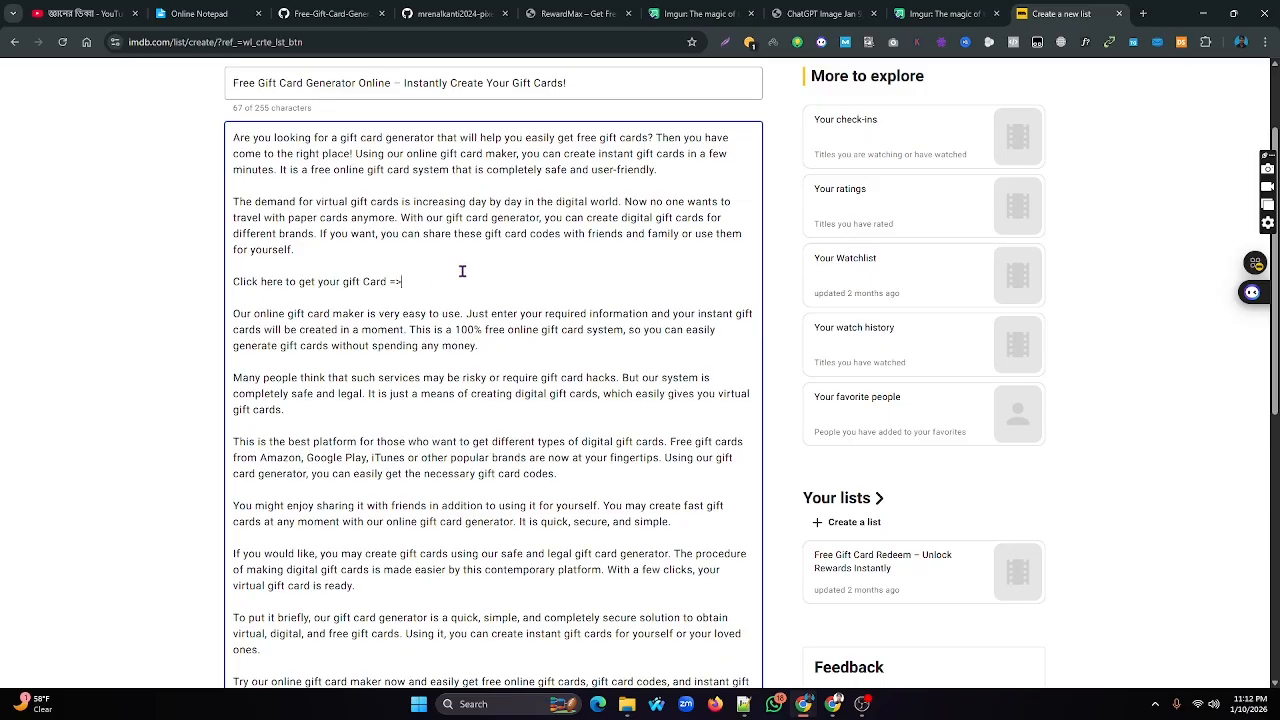
left_click(330, 13)
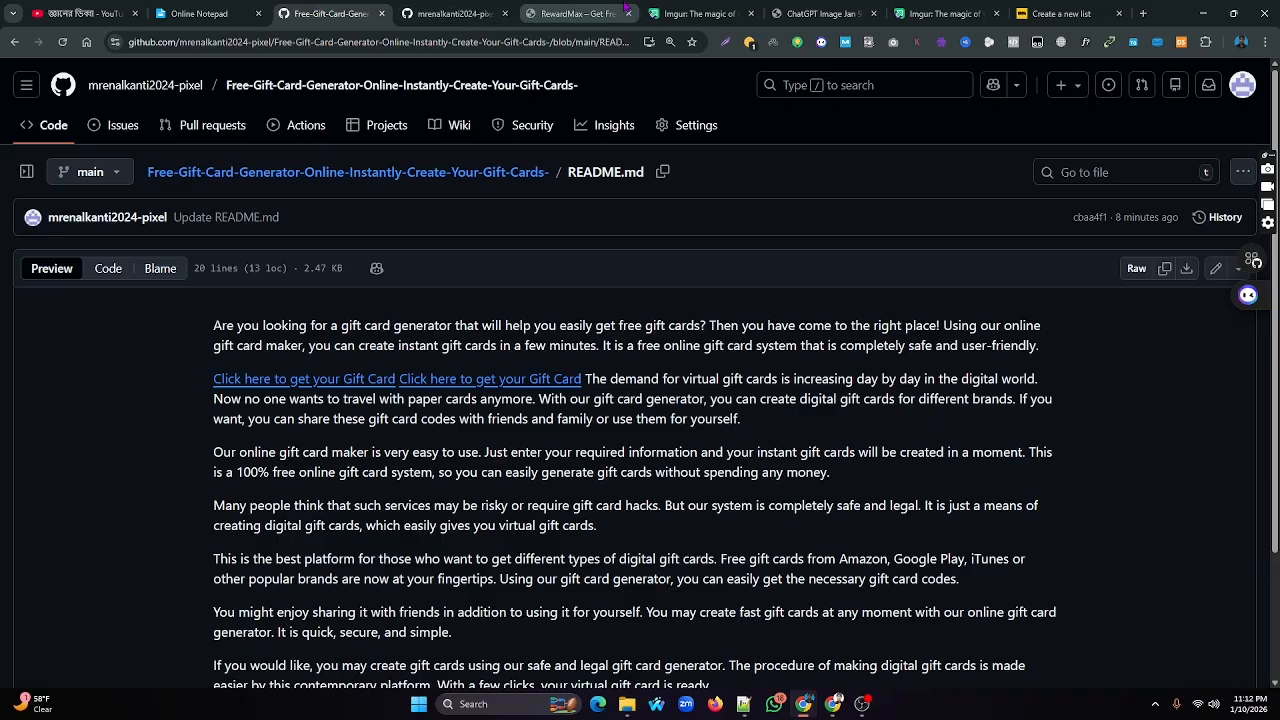
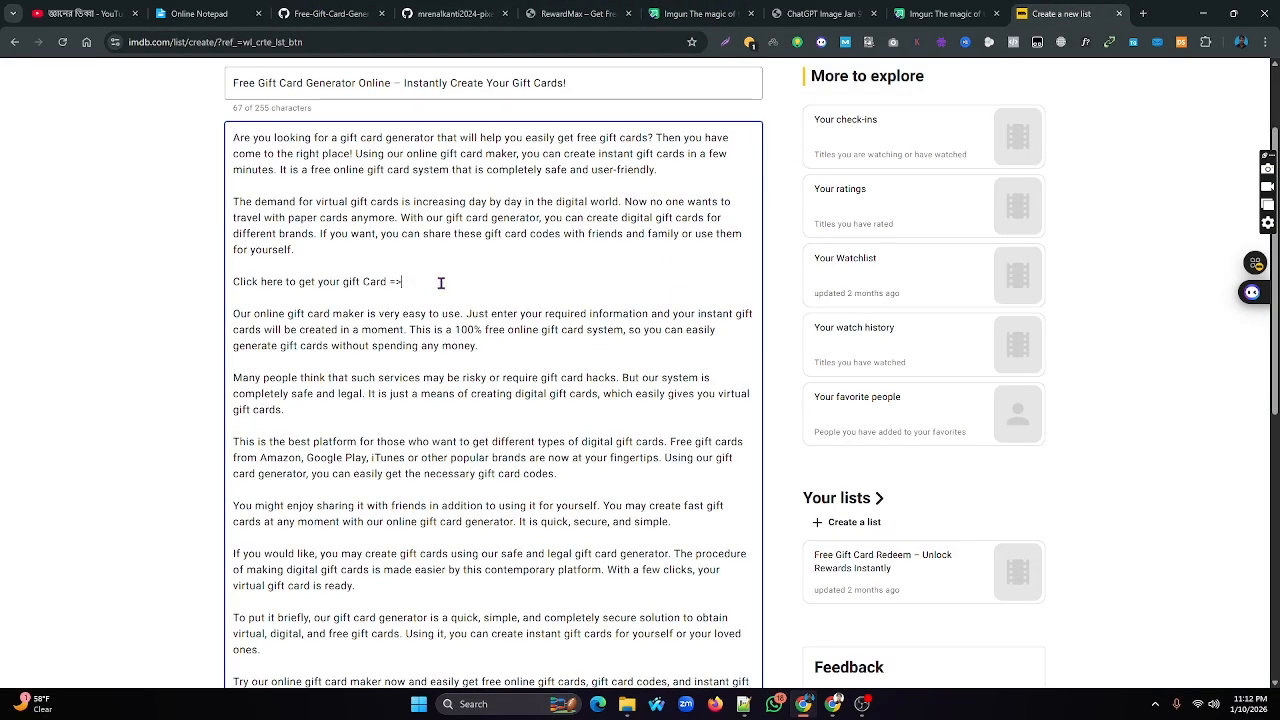
type("https://buyvibenow.com/")
key("BackSpace")
key("BackSpace")
key("BackSpace")
key("BackSpace")
key("BackSpace")
key("BackSpace")
key("BackSpace")
key("BackSpace")
Duplicate the "Click here to get your gift Card =>buyvibenow.com" line directly beneath itself
left_click_drag(495, 281, 234, 283)
key("ctrl+c")
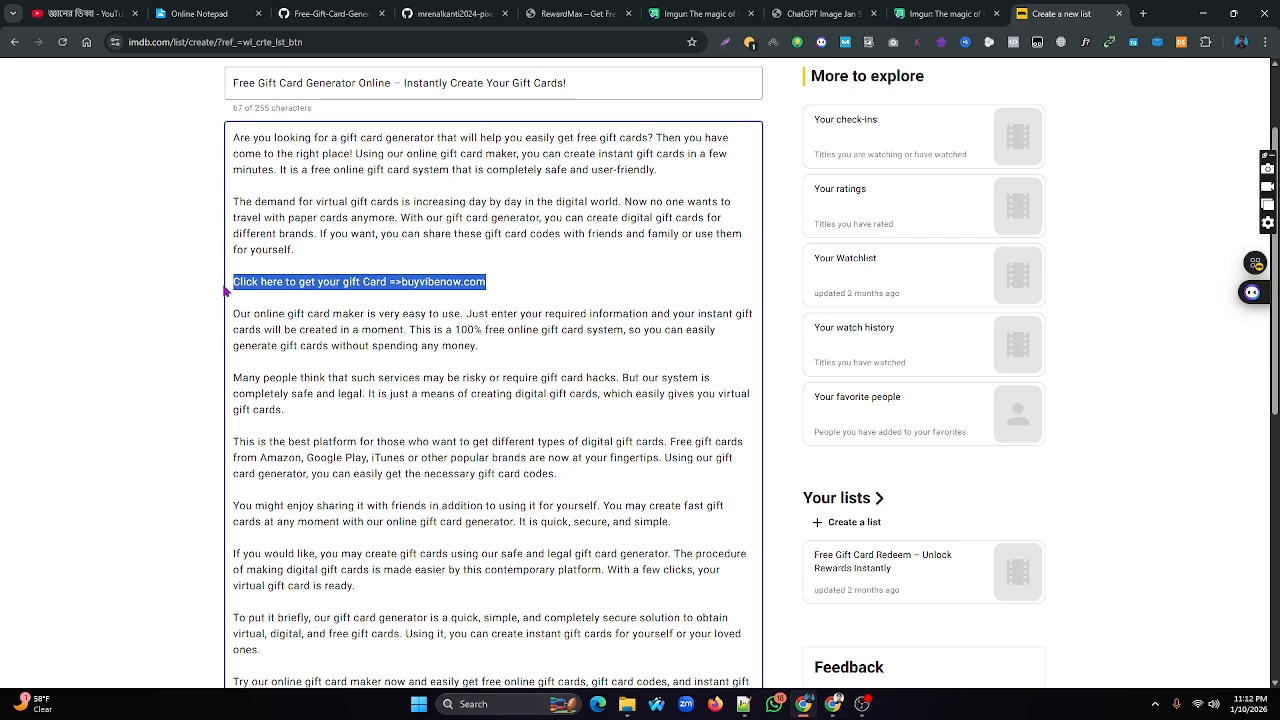
left_click(510, 287)
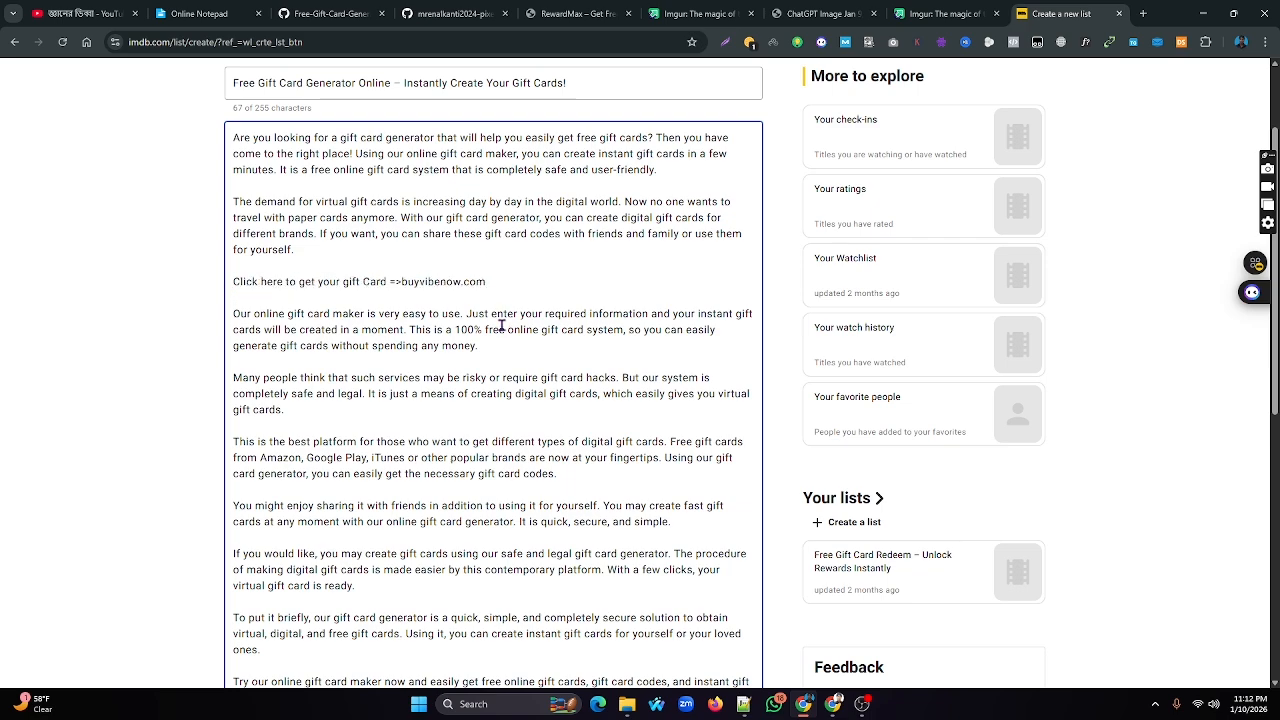
key("Return")
key("ctrl+v")
Insert two copies of the gift card link line before the description's last paragraph, below a blank line
scroll(526, 352, "down", 3)
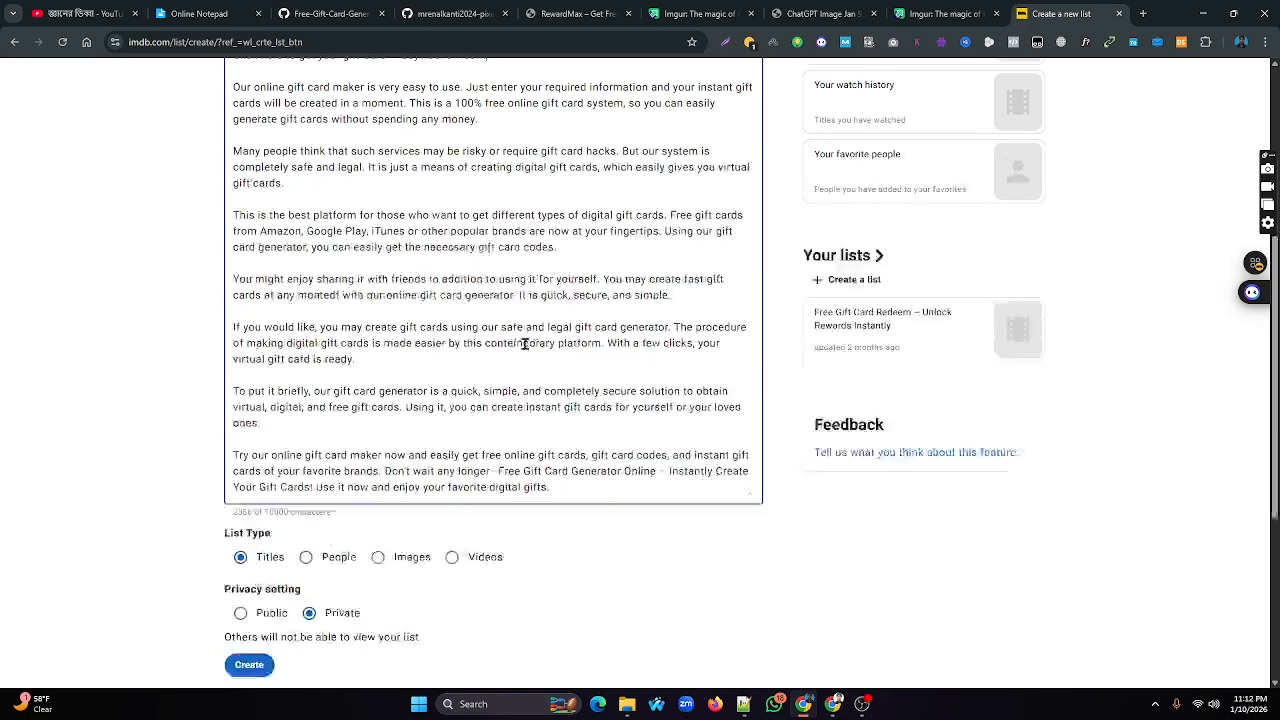
key("Return")
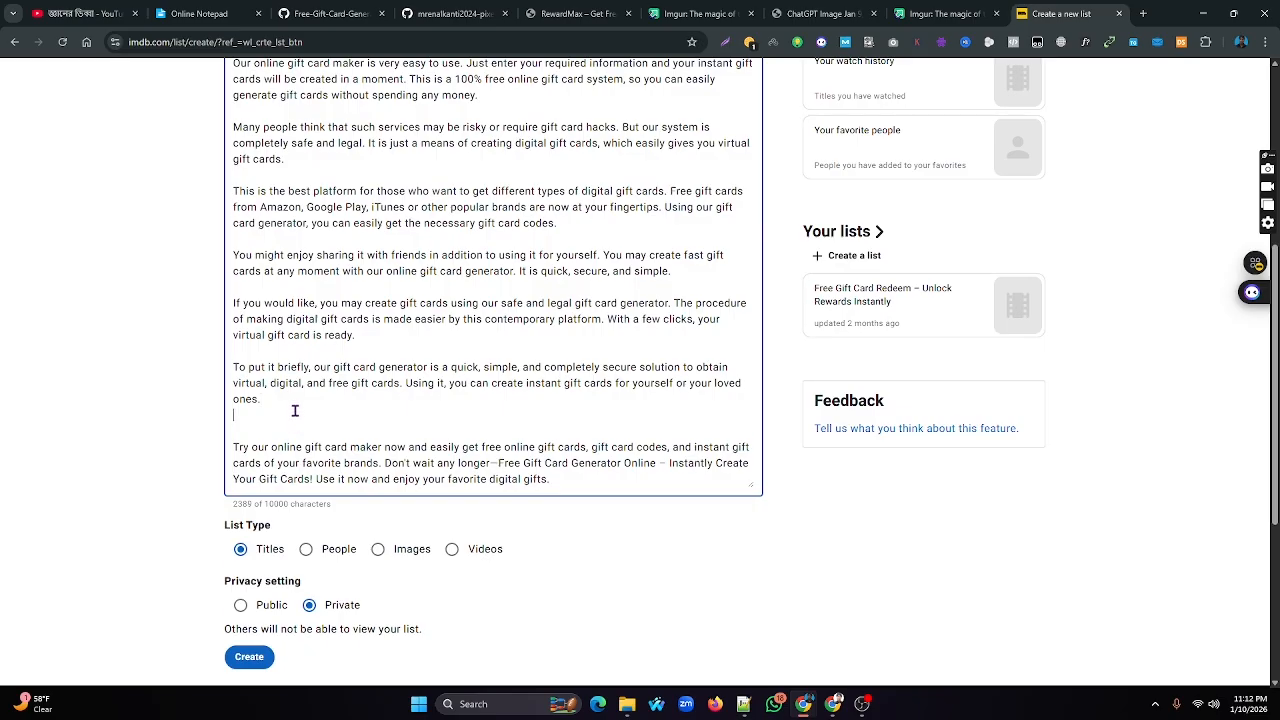
key("Return")
key("ctrl+v")
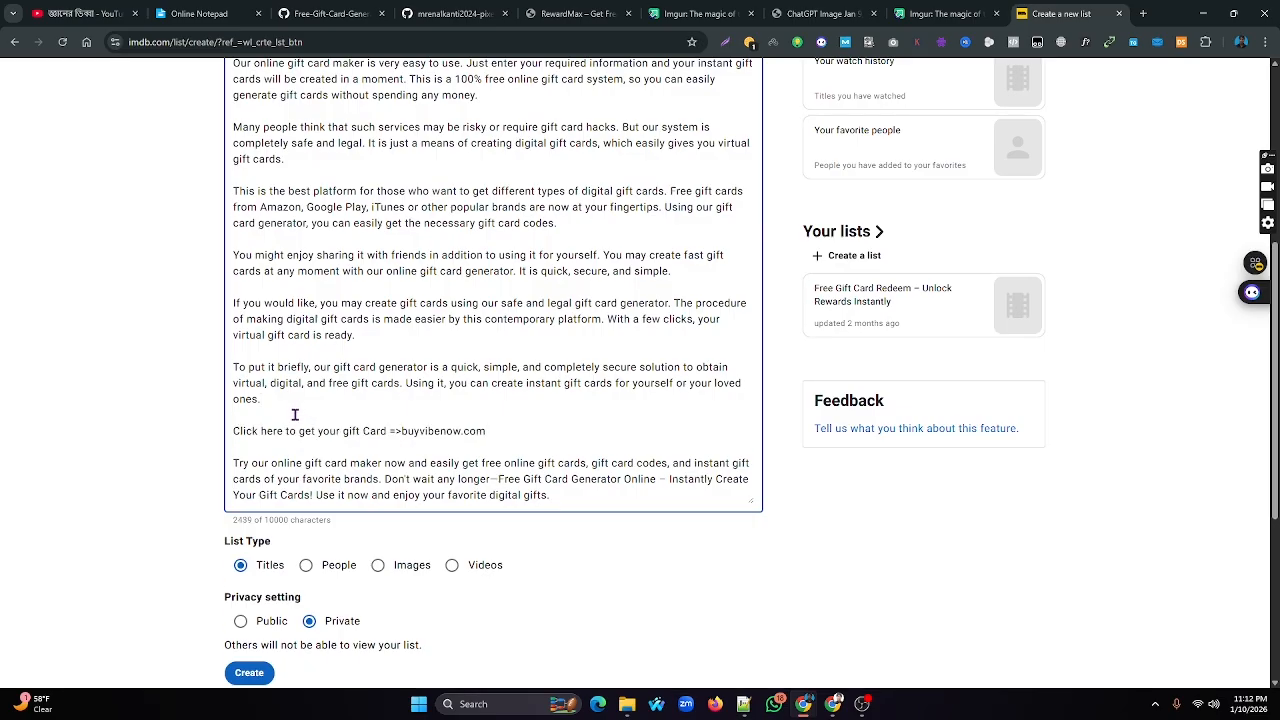
key("Return")
key("ctrl+v")
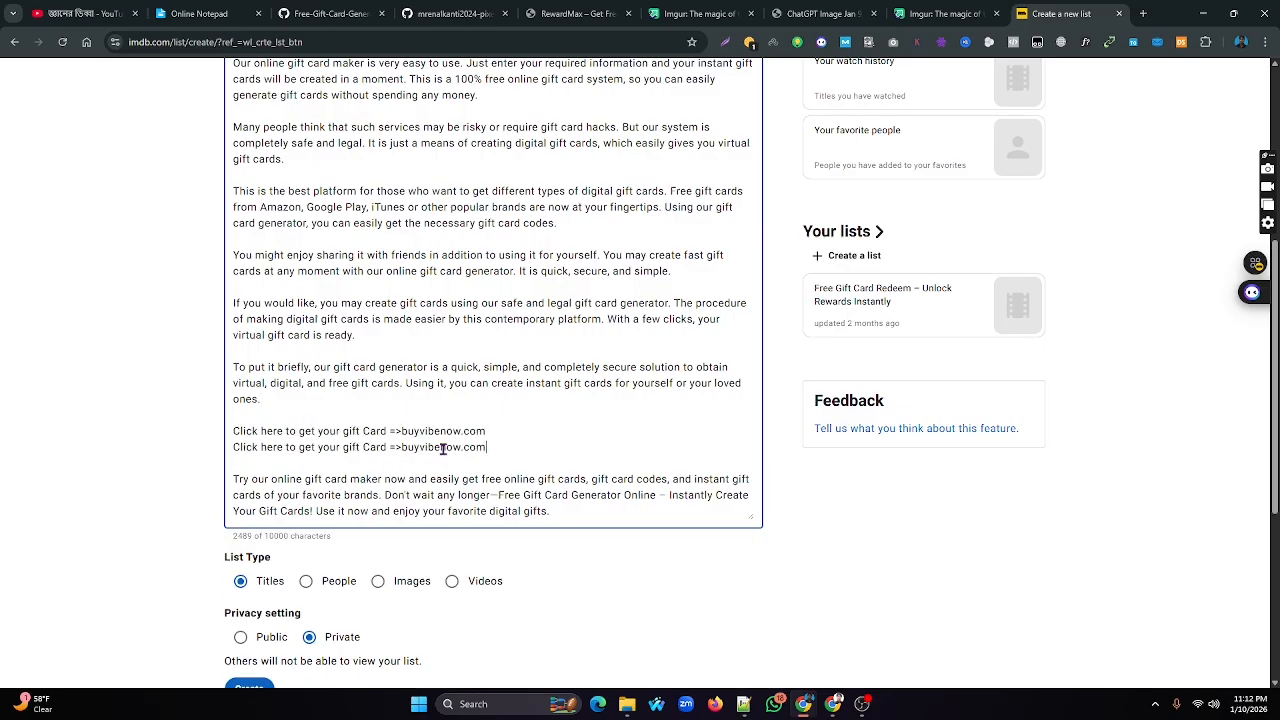
Check the finished description and create the list with type Titles and privacy Private
scroll(443, 452, "down", 2)
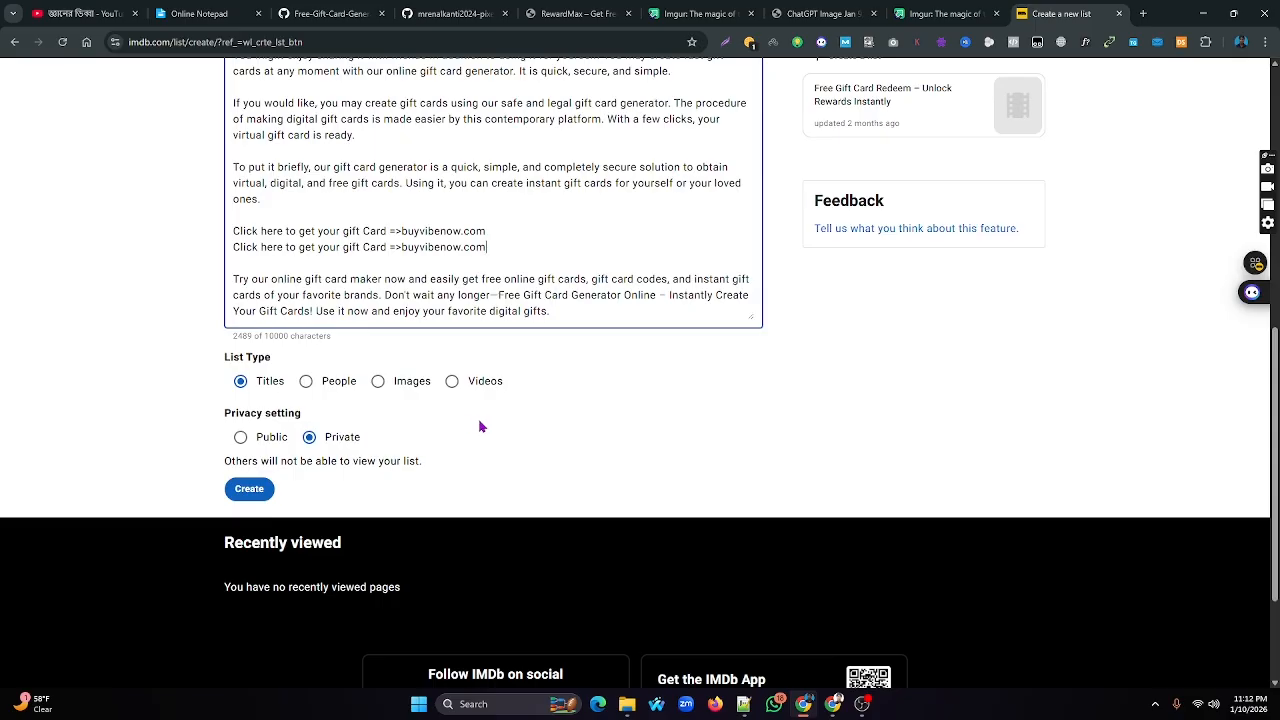
scroll(480, 427, "up", 6)
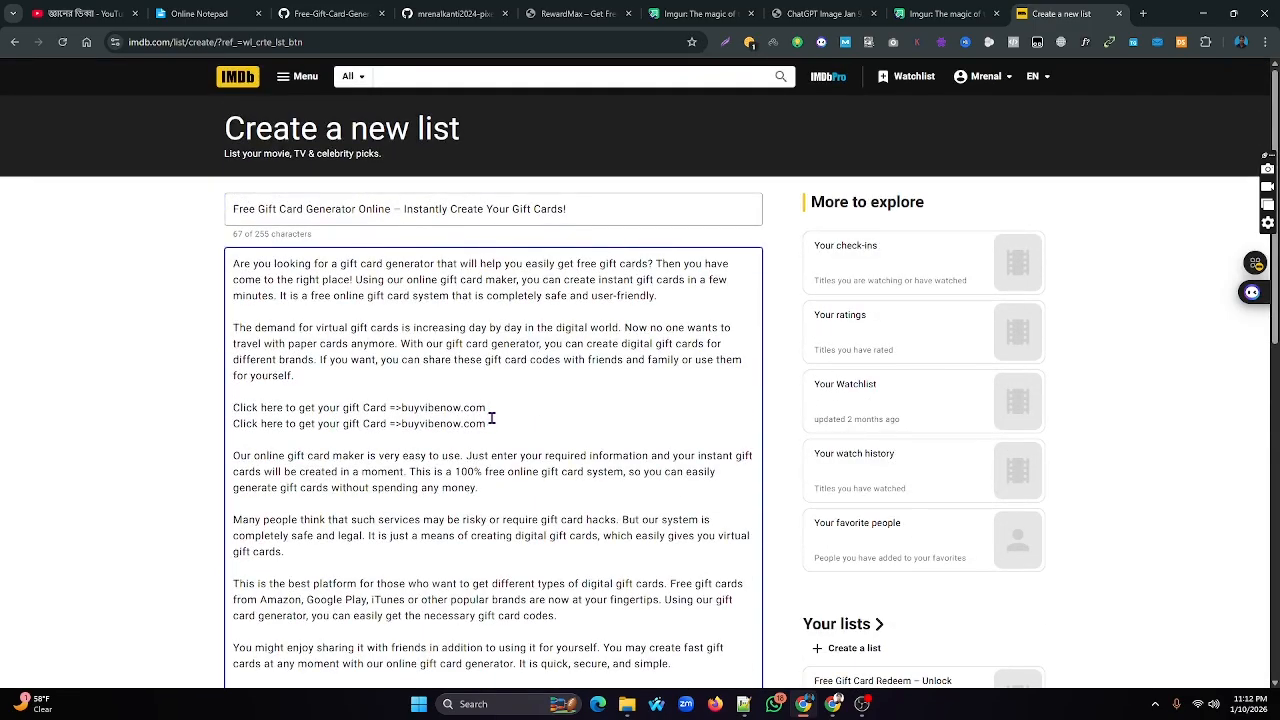
scroll(491, 418, "down", 7)
left_click(254, 481)
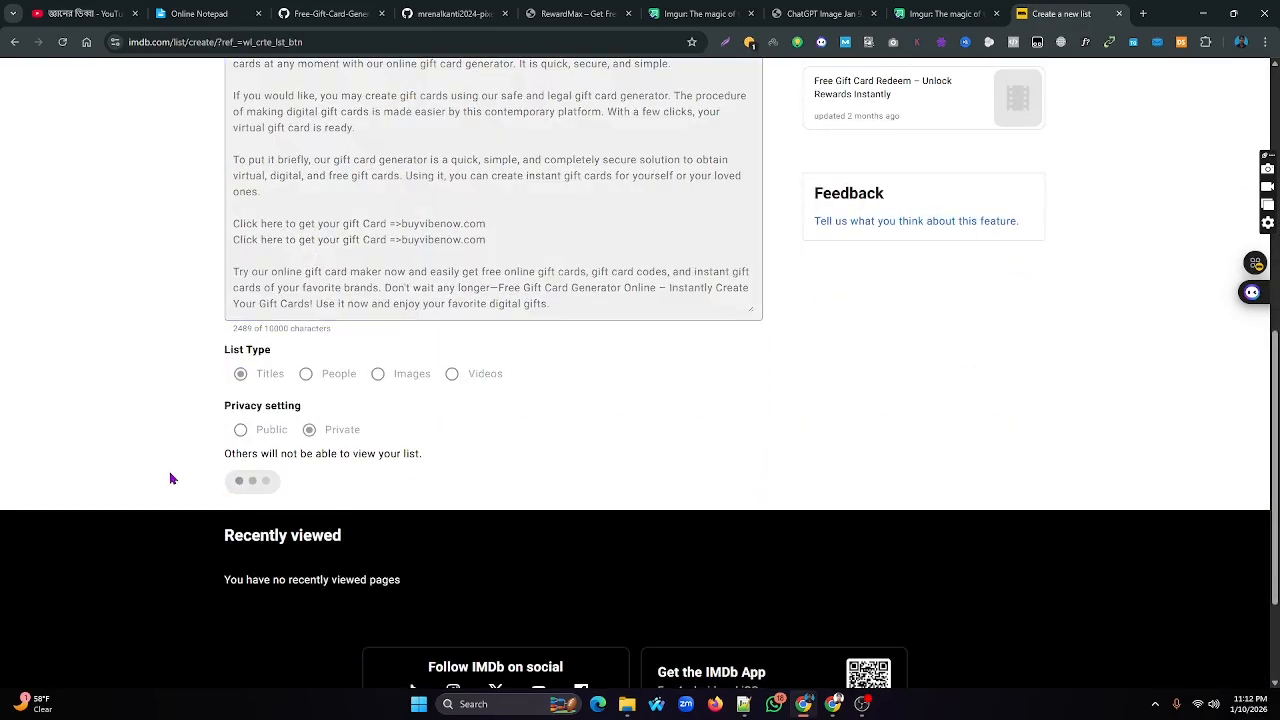
scroll(165, 454, "up", 6)
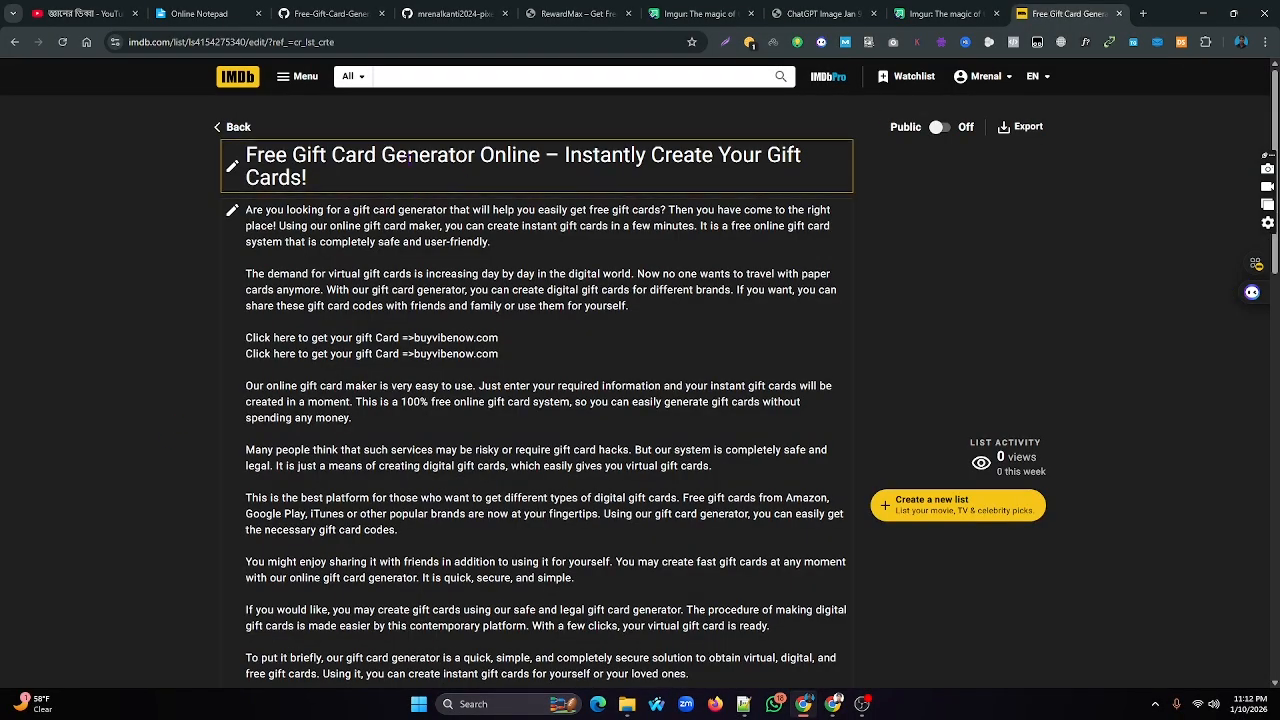
Copy the new IMDb list's address, open it in a new browser tab and look through the page
left_click(355, 42)
right_click(355, 42)
left_click(395, 167)
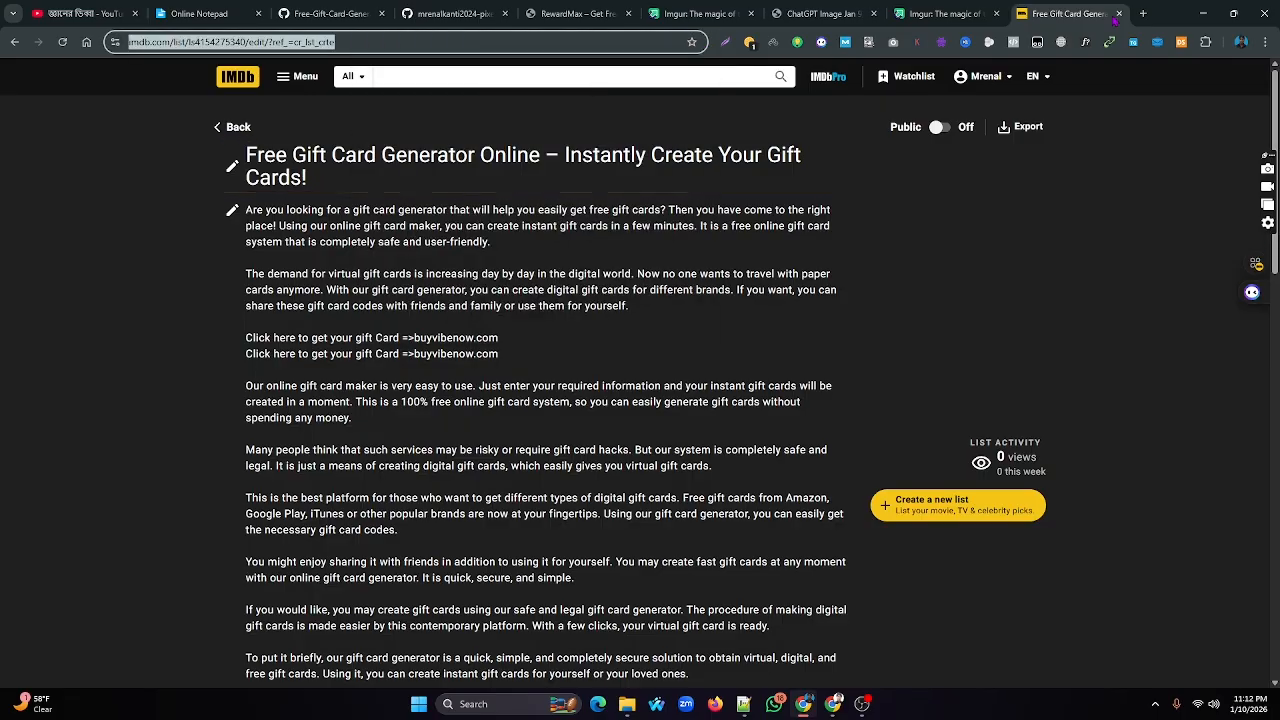
left_click(1143, 13)
right_click(452, 40)
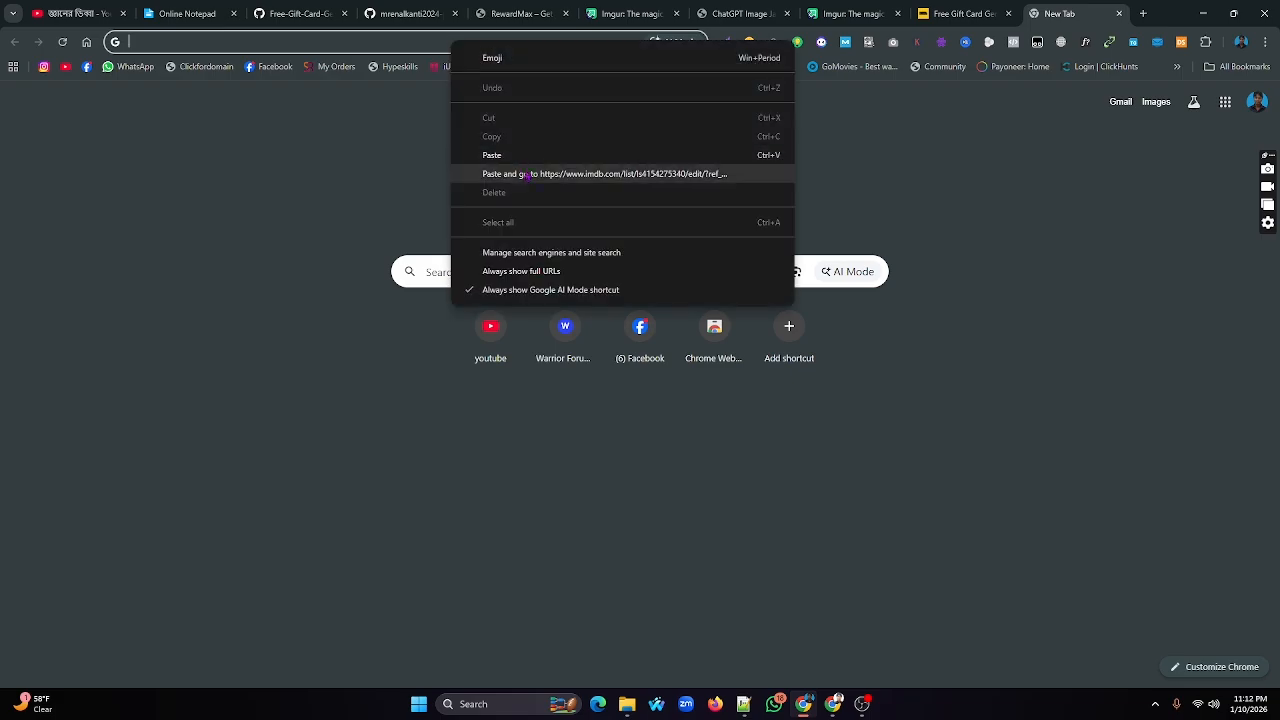
left_click(526, 176)
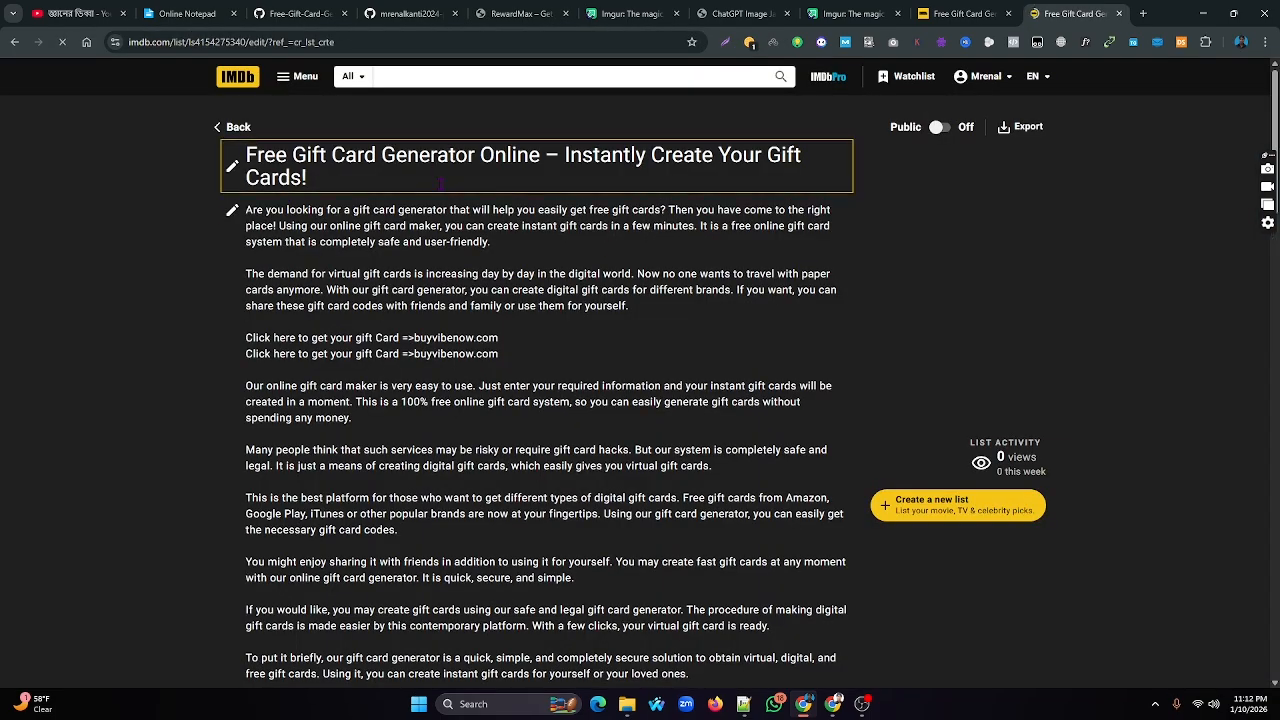
scroll(425, 290, "down", 5)
scroll(432, 283, "up", 5)
scroll(432, 283, "down", 5)
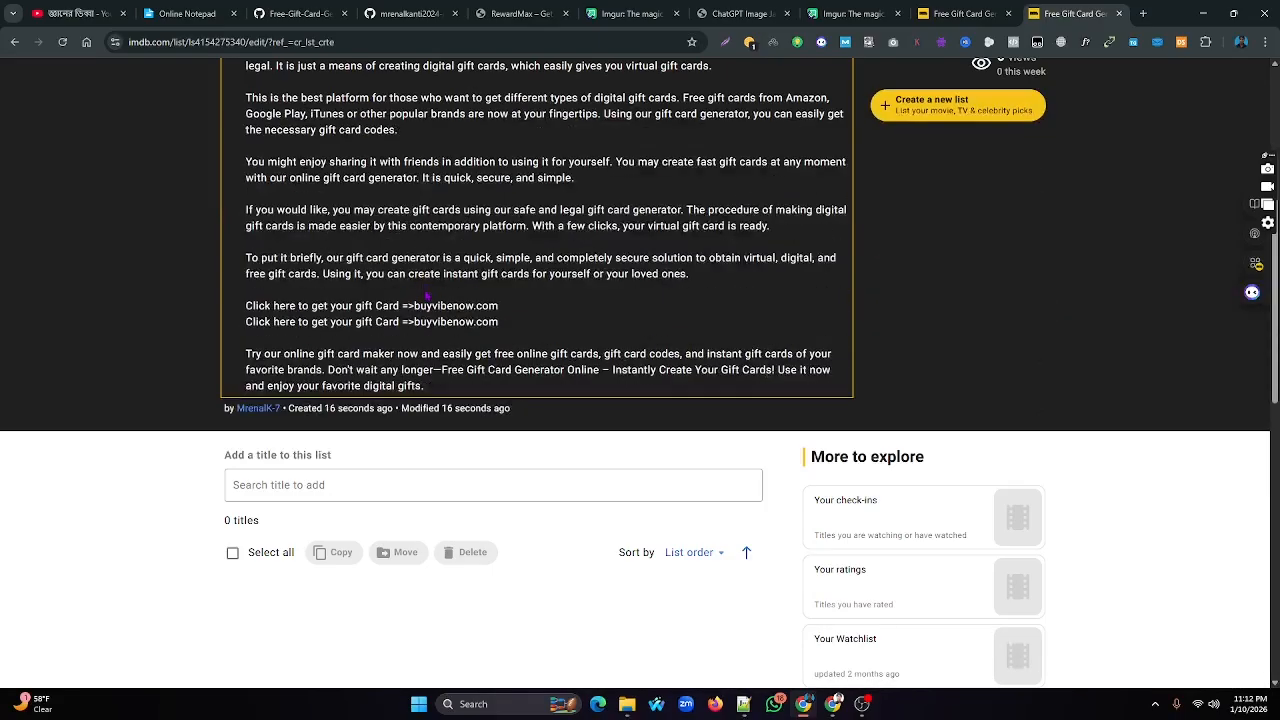
scroll(432, 283, "up", 5)
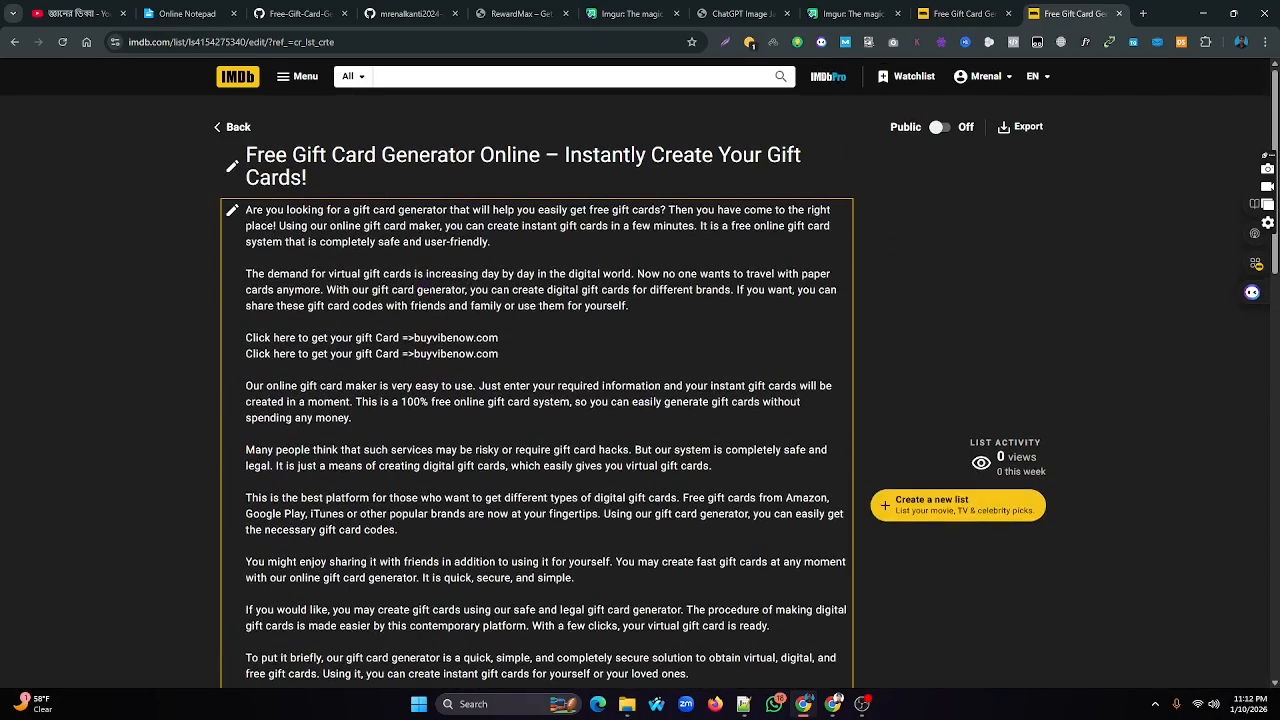
left_click(453, 160)
left_click(849, 207)
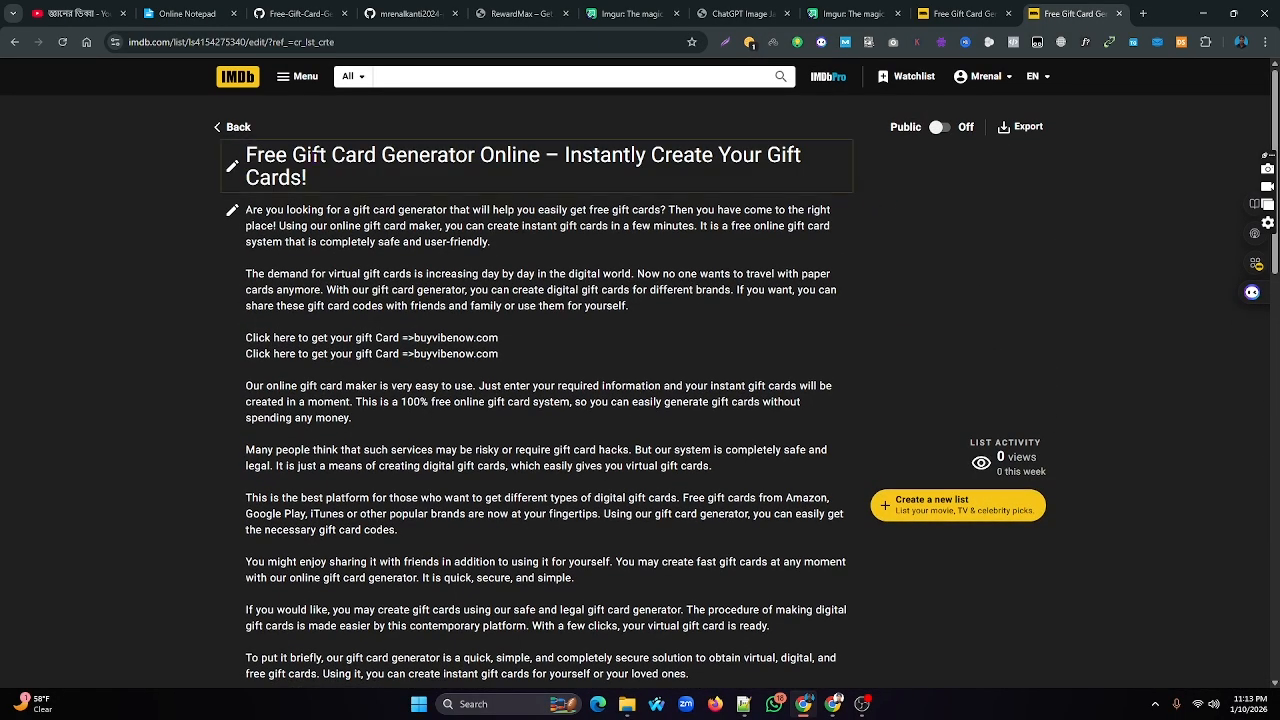
Switch to Notepad++ and paste the IMDb list link on a new line below the Imgur link in the file new 9
left_click(743, 704)
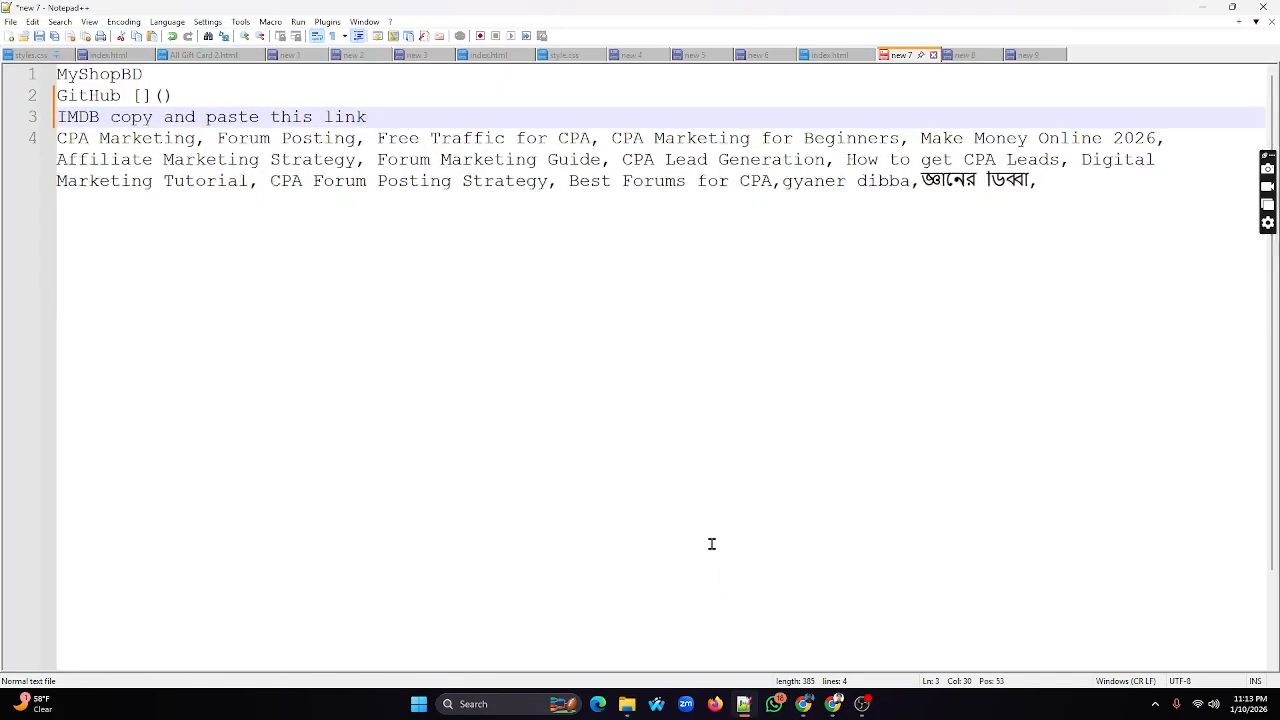
left_click(1030, 55)
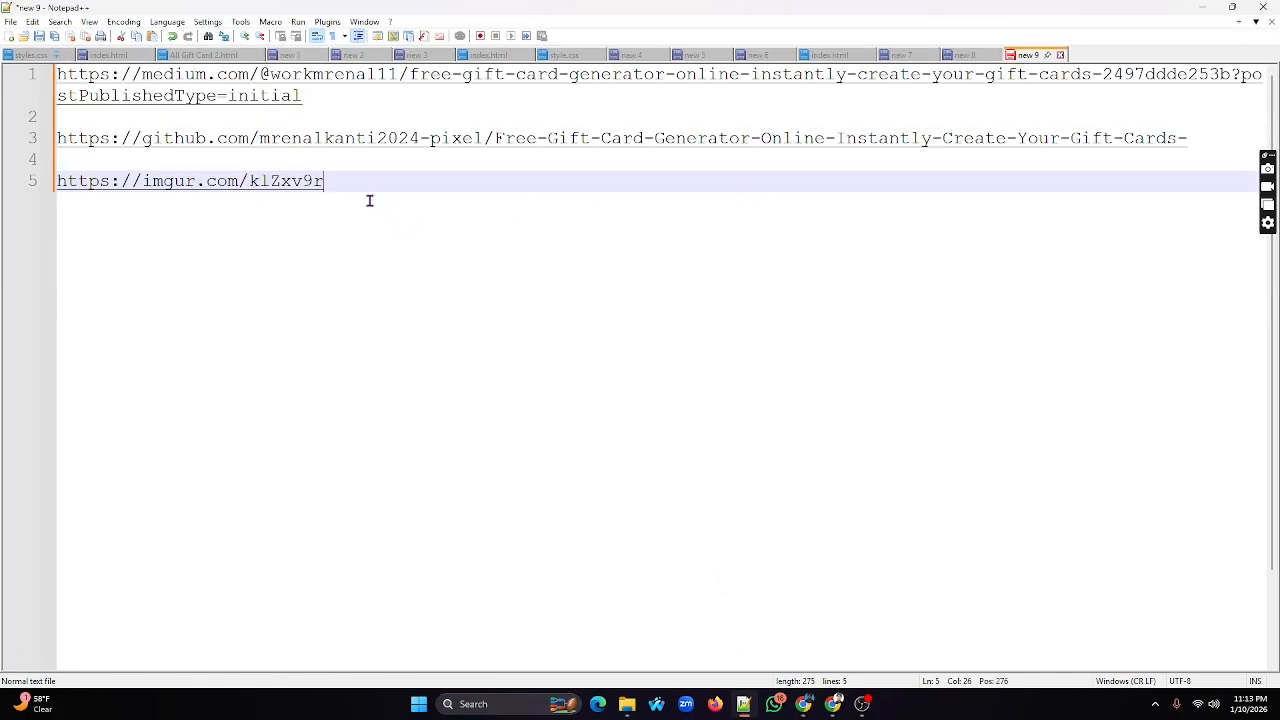
key("Return")
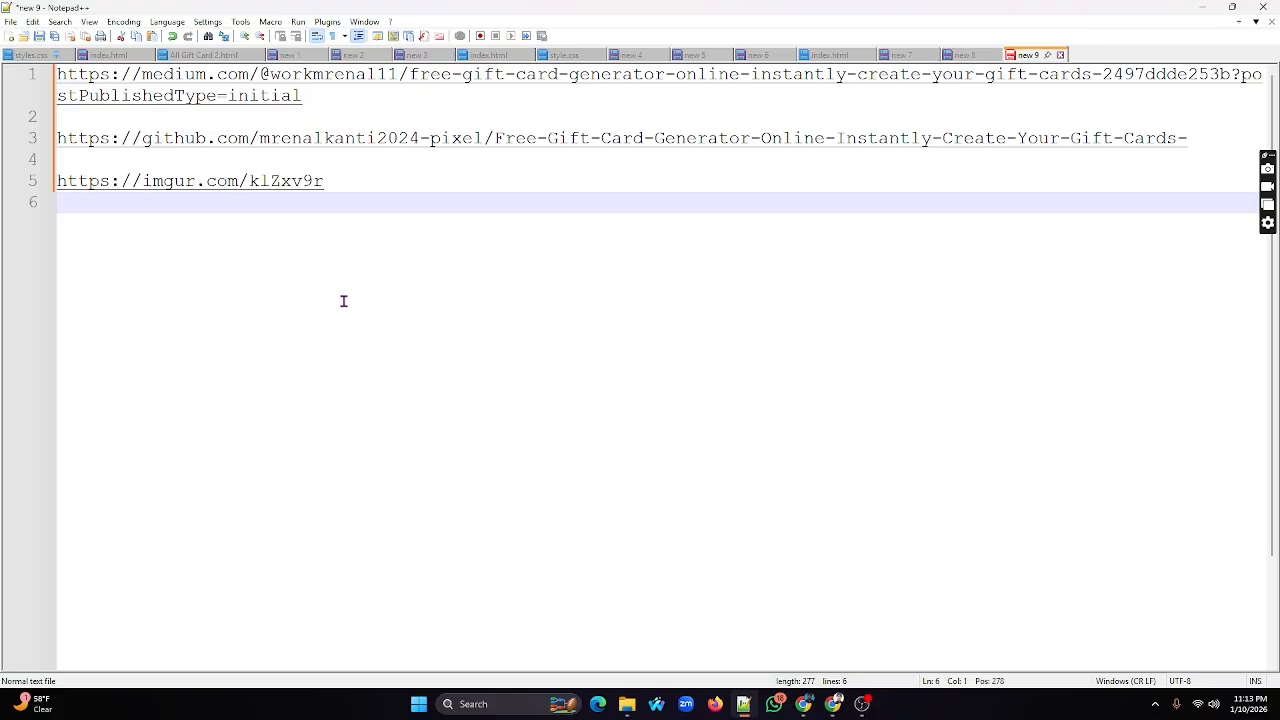
key("ctrl+v")
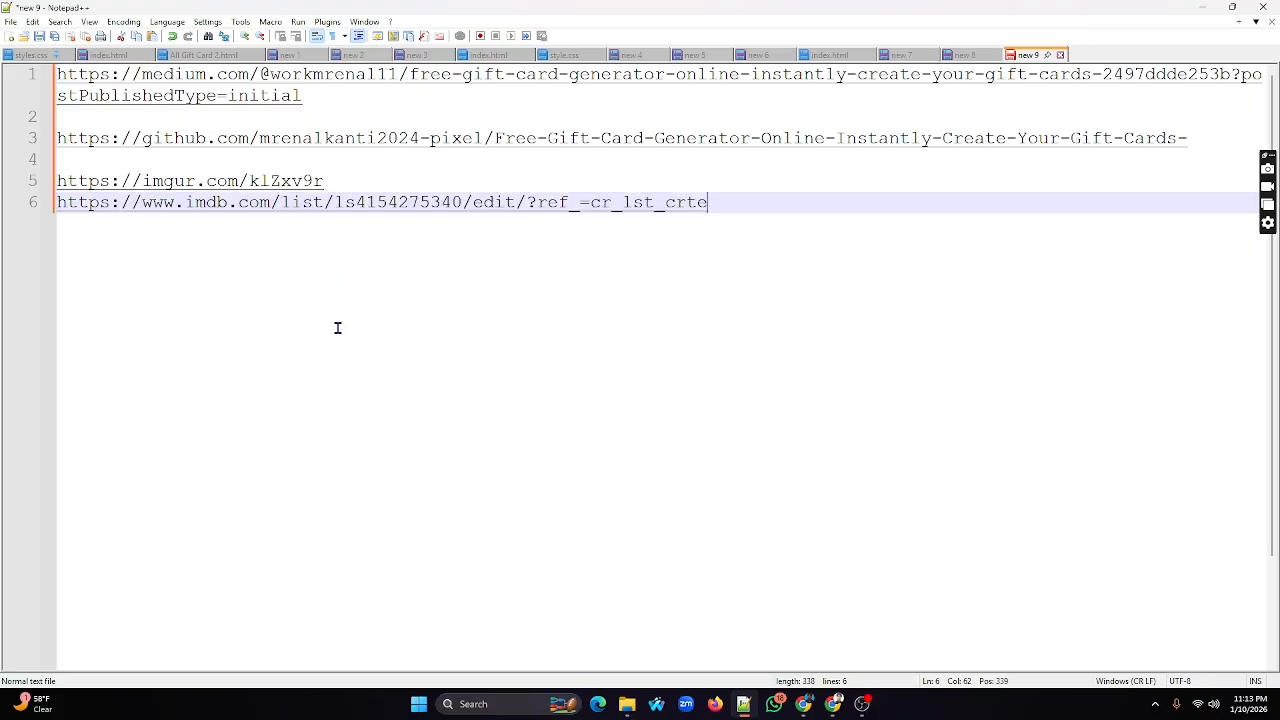
Remove the blank lines between the saved Medium, GitHub and Imgur links
left_click(113, 162)
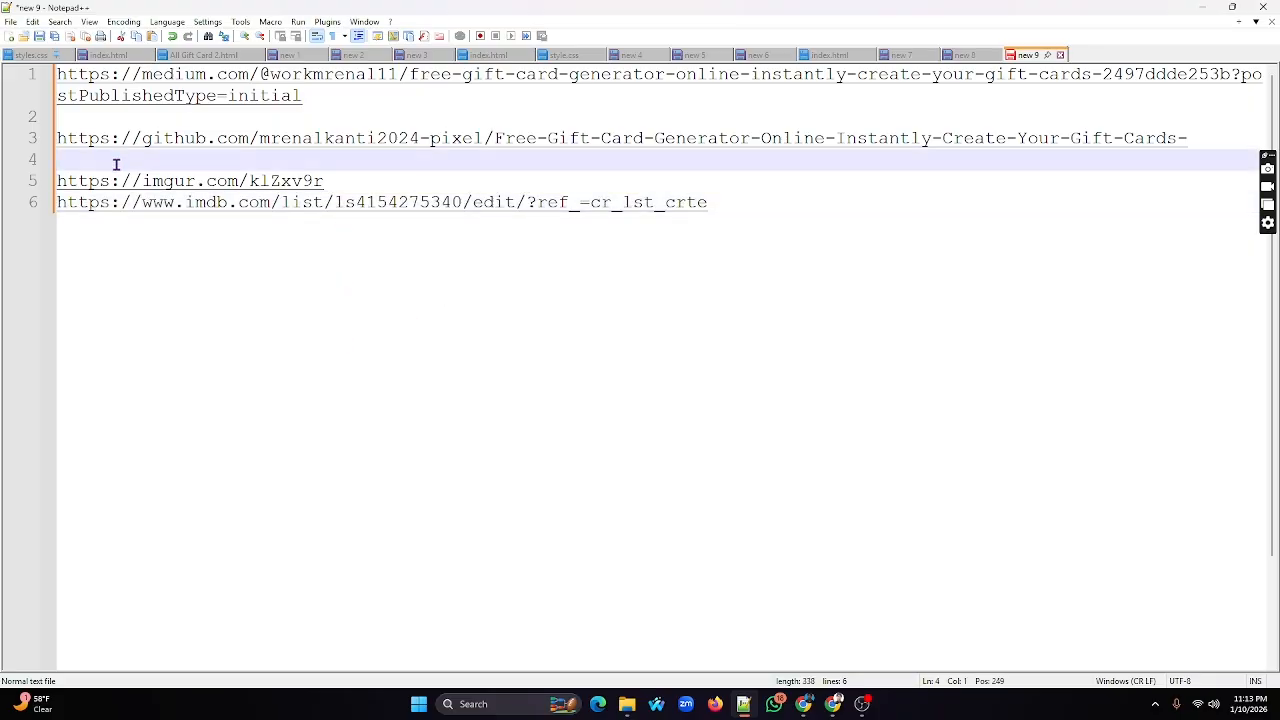
key("BackSpace")
left_click(100, 118)
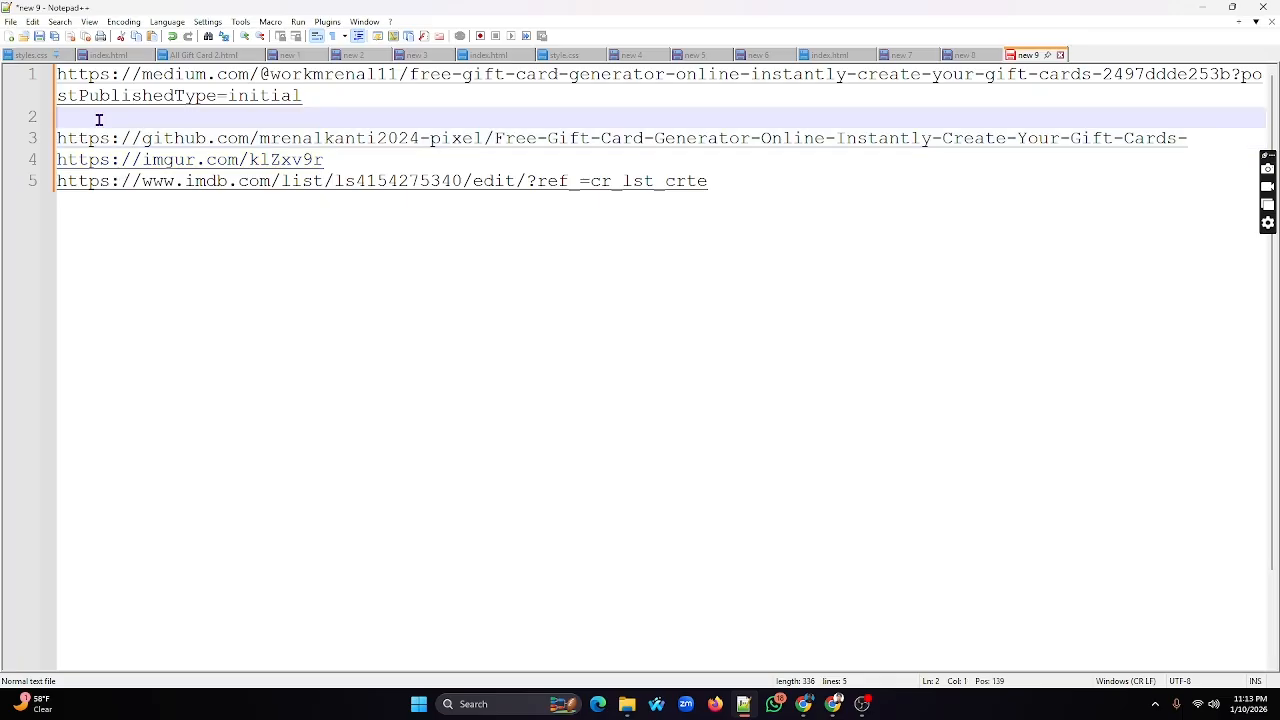
key("BackSpace")
left_click_drag(717, 160, 5, 95)
left_click(303, 240)
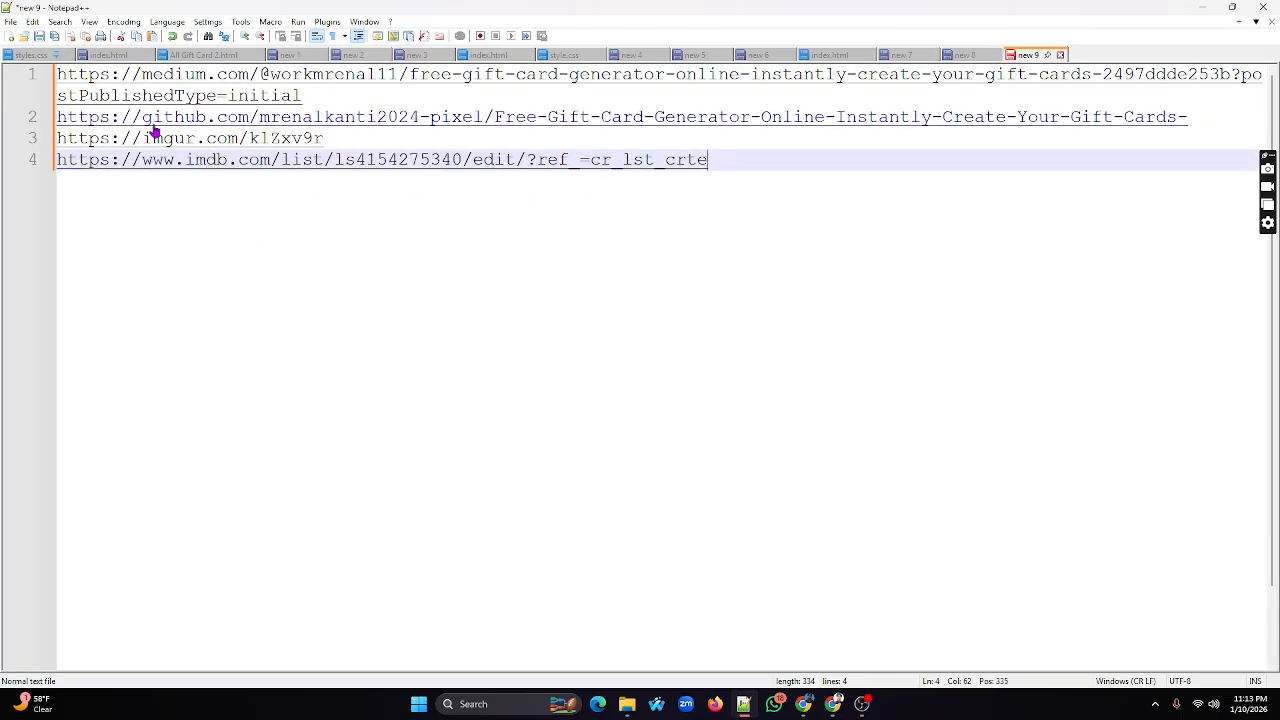